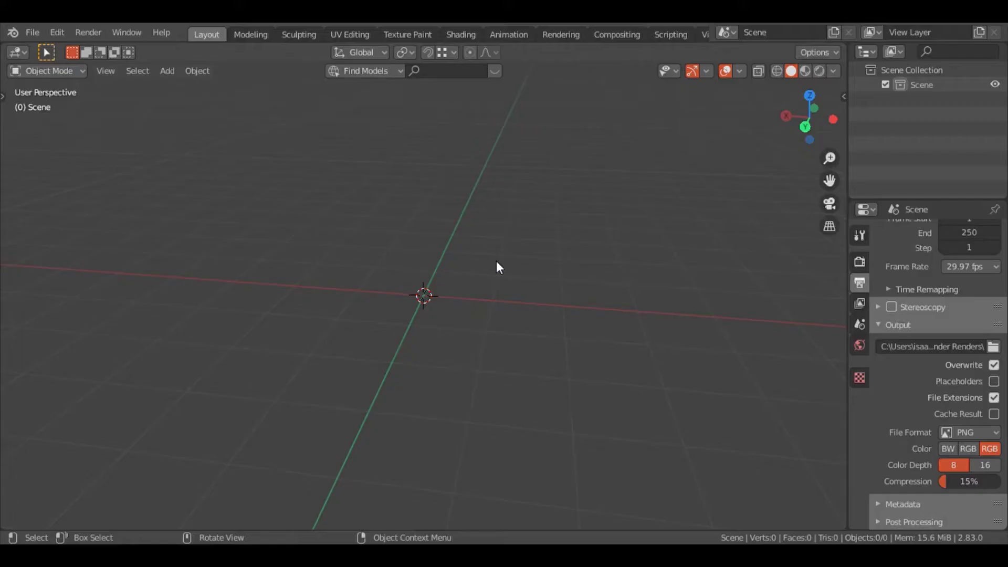
Add a cube and the armchair reference image rotated 90° on X, viewed from the front.
key(n)
key(shift+a)
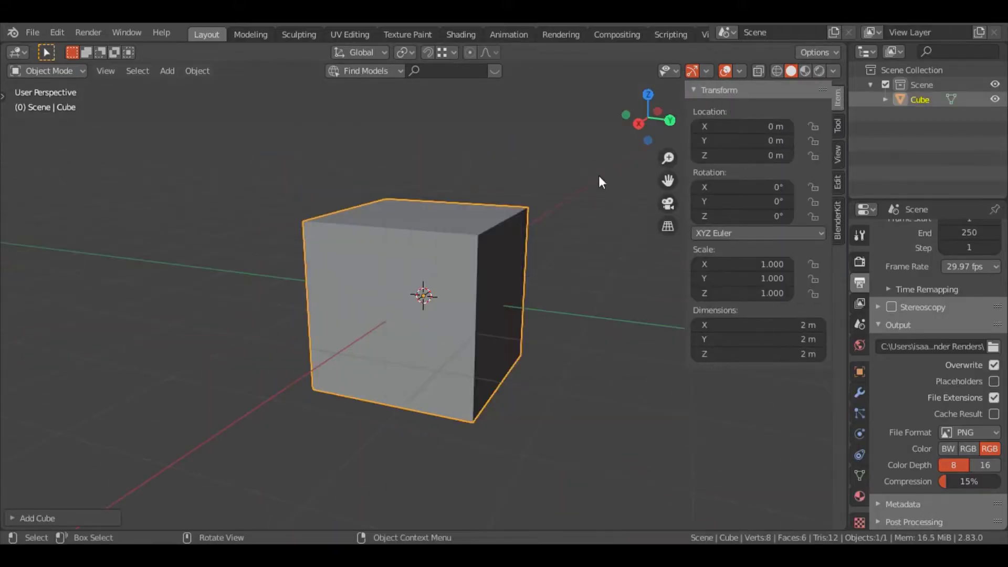
key(r)
key(x)
key(9)
key(0)
key(Return)
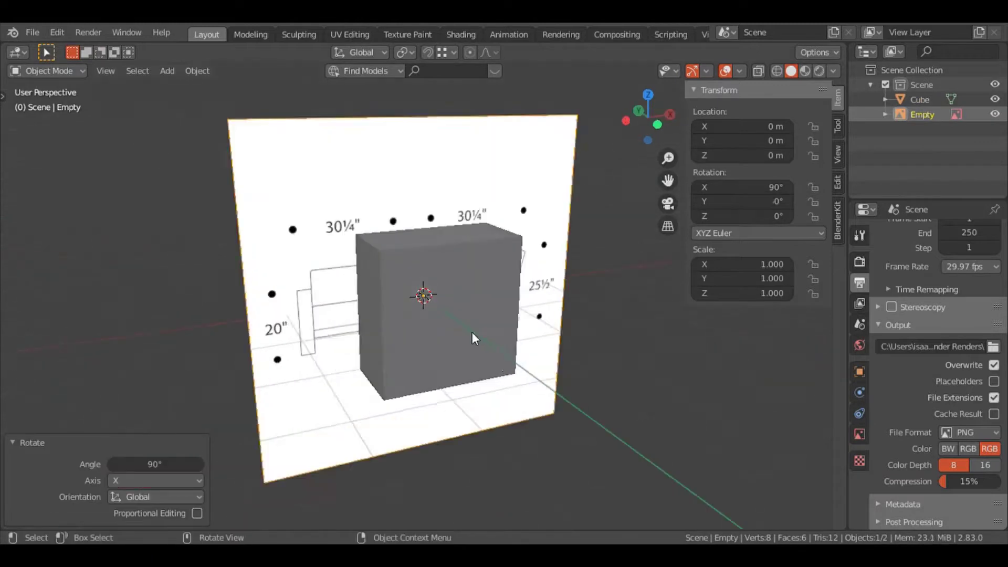
key(KP_1)
Display the cube as Bounds, then reposition the front reference drawing and scale it along X.
click(917, 504)
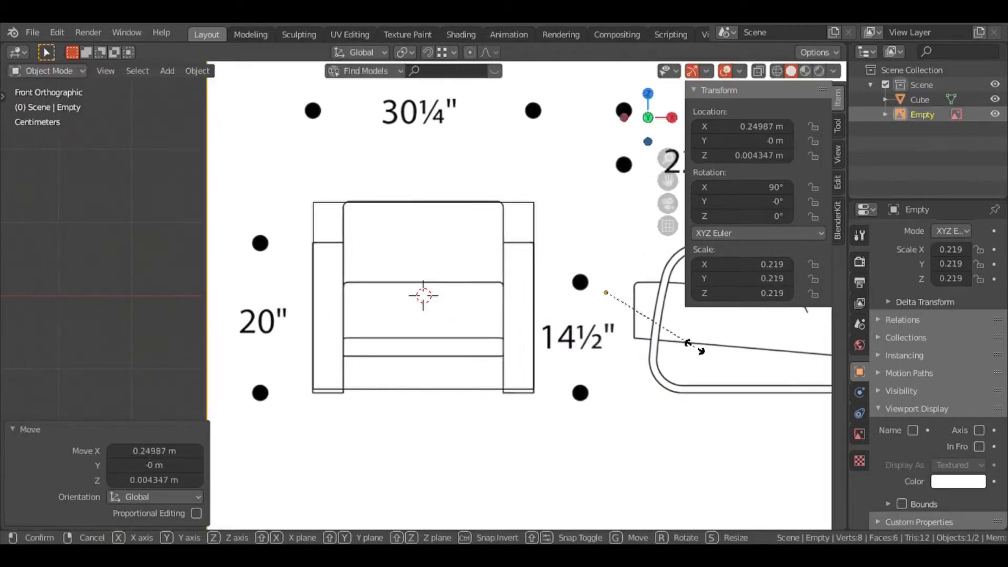
click(648, 340)
key(s)
key(x)
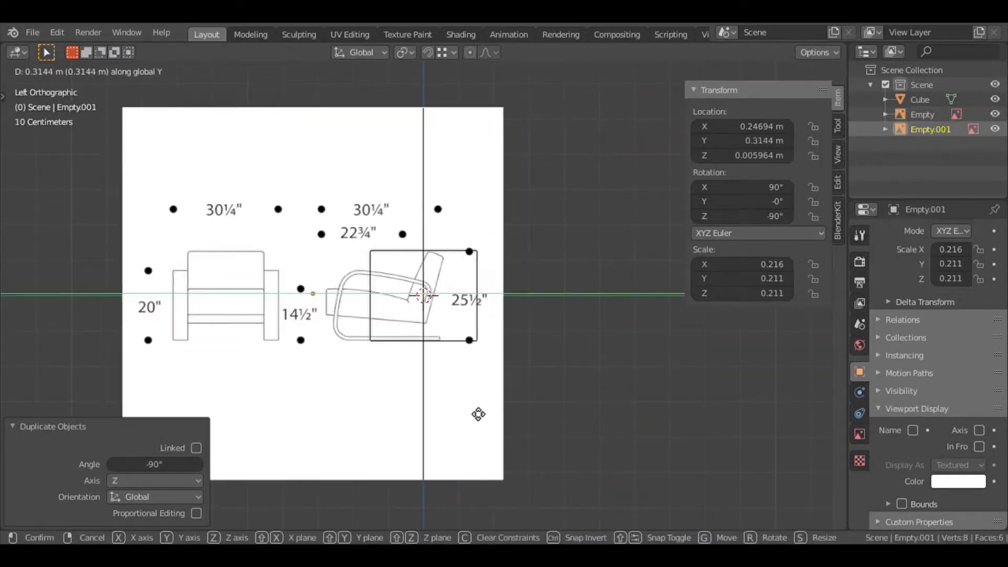
Move and extrude the block's vertices to match the seat's side profile.
key(Tab)
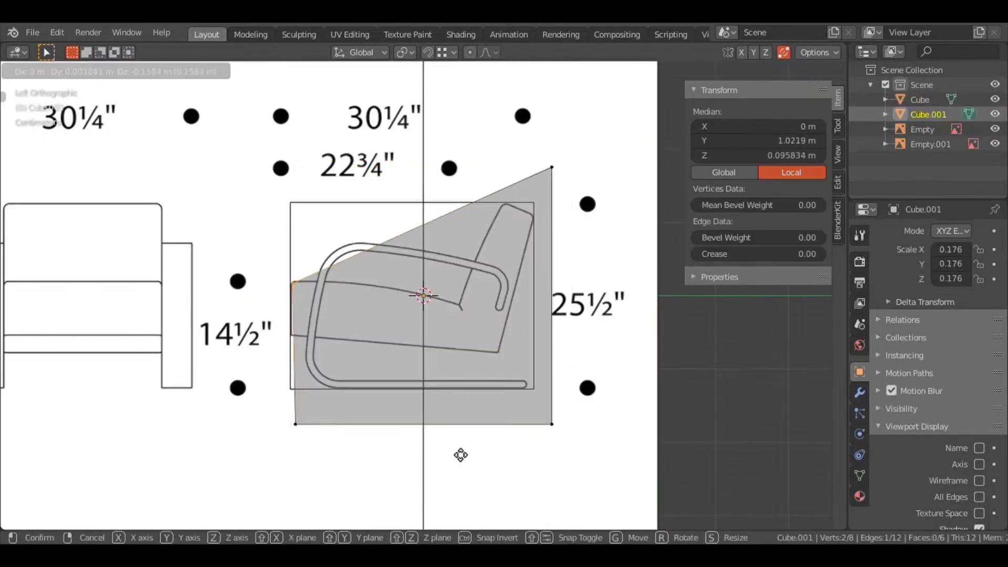
key(g)
click(406, 481)
scroll(up, 3)
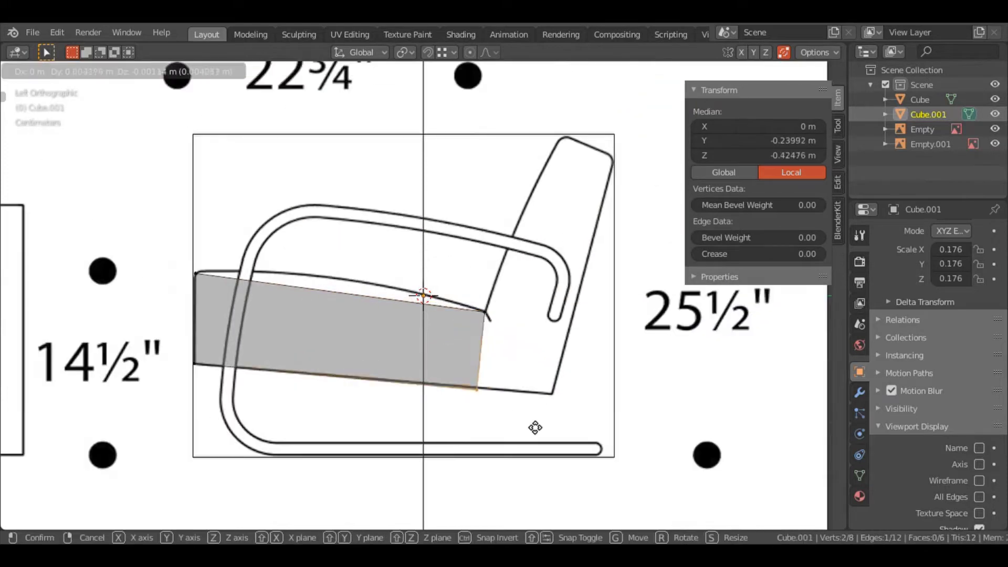
key(e)
click(536, 426)
key(g)
click(578, 347)
Add loop cuts across the seat and narrow its middle faces along X.
key(ctrl+r)
click(321, 315)
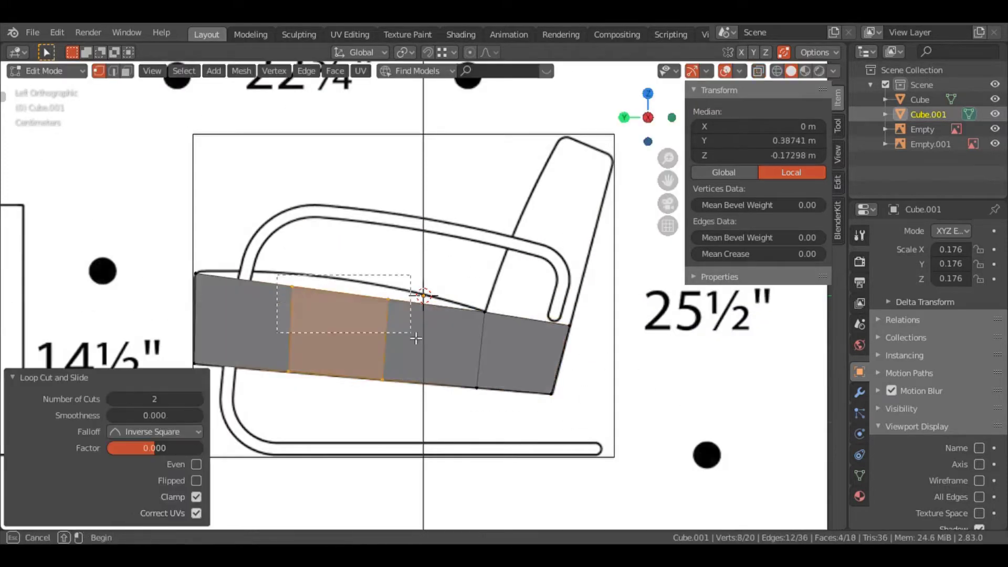
key(Tab)
drag(321, 315, 443, 343)
key(ctrl+KP_1)
key(s)
key(x)
click(475, 396)
Add more loop cuts around the isolated seat and subdivide the whole mesh.
key(KP_Divide)
key(Tab)
key(ctrl+r)
click(432, 338)
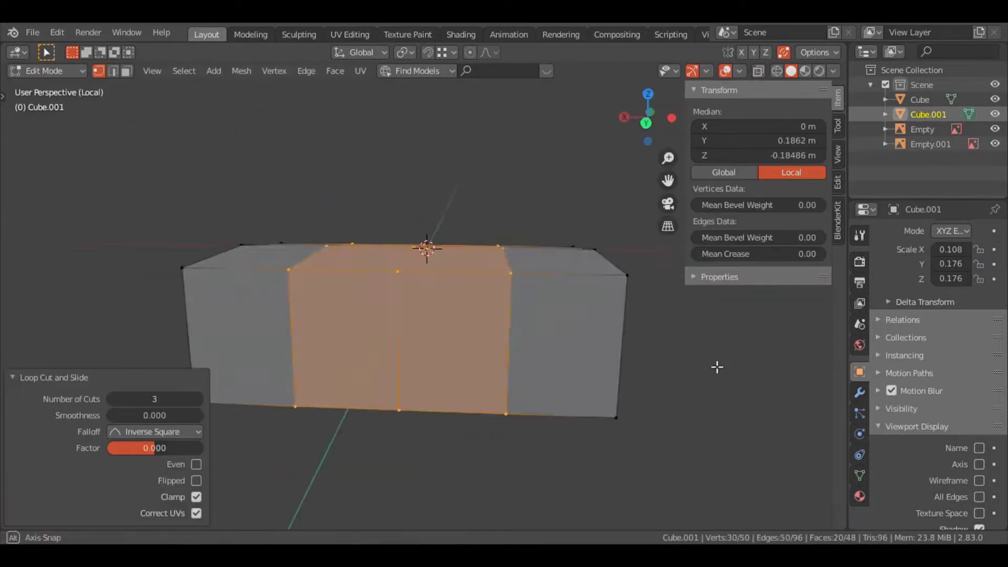
key(a)
drag(716, 365, 421, 355)
right_click(421, 356)
click(446, 368)
key(Tab)
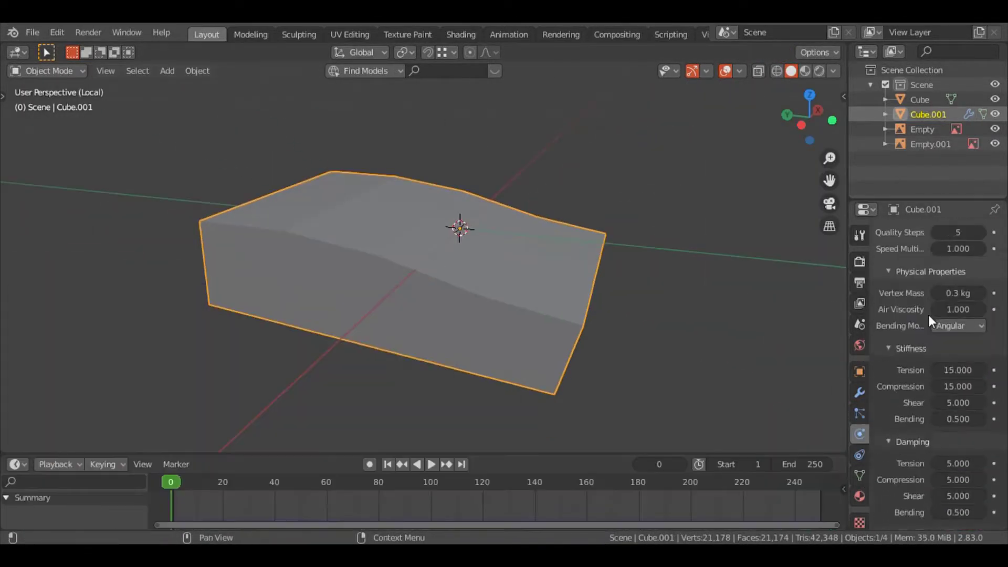
Stop the cloth simulation and replace the cushion's Multires modifier with Subdivision Surface.
key(space)
drag(637, 423, 527, 307)
scroll(down, 3)
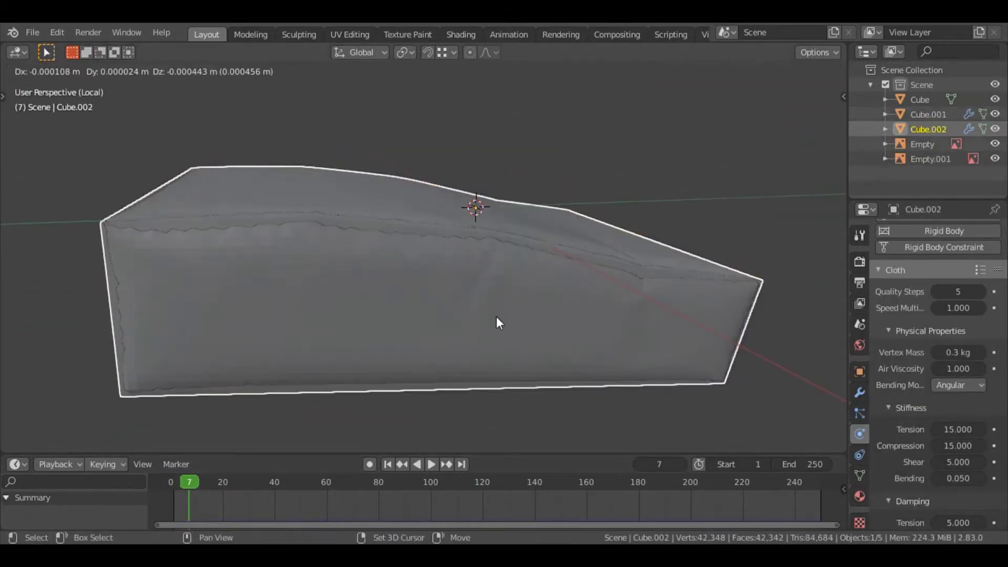
click(994, 184)
click(931, 162)
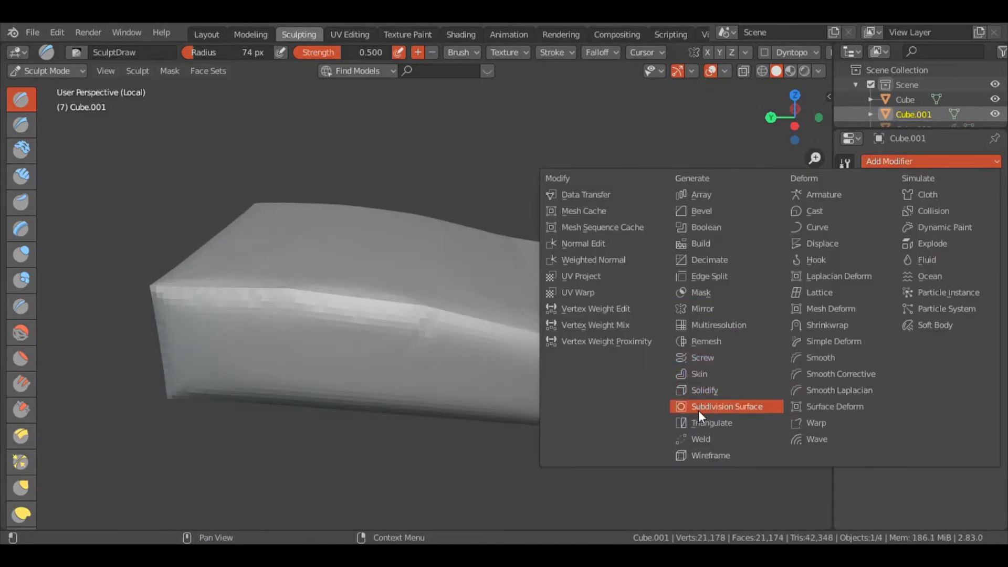
click(702, 409)
drag(538, 321, 543, 141)
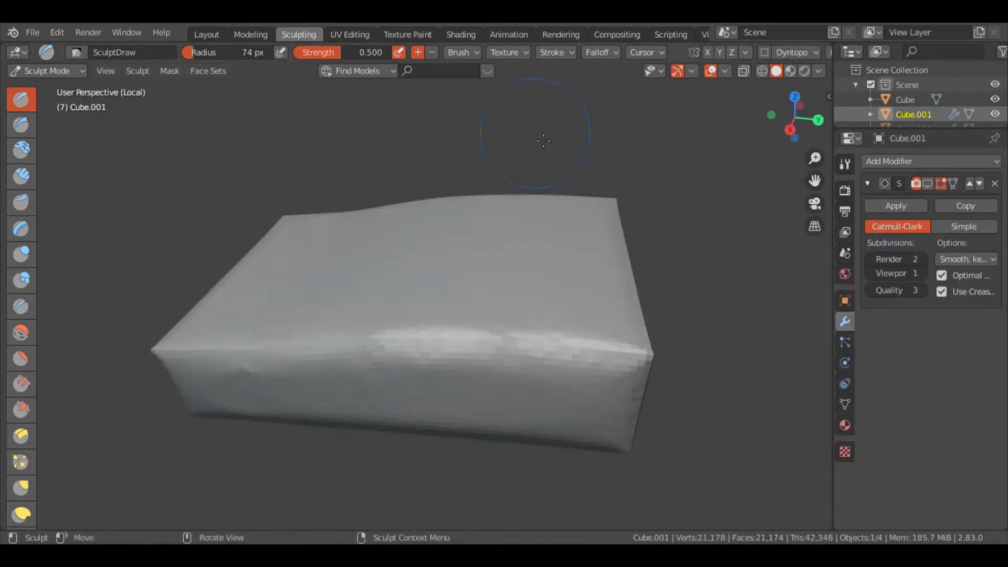
key(ctrl+Tab)
key(ctrl+Tab)
drag(407, 222, 521, 338)
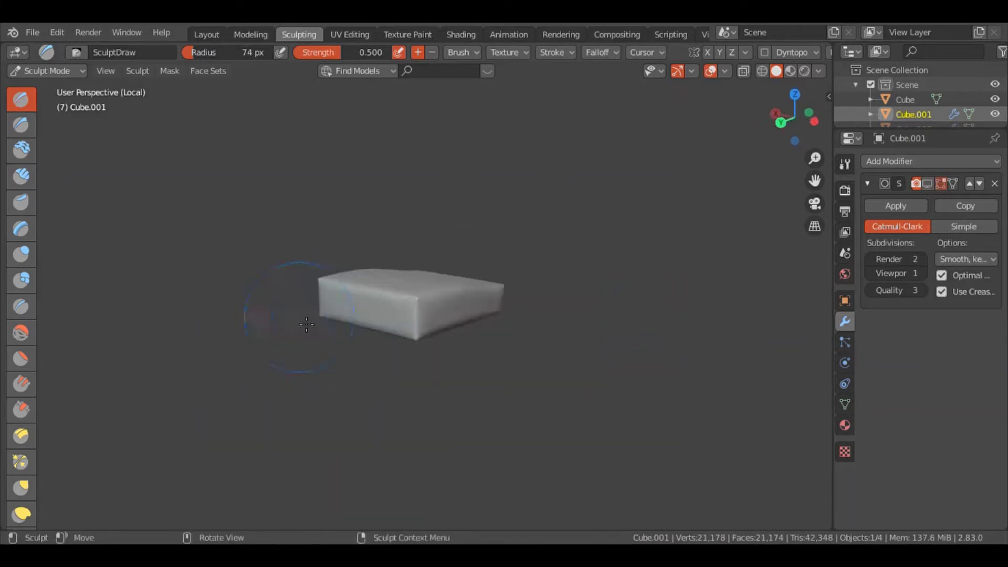
Sculpt the seat cushion with the Cloth brush set to Grab at radius 500.
key(s)
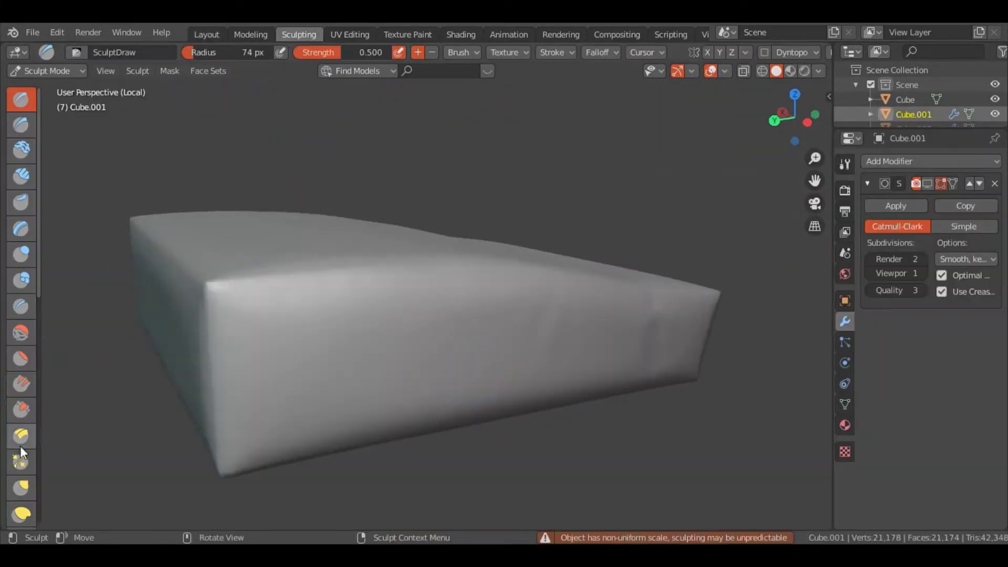
click(822, 126)
click(777, 449)
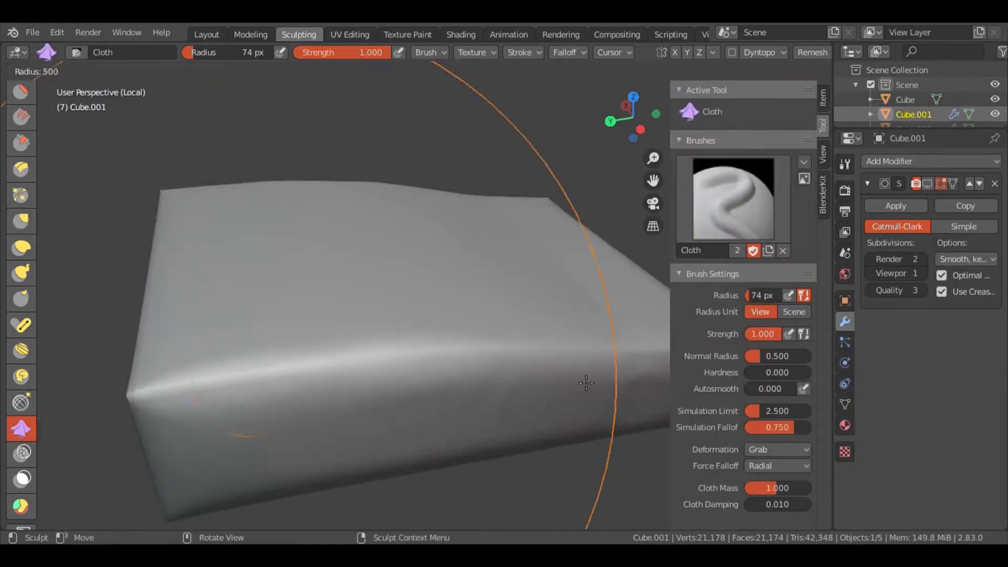
click(586, 383)
scroll(down, 3)
drag(406, 294, 549, 295)
drag(580, 262, 453, 396)
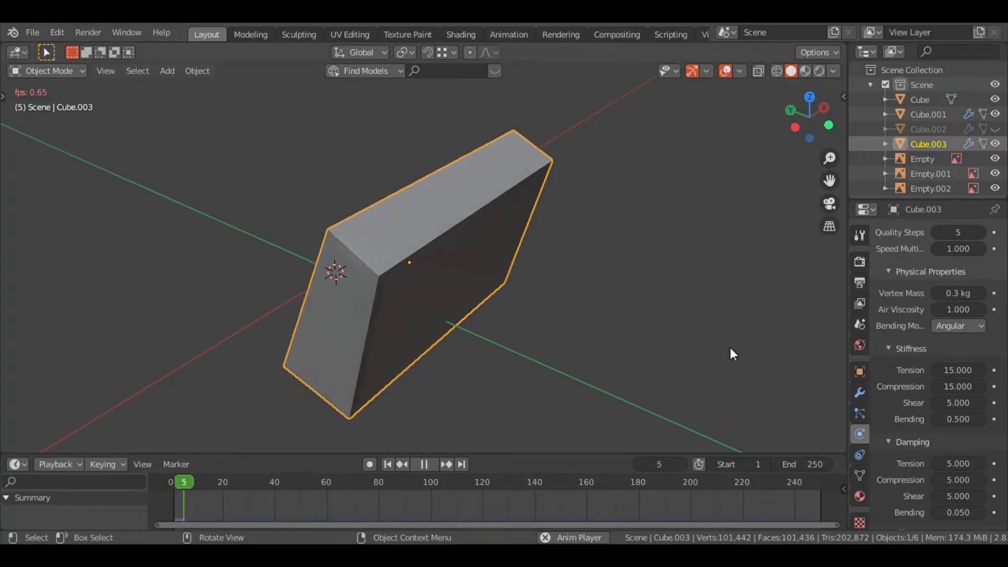
Stop the backrest cloth simulation, add level-1 subdivision smoothing, and enter its Edit Mode.
drag(730, 348, 572, 325)
key(space)
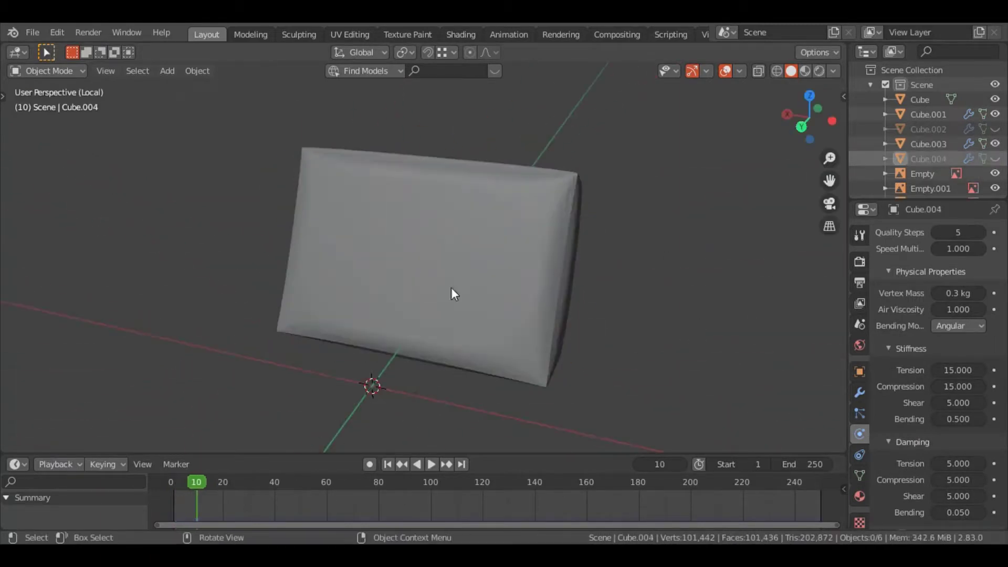
click(452, 287)
key(ctrl+1)
drag(770, 244, 521, 262)
key(Tab)
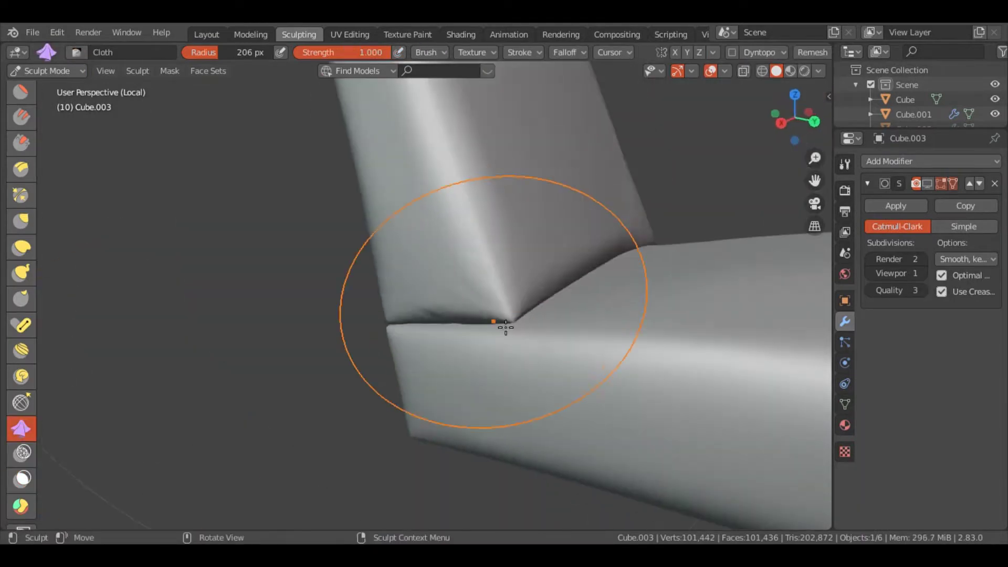
scroll(down, 3)
scroll(down, 3)
scroll(down, 3)
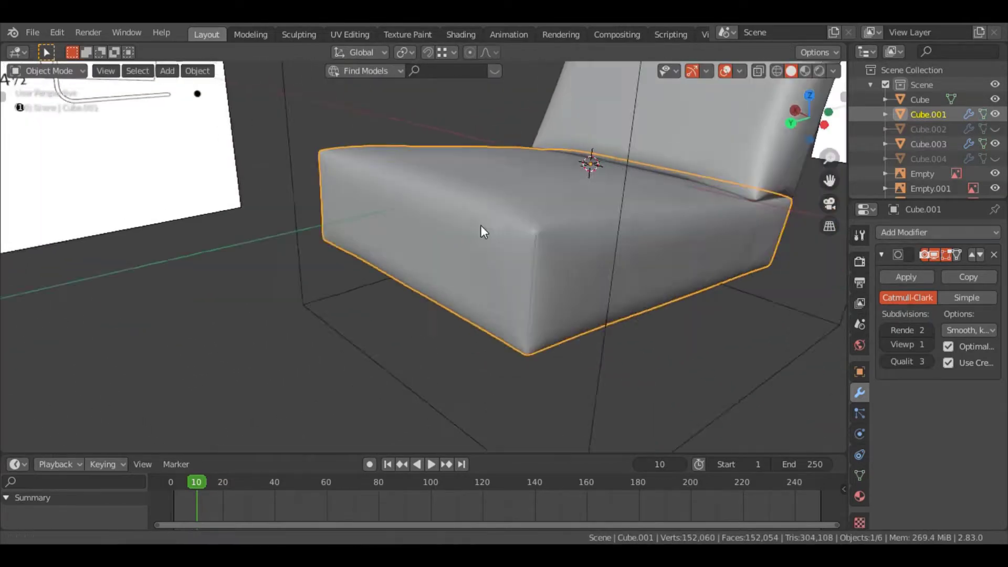
Isolate the seat cushion and sculpt its edges in the Sculpting workspace.
drag(559, 316, 570, 105)
key(KP_Divide)
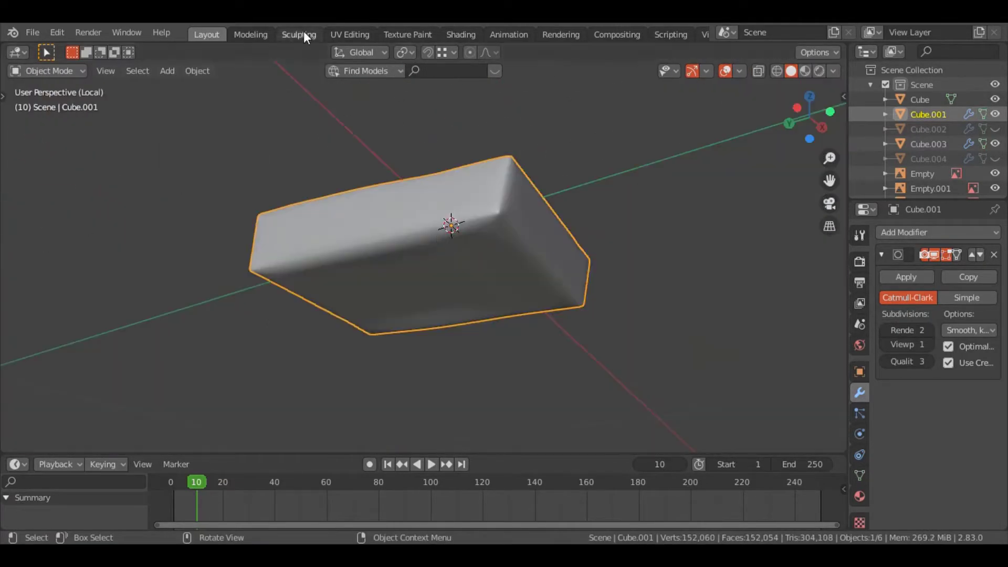
click(299, 34)
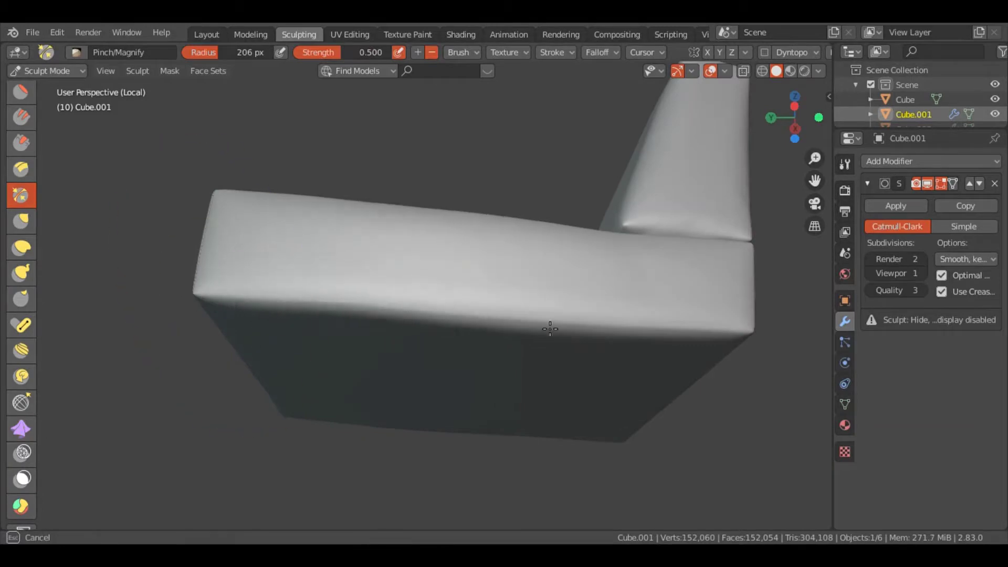
drag(549, 329, 323, 295)
drag(707, 310, 403, 332)
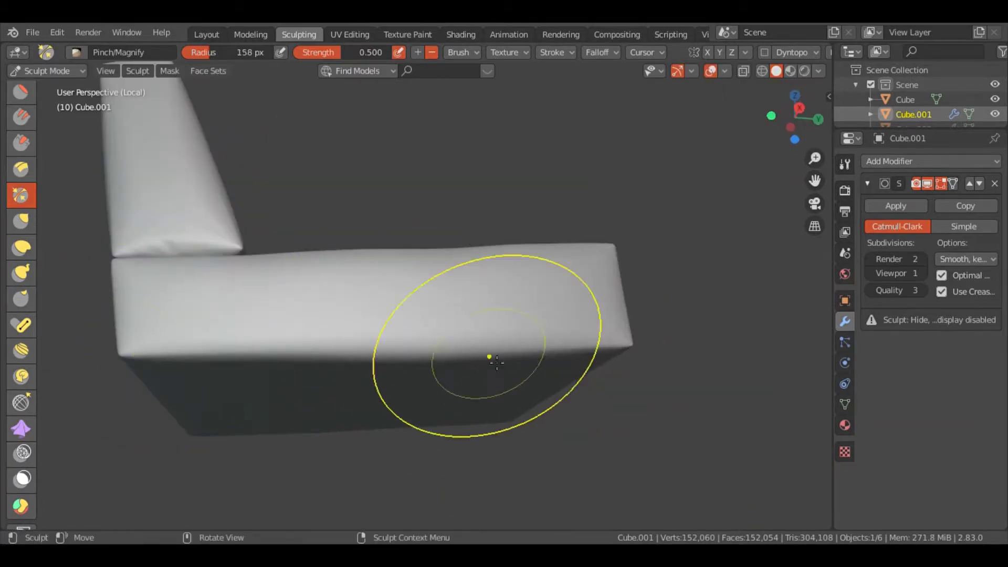
drag(496, 362, 415, 299)
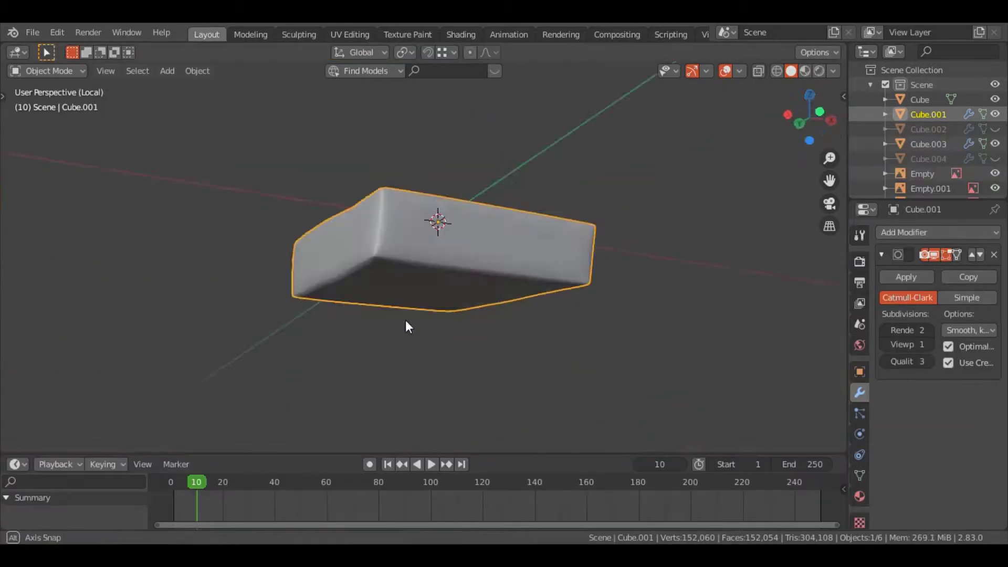
Isolate the backrest cushion and sculpt its edges in the Sculpting workspace.
key(KP_Divide)
drag(522, 284, 227, 228)
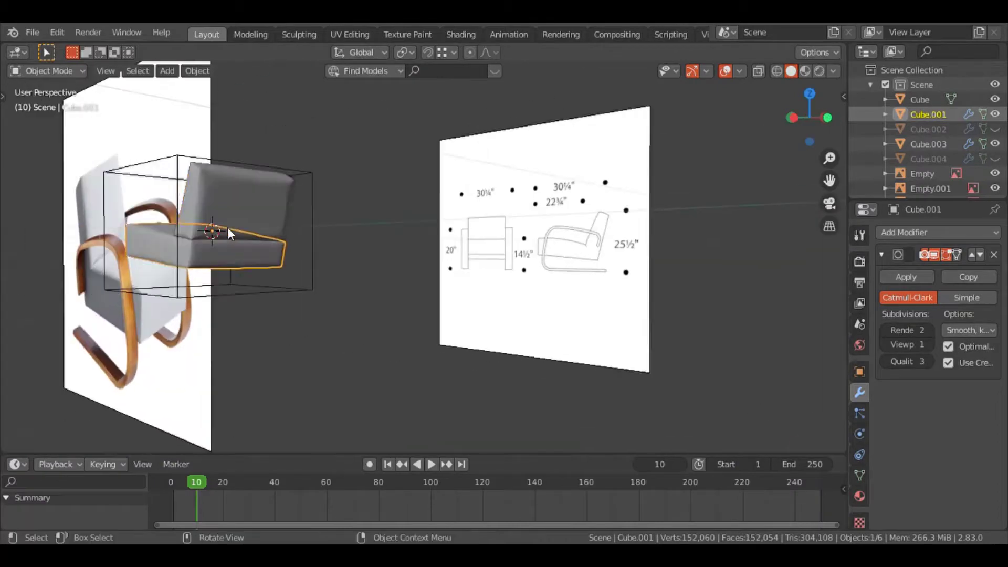
click(228, 228)
key(KP_Divide)
click(299, 34)
drag(116, 253, 515, 329)
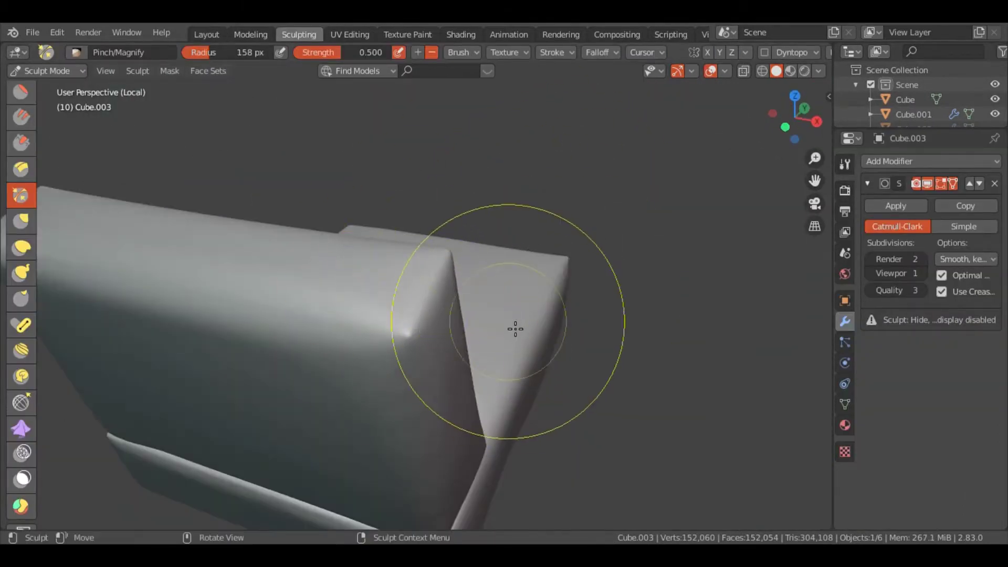
Select the backrest's corner edge path, save the file, then bevel and shrink/fatten those edges.
click(206, 34)
key(Tab)
drag(396, 274, 580, 336)
click(471, 222)
key(ctrl+s)
click(525, 391)
key(ctrl+z)
scroll(down, 3)
scroll(up, 3)
key(alt+s)
Bevel the backrest's selected corner edges and push them outward.
key(Escape)
key(Tab)
scroll(down, 3)
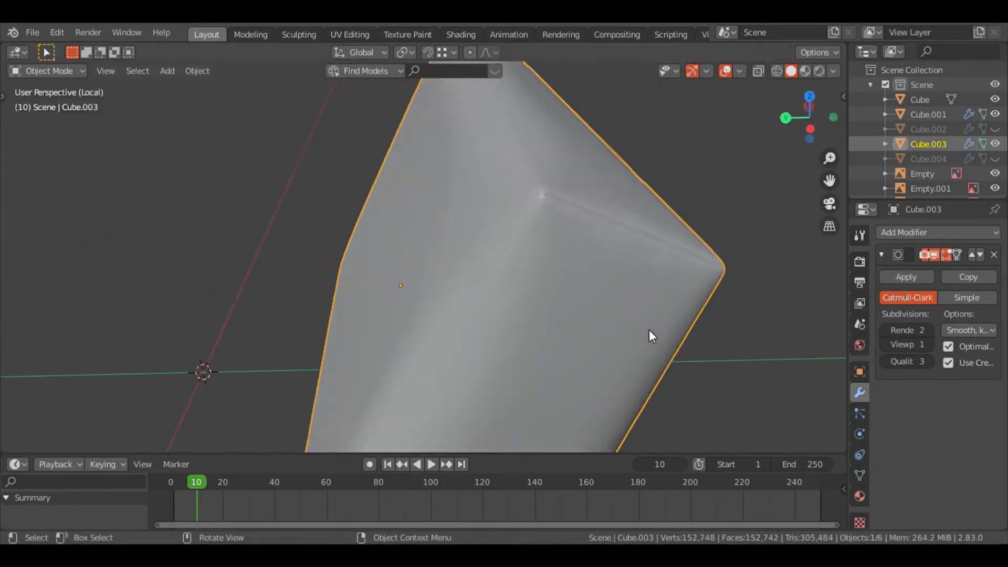
drag(651, 337, 603, 344)
key(Tab)
scroll(up, 3)
key(ctrl+b)
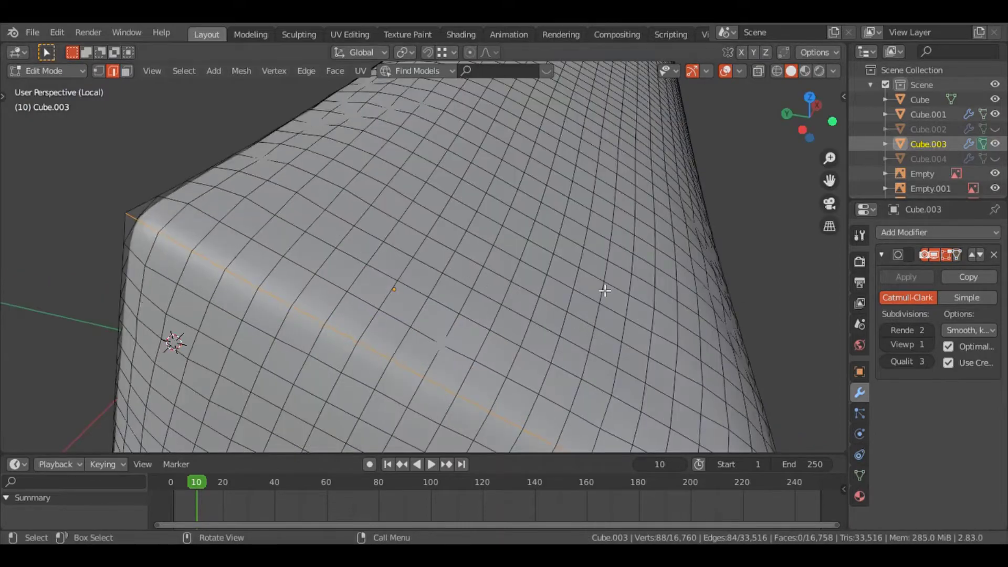
click(604, 290)
drag(605, 290, 427, 309)
key(alt+s)
key(Tab)
Bevel another corner of the backrest box.
scroll(down, 3)
drag(657, 278, 495, 240)
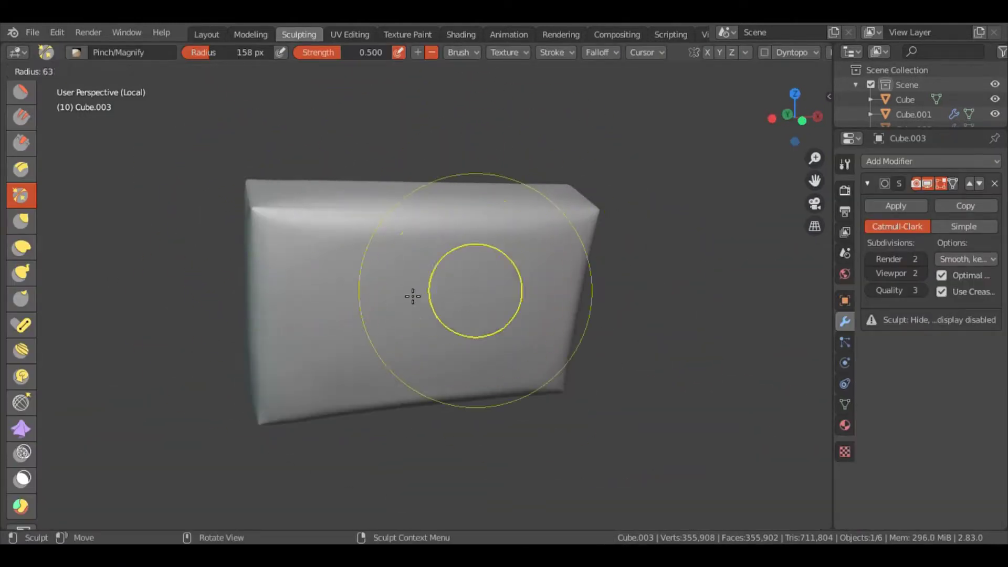
drag(564, 311, 427, 209)
key(Tab)
scroll(up, 3)
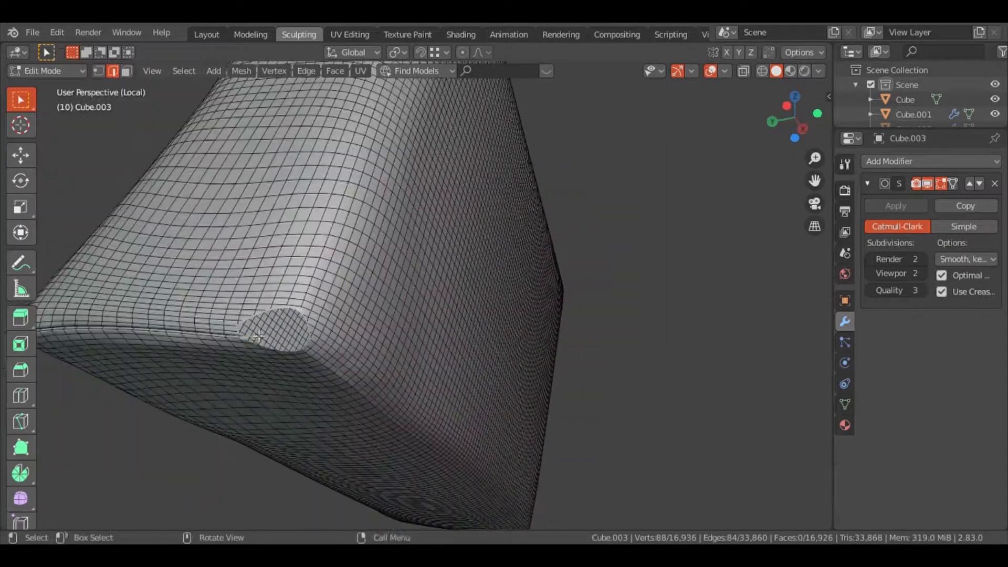
key(n)
key(n)
scroll(up, 3)
key(ctrl+b)
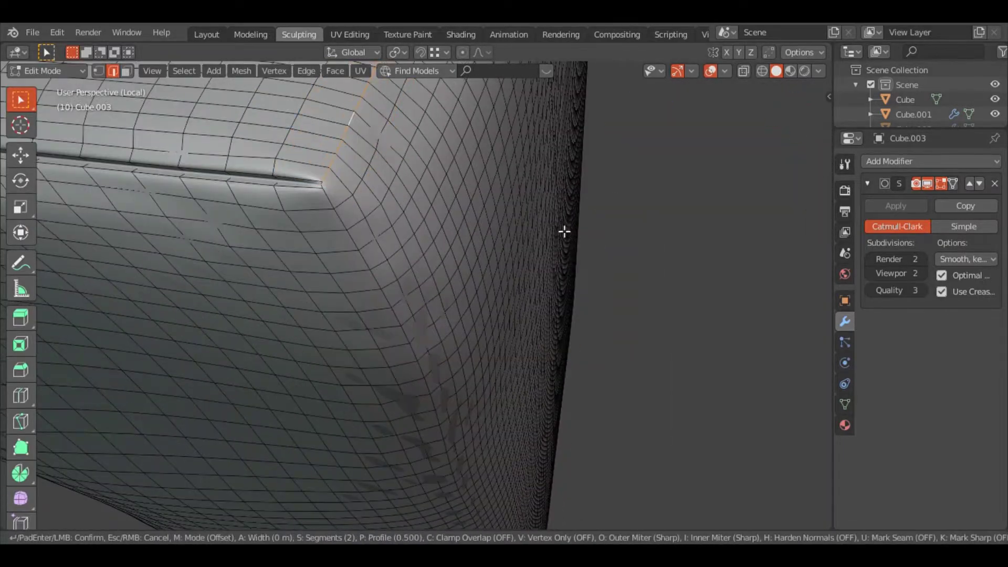
key(Escape)
drag(565, 232, 472, 315)
drag(471, 366, 430, 212)
click(620, 355)
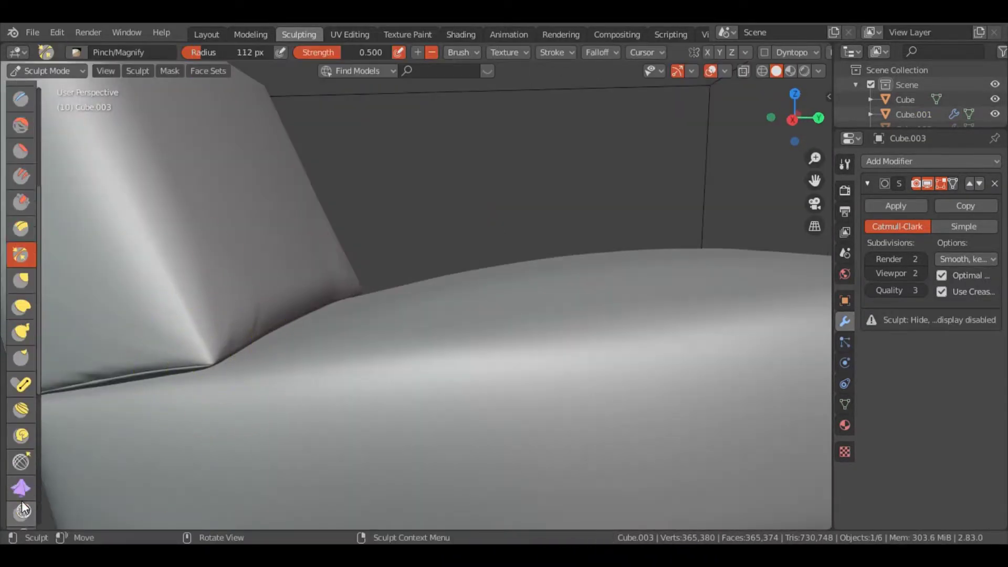
Sculpt fabric folds along the backrest–seat crease with the Cloth brush.
click(21, 488)
drag(79, 446, 415, 83)
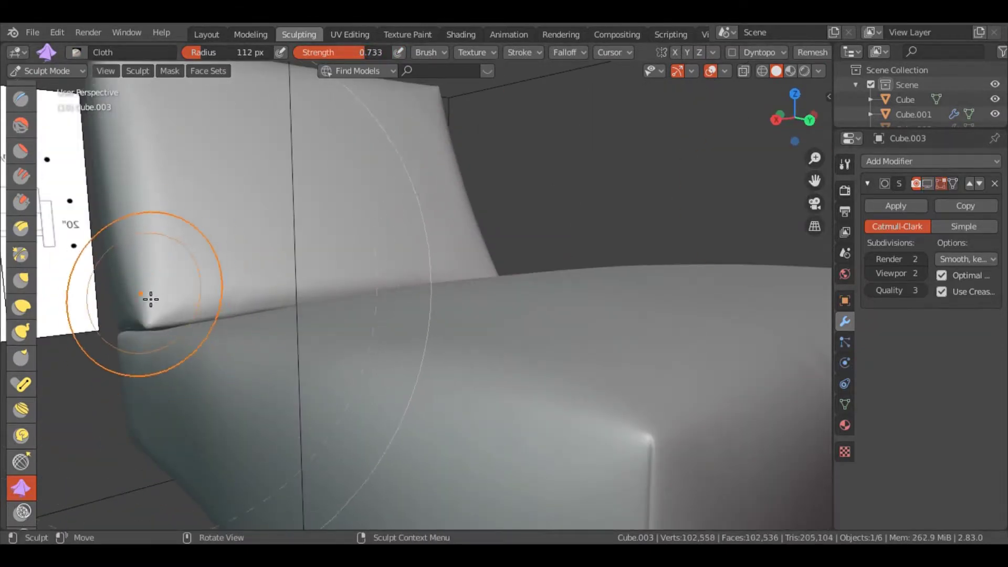
drag(151, 299, 476, 293)
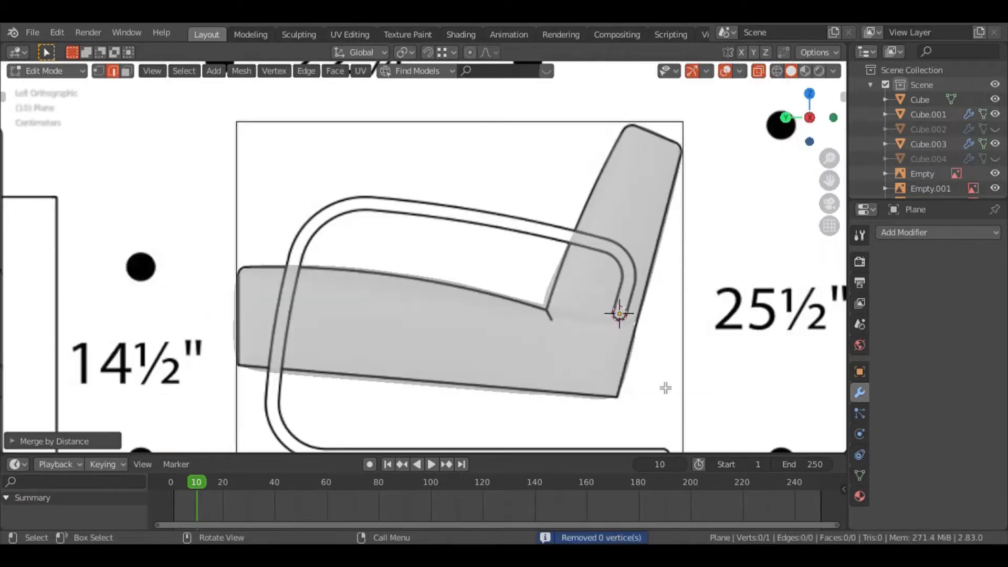
Trace the curved armrest outline point by point over the reference, rounding its corners.
scroll(up, 3)
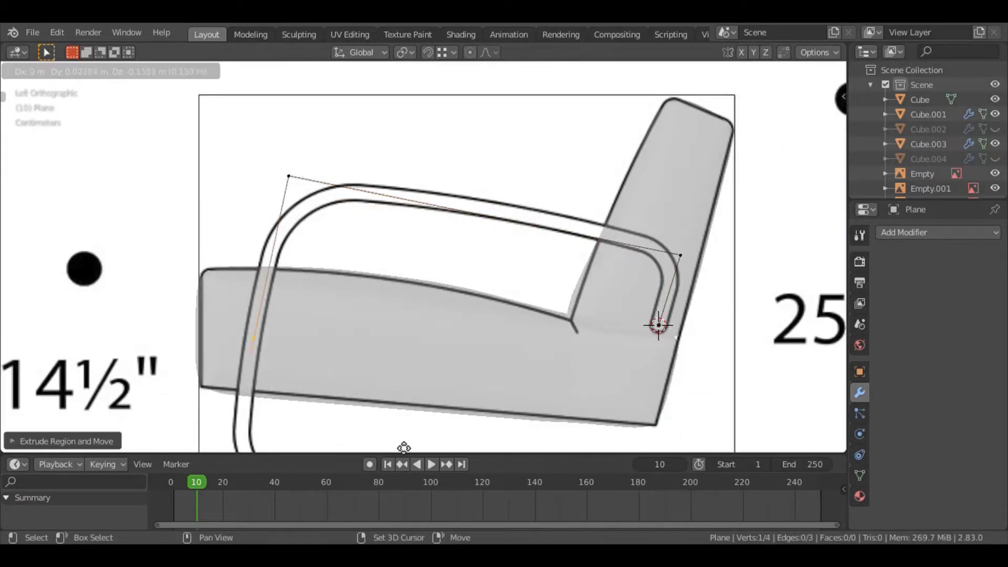
click(404, 448)
key(e)
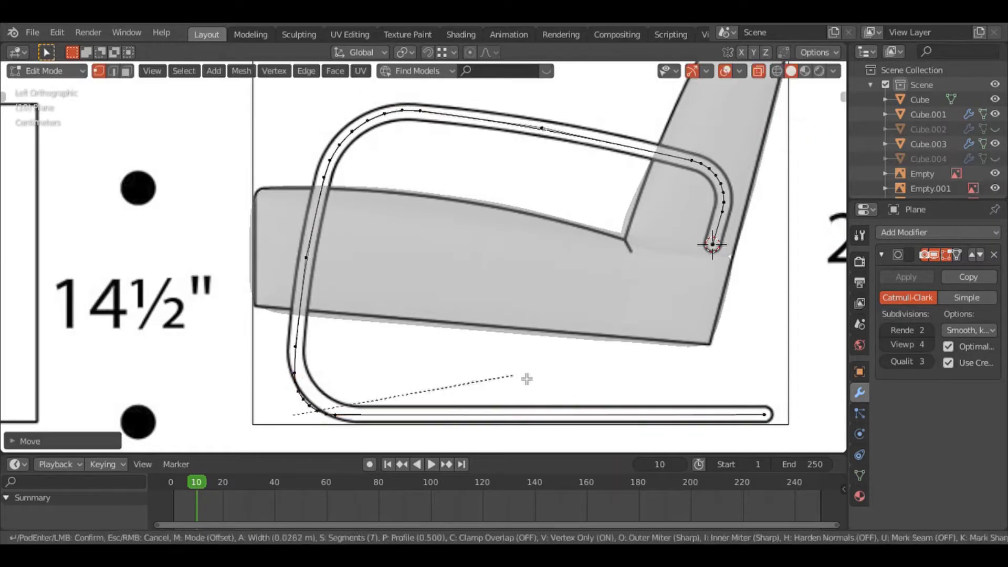
click(527, 378)
scroll(down, 3)
drag(526, 378, 614, 333)
scroll(up, 3)
drag(463, 392, 592, 407)
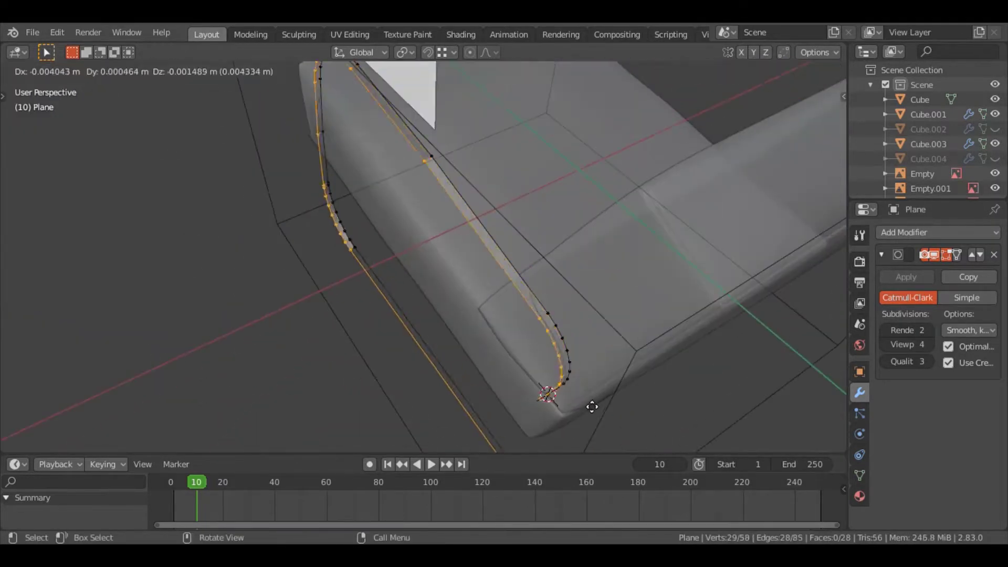
click(175, 447)
Extrude the traced outline along X into a flat strip.
key(KP_7)
scroll(up, 3)
key(ctrl+KP_1)
key(g)
key(x)
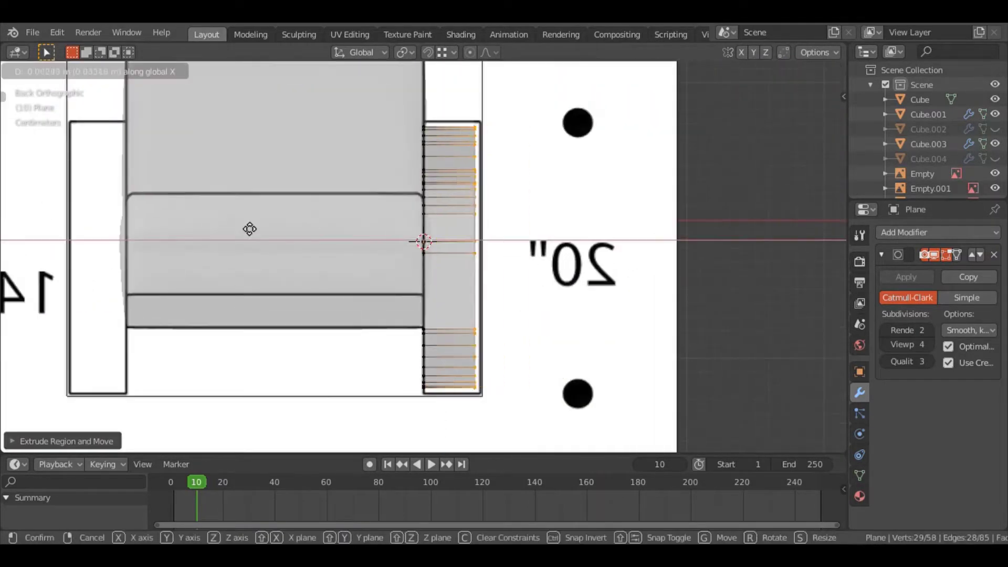
click(603, 233)
drag(603, 233, 682, 252)
Thicken the armrest strip with a Solidify modifier at Offset 0, then apply it.
click(939, 232)
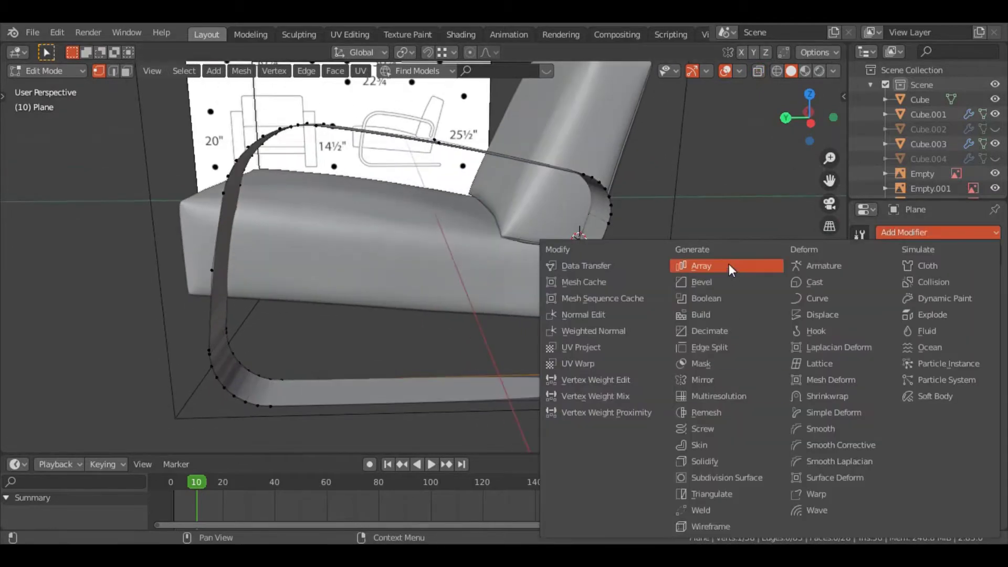
click(724, 460)
double_click(982, 345)
text(0)
key(Return)
key(ctrl+KP_3)
click(906, 303)
drag(657, 294, 607, 326)
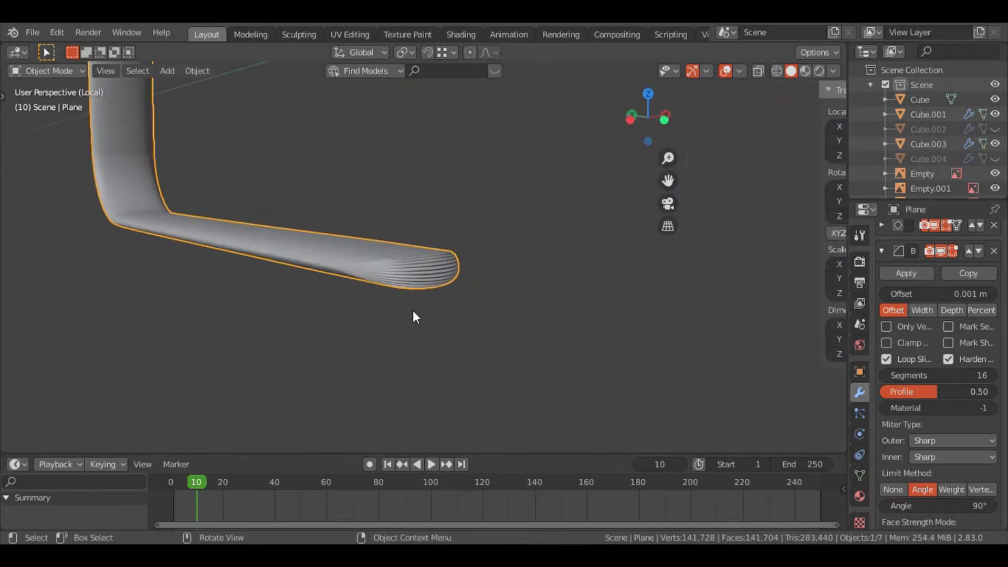
Apply the bevel, select the armrest's end faces, and limit the bevel to Vertices.
click(992, 252)
key(Tab)
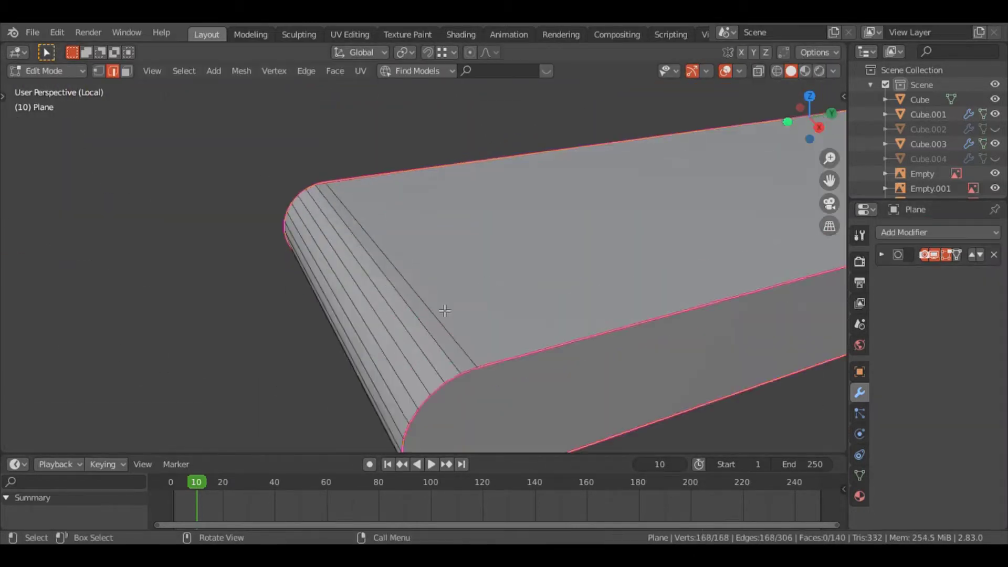
drag(443, 315, 428, 365)
key(3)
click(303, 261)
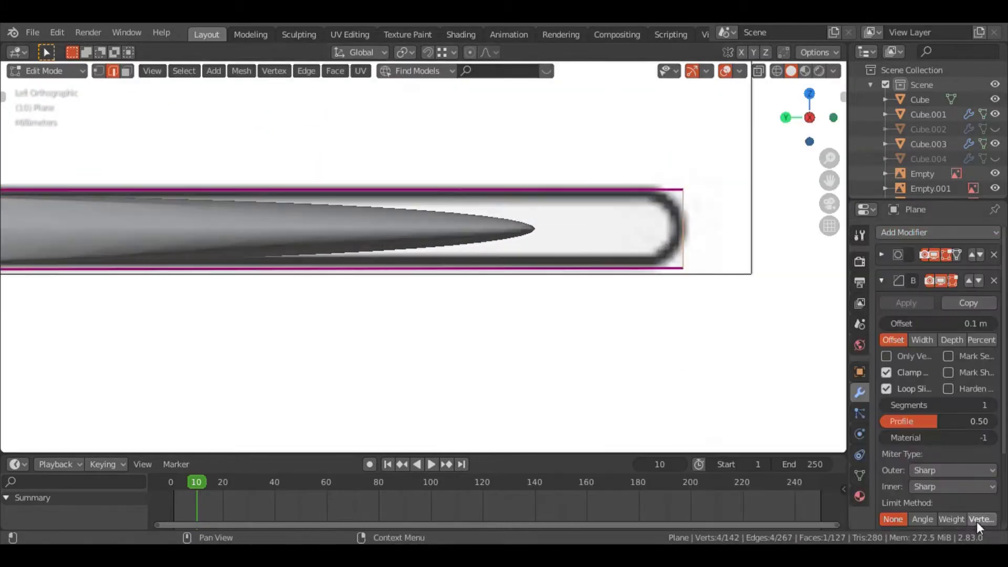
click(951, 519)
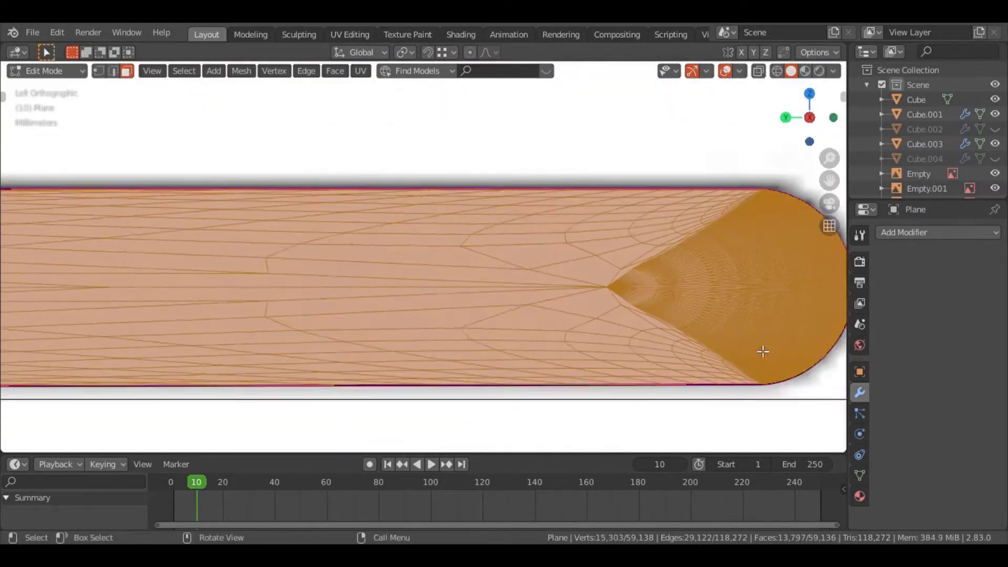
Fill the armrest's open end with a face, extrude the cap, and delete the extra faces.
scroll(up, 3)
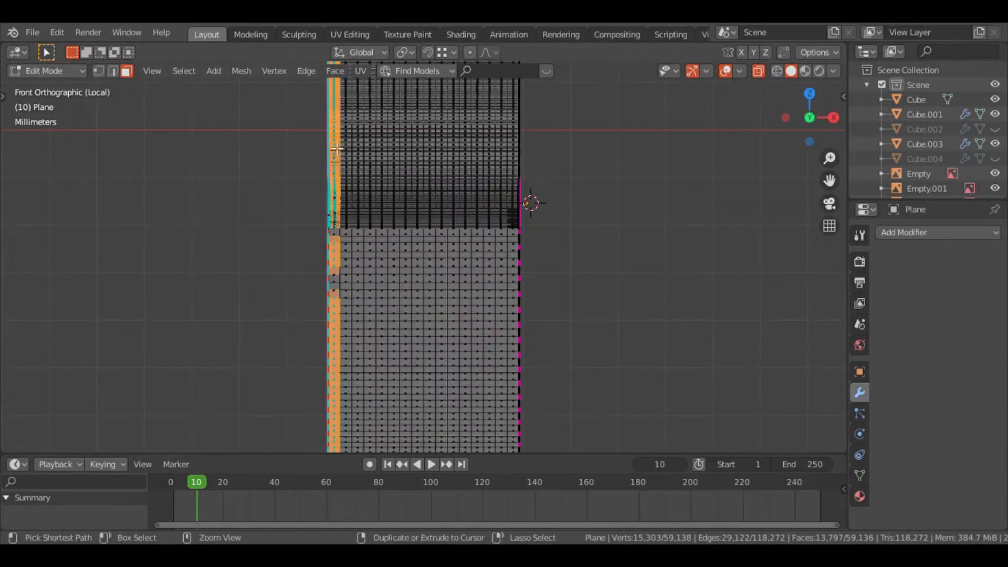
drag(581, 252, 589, 388)
key(f)
key(g)
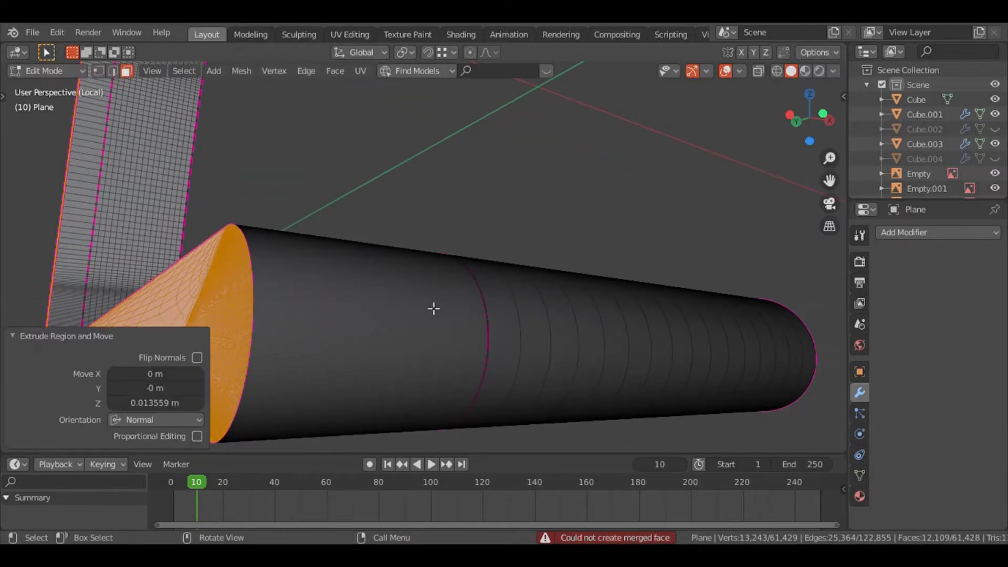
key(x)
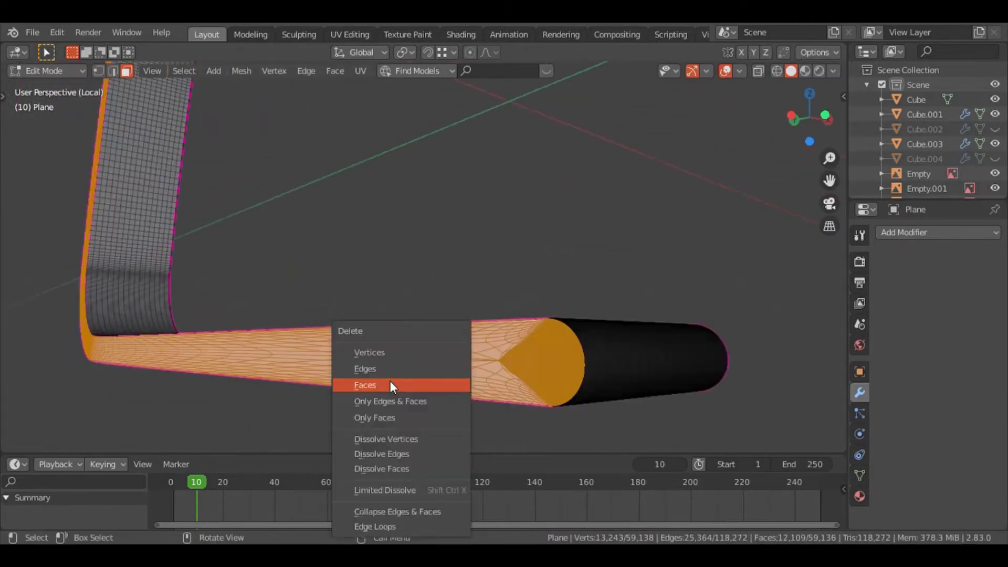
click(389, 380)
Delete the stray faces on the upper armrest frame, keeping its lower part.
key(a)
scroll(up, 3)
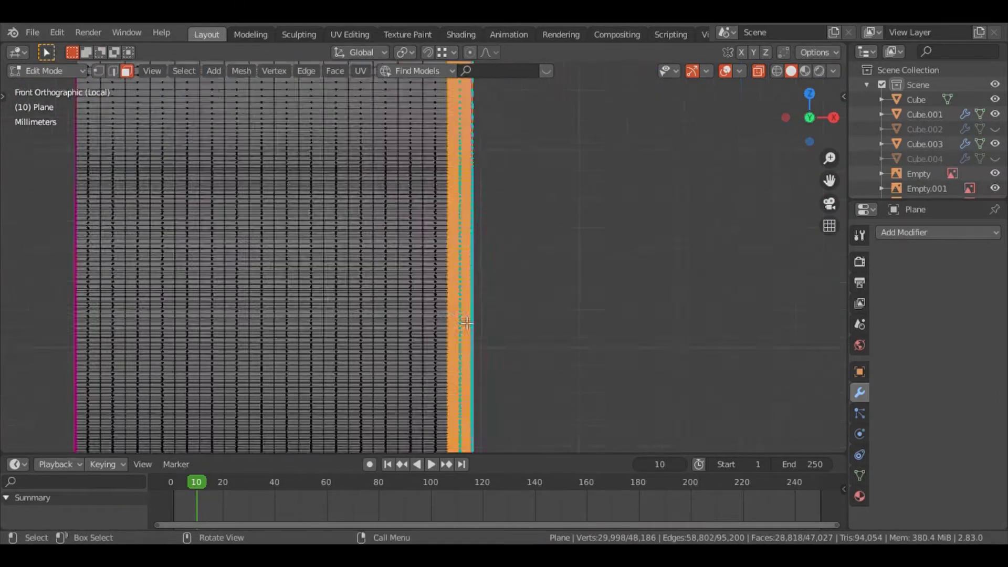
drag(423, 416, 447, 161)
scroll(down, 3)
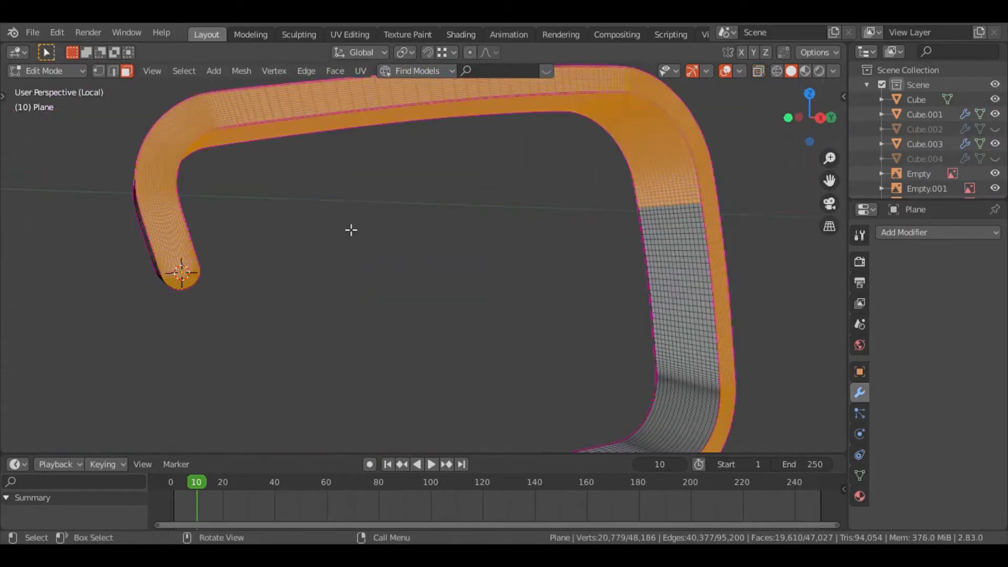
key(x)
click(602, 231)
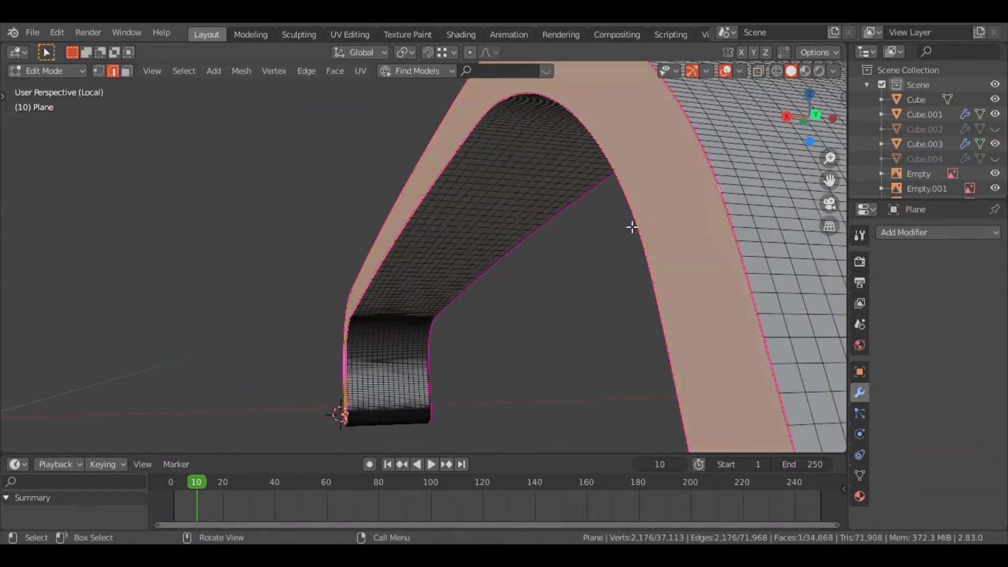
drag(635, 228, 494, 253)
Select the whole armrest mesh and merge its duplicate vertices by distance.
key(2)
scroll(down, 3)
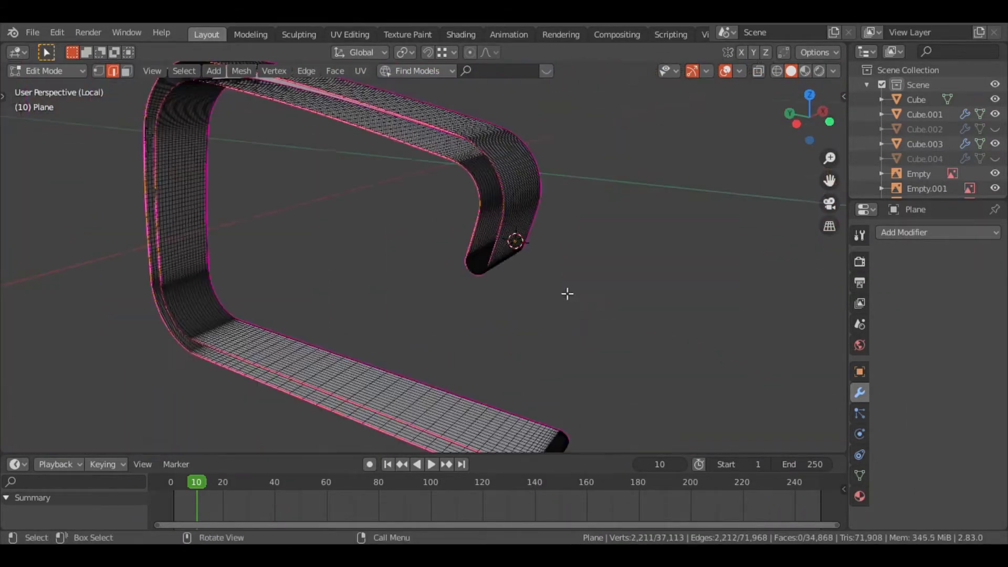
scroll(up, 3)
click(399, 240)
drag(391, 236, 367, 176)
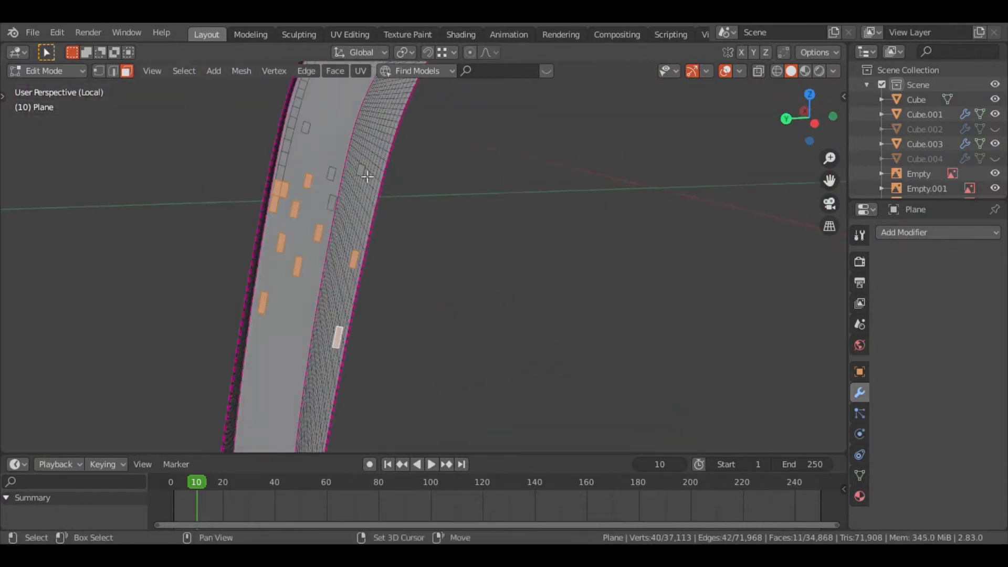
key(a)
scroll(down, 3)
key(m)
Dissolve the extra edge loop on the armrest tube's curved end.
click(520, 338)
scroll(up, 3)
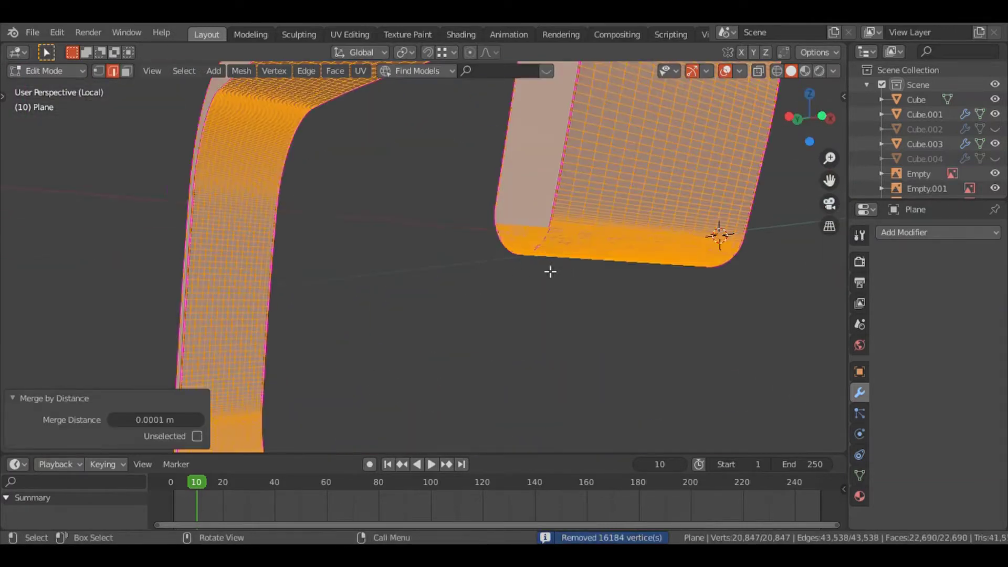
key(2)
drag(625, 407, 394, 348)
scroll(up, 3)
click(384, 375)
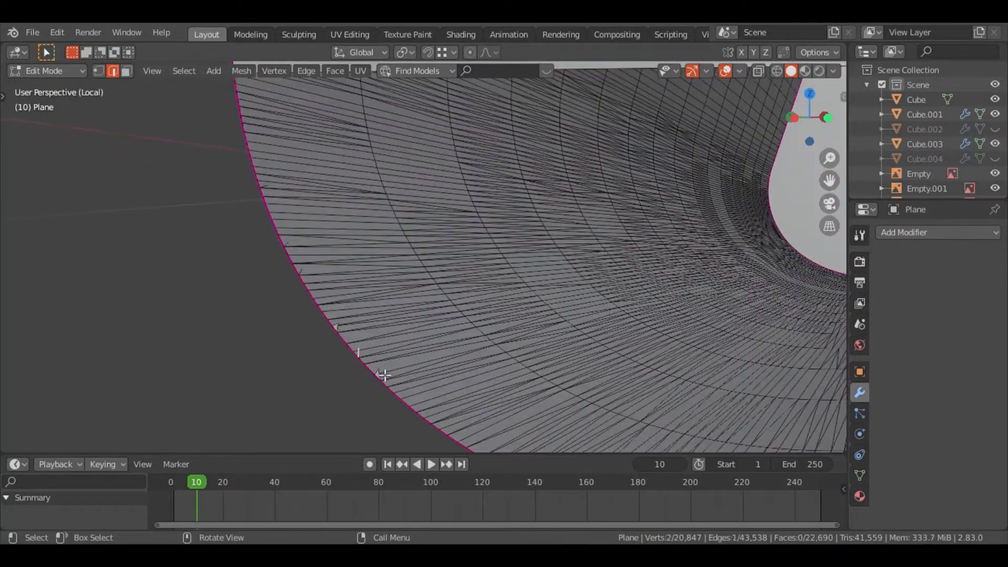
drag(298, 240, 765, 214)
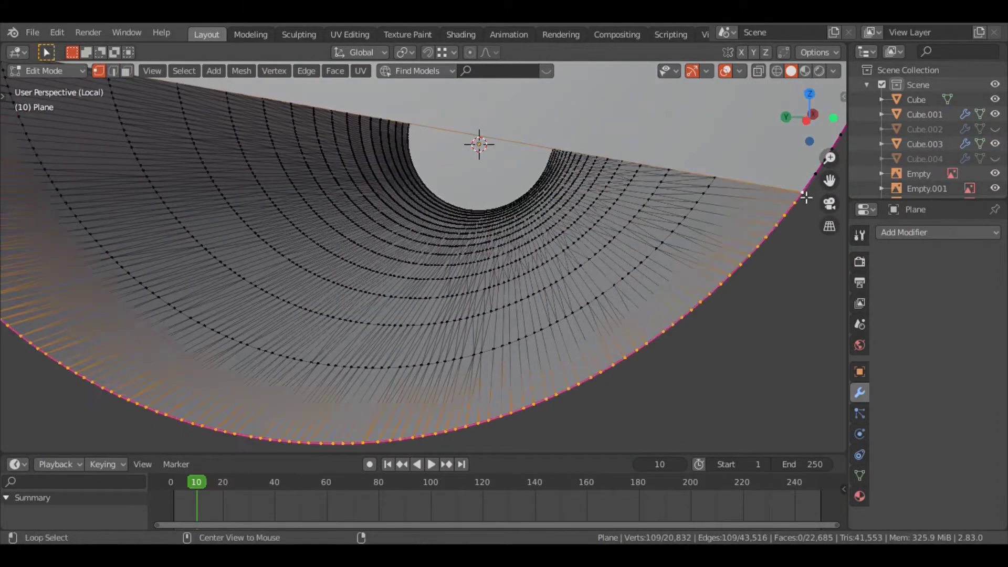
key(2)
key(ctrl+x)
drag(420, 184, 516, 295)
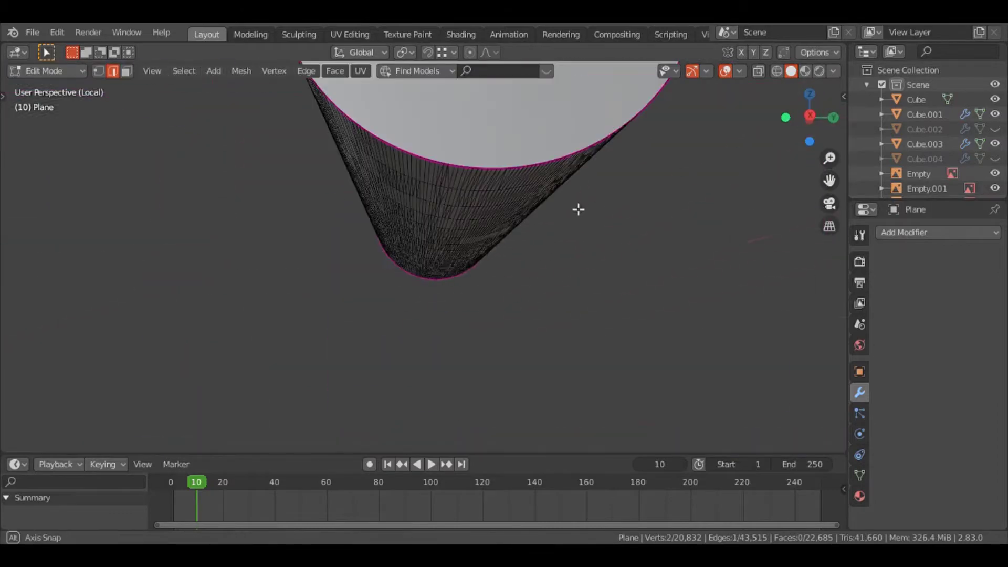
drag(578, 209, 807, 122)
key(1)
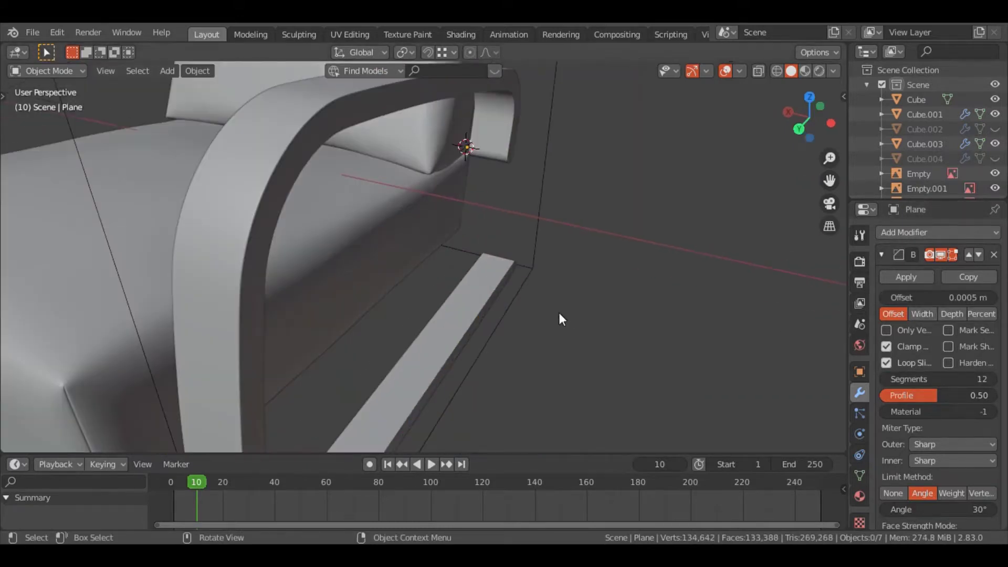
Add a Mirror modifier to the armrest, then select the whole cushion mesh.
click(698, 380)
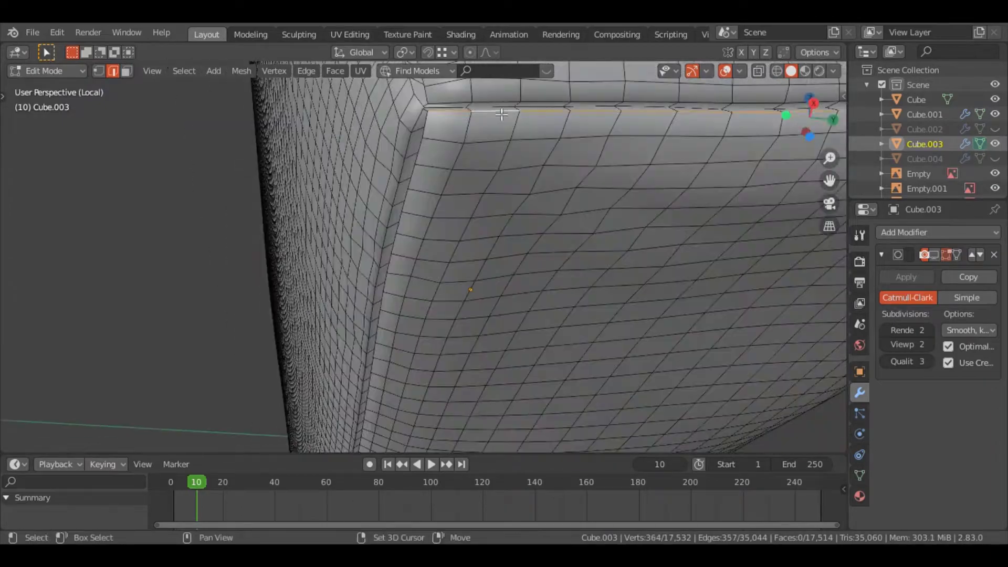
drag(462, 366, 472, 257)
key(a)
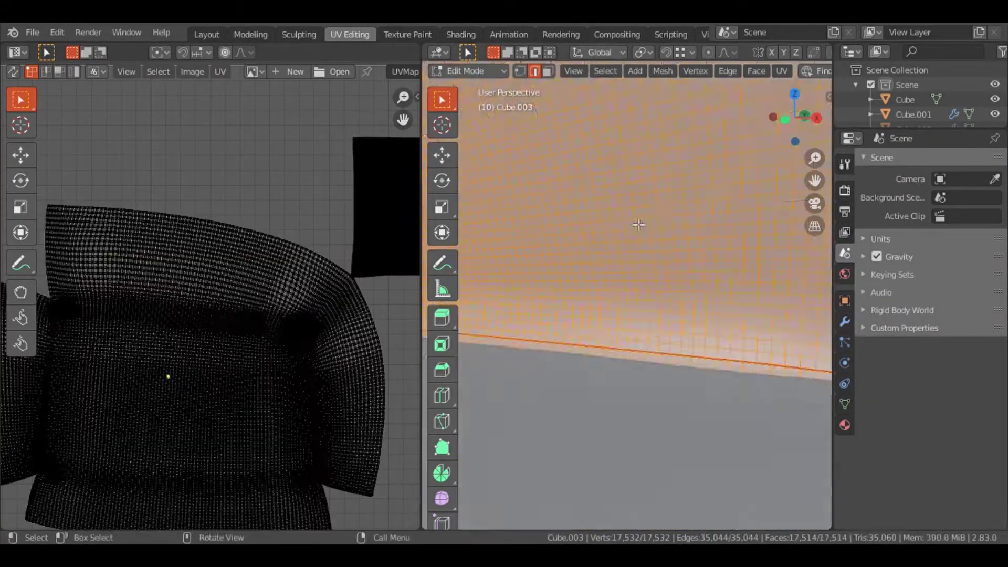
Collapse the selected cushion vertices into one and reselect the connected cushion geometry.
key(ctrl+l)
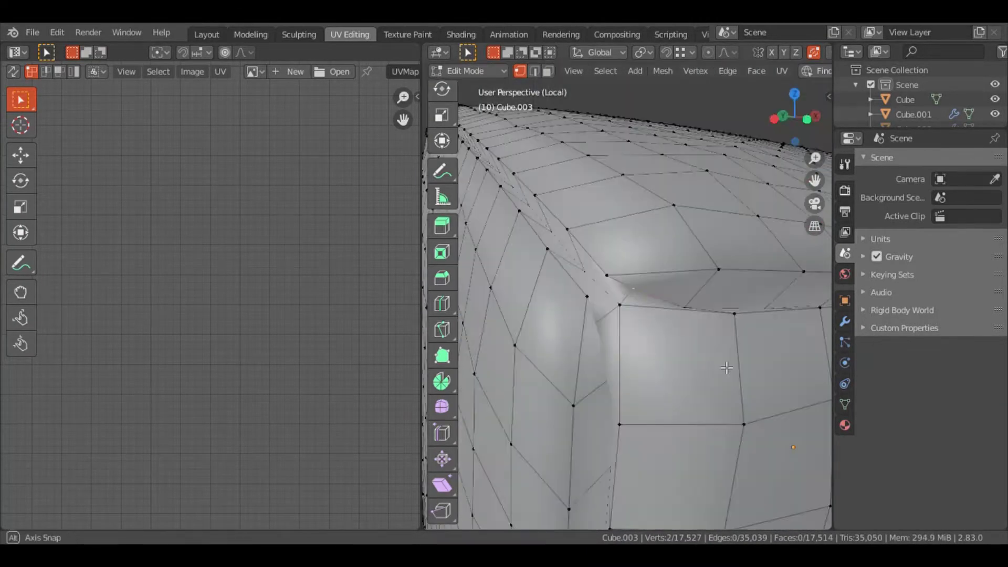
key(m)
click(657, 309)
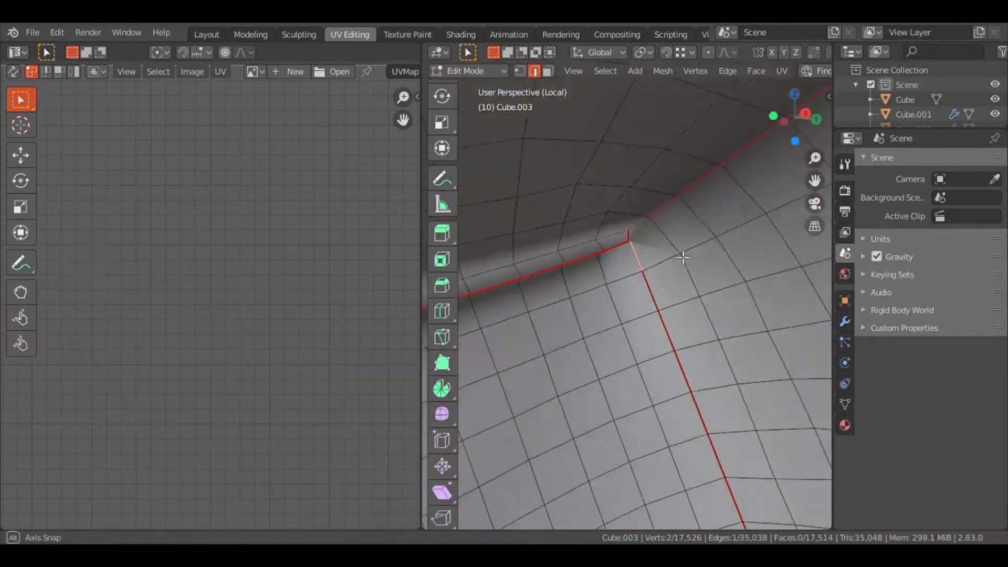
drag(682, 259, 609, 246)
key(a)
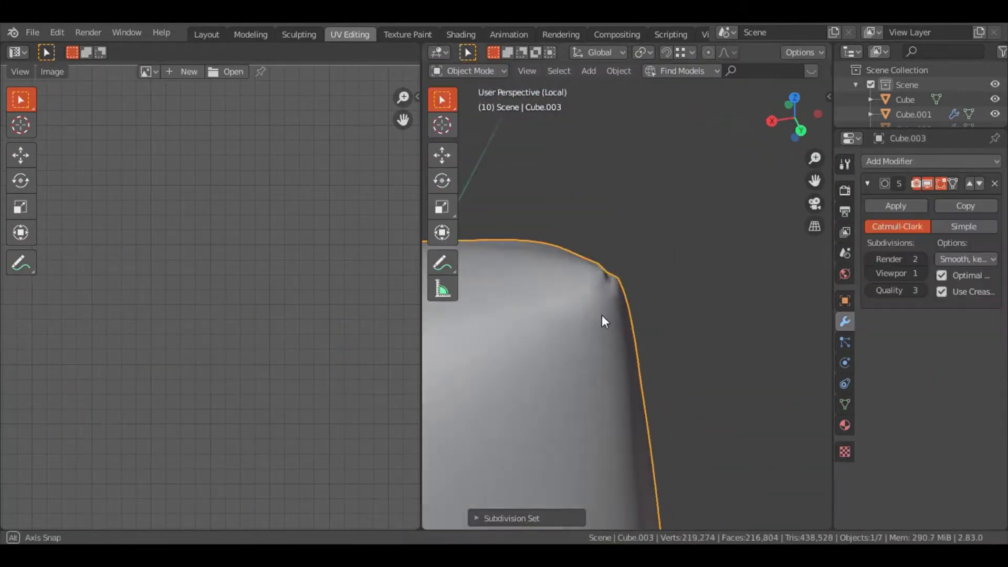
key(Tab)
key(ctrl+l)
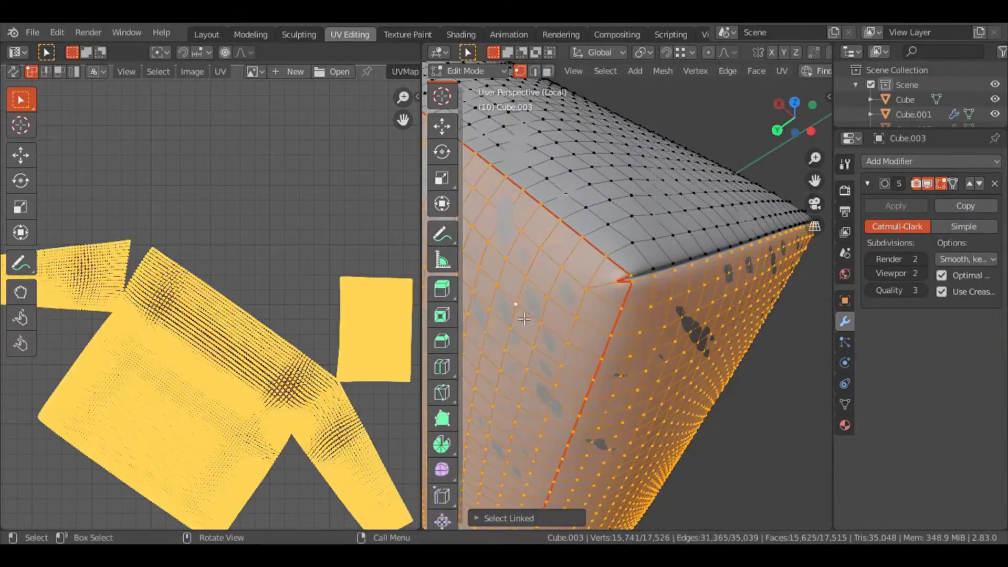
Mark a seam along an edge of the cushion block.
drag(680, 425, 702, 271)
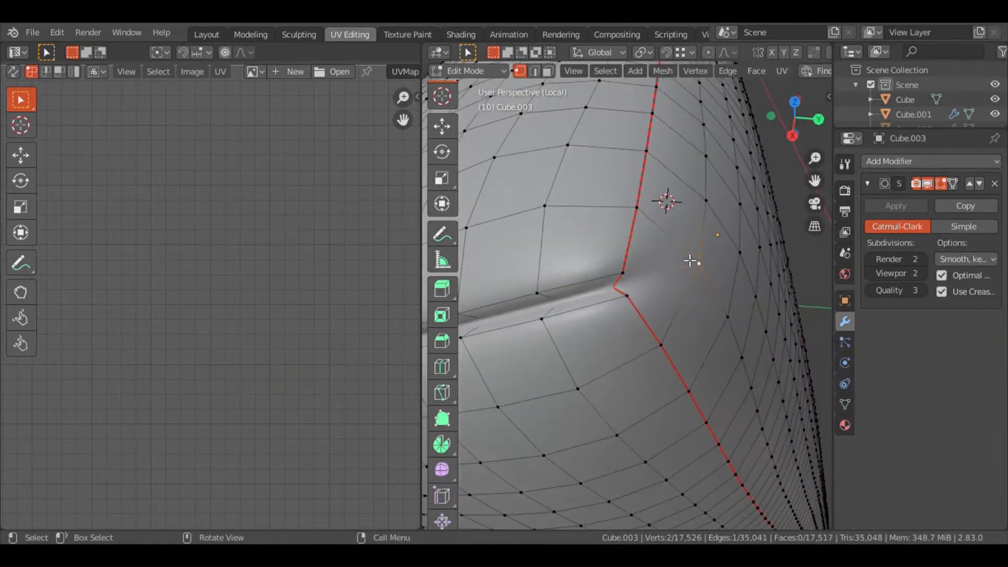
key(ctrl+l)
drag(669, 418, 673, 352)
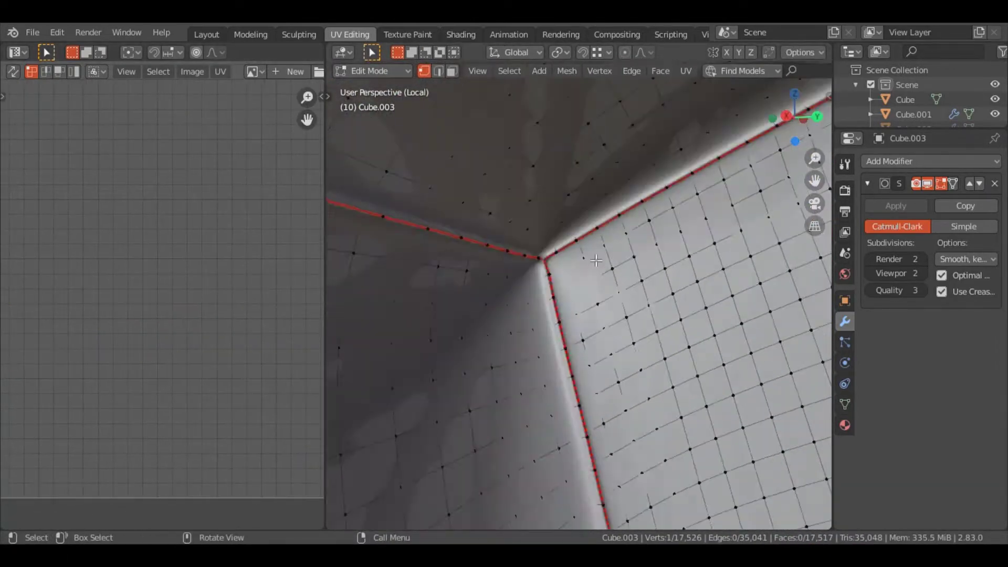
scroll(down, 3)
drag(596, 260, 533, 187)
key(2)
scroll(up, 3)
click(543, 357)
key(ctrl+e)
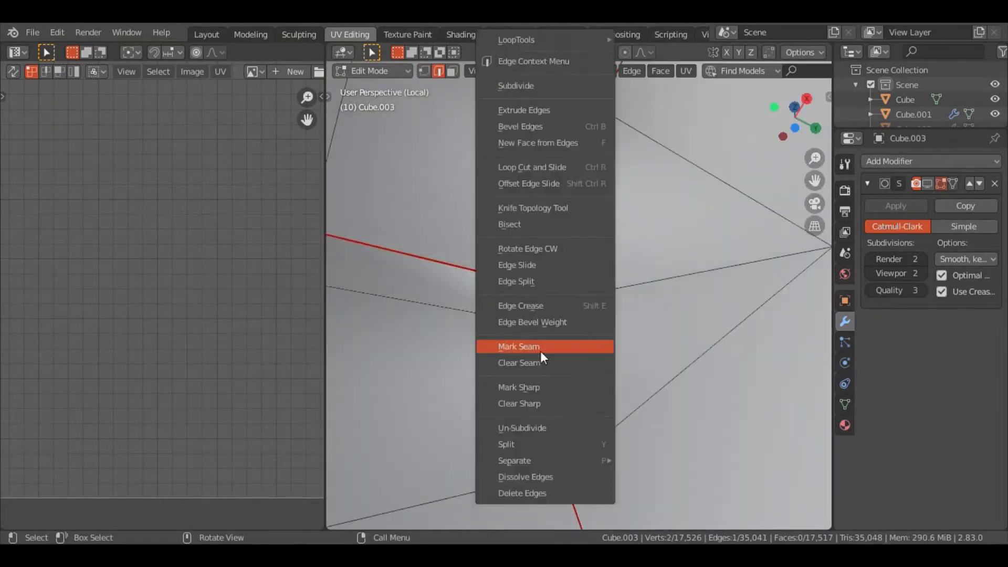
drag(581, 348, 668, 514)
Unwrap the whole cushion along its seams into UV islands.
key(a)
key(u)
key(alt+a)
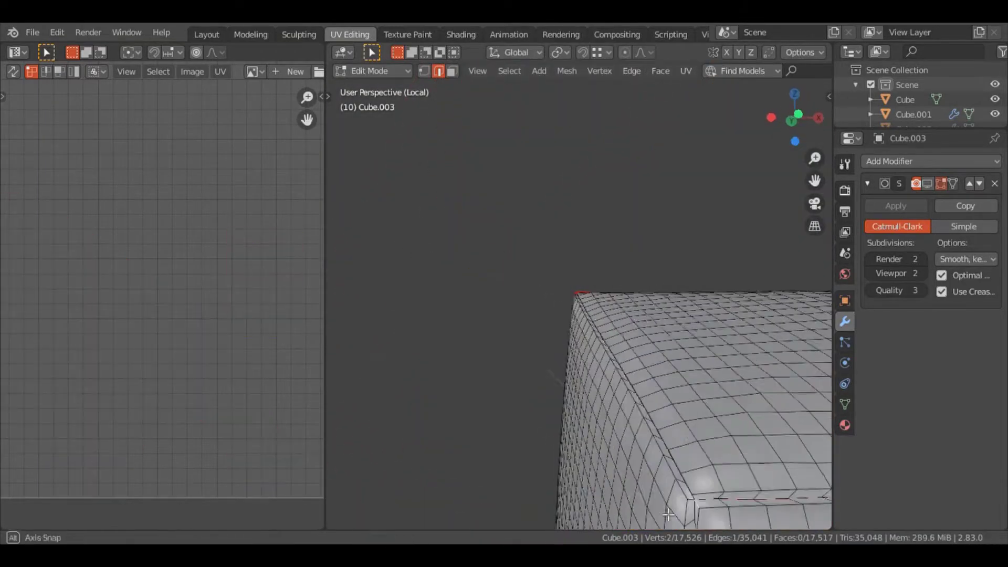
key(a)
key(u)
click(659, 310)
key(alt+a)
key(a)
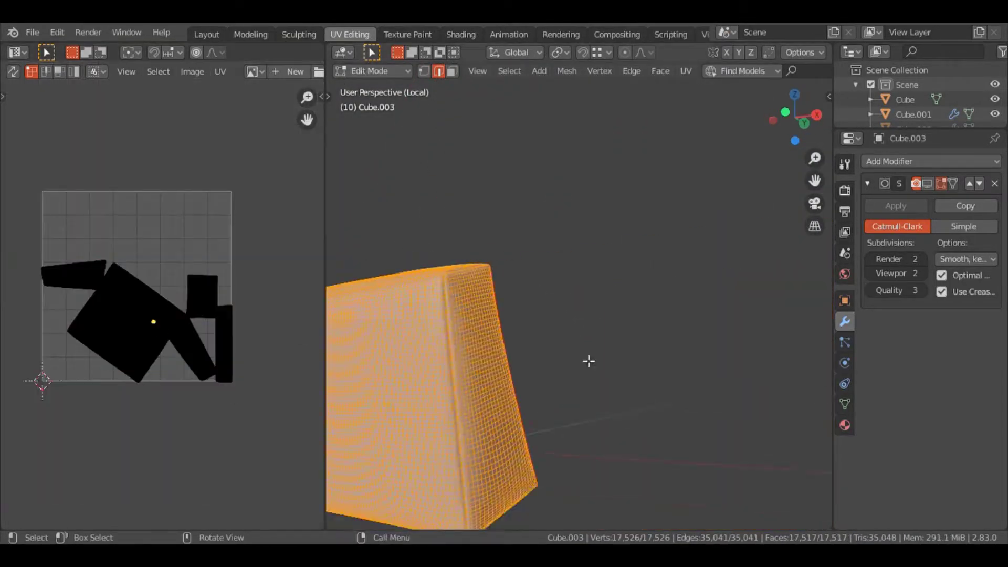
drag(587, 360, 574, 390)
key(3)
click(417, 323)
drag(418, 323, 359, 354)
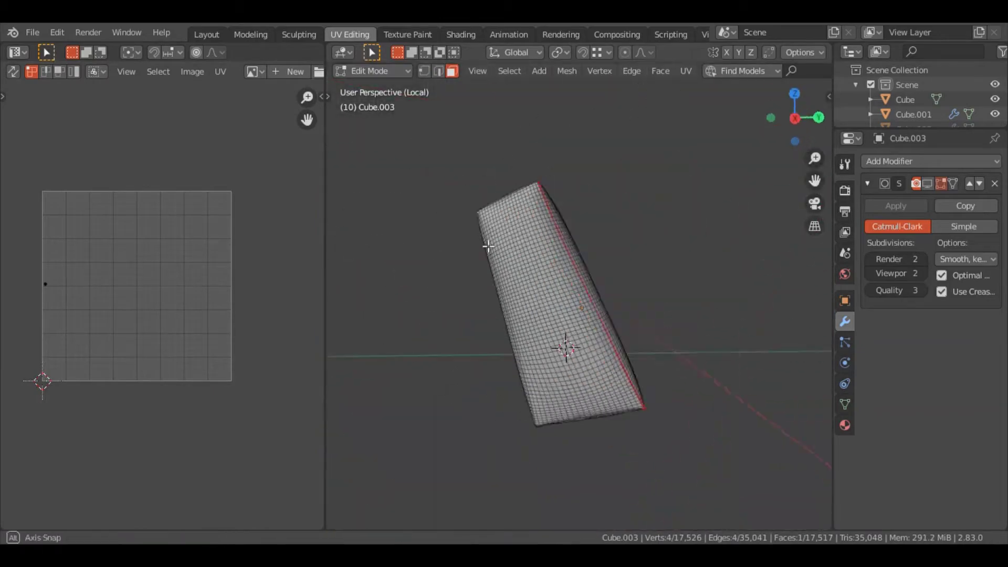
Select the cushion's edge loops and merge the duplicate vertices.
click(435, 211)
drag(325, 262, 223, 263)
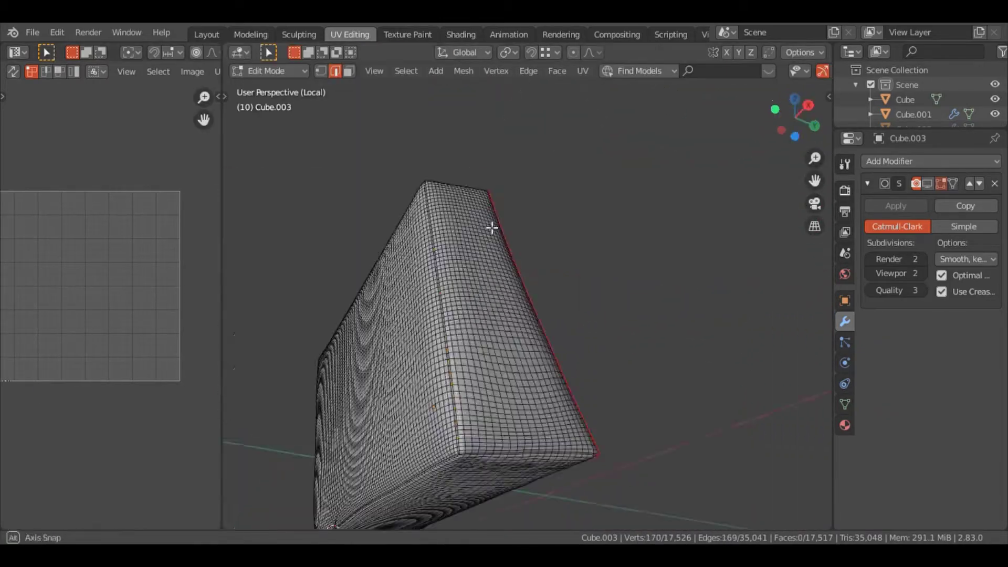
scroll(up, 3)
drag(493, 227, 502, 287)
scroll(down, 3)
click(503, 286)
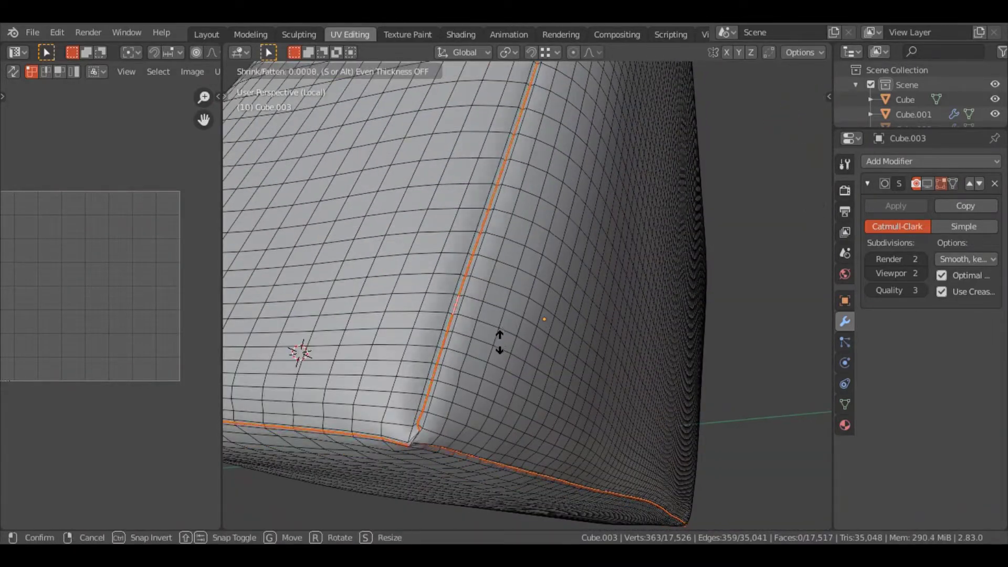
drag(364, 496, 383, 496)
key(alt+a)
Nudge a seam vertex into line, dissolve stray seam edges, and slide the vertex along its edge.
drag(383, 497, 525, 315)
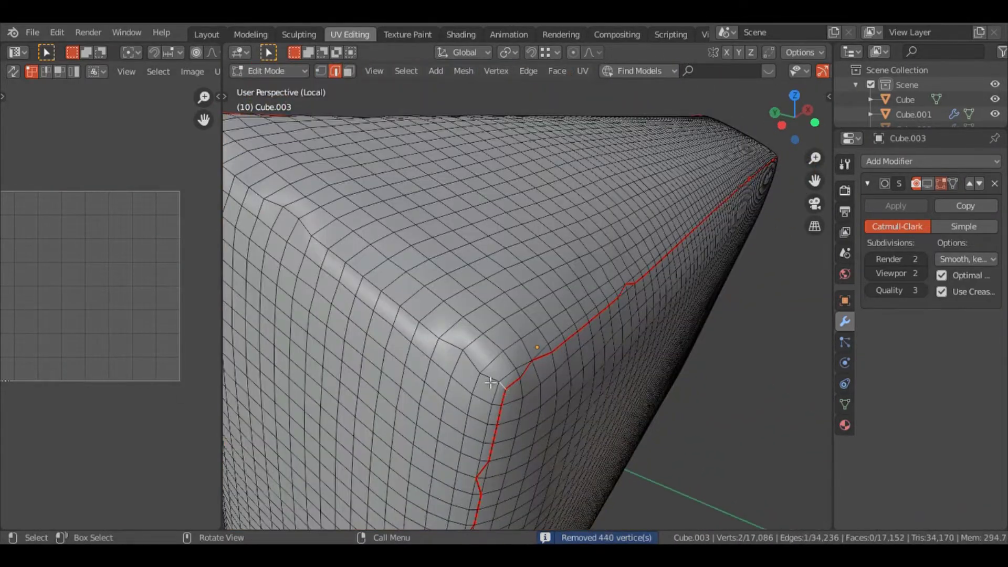
drag(577, 315, 579, 316)
drag(579, 316, 615, 305)
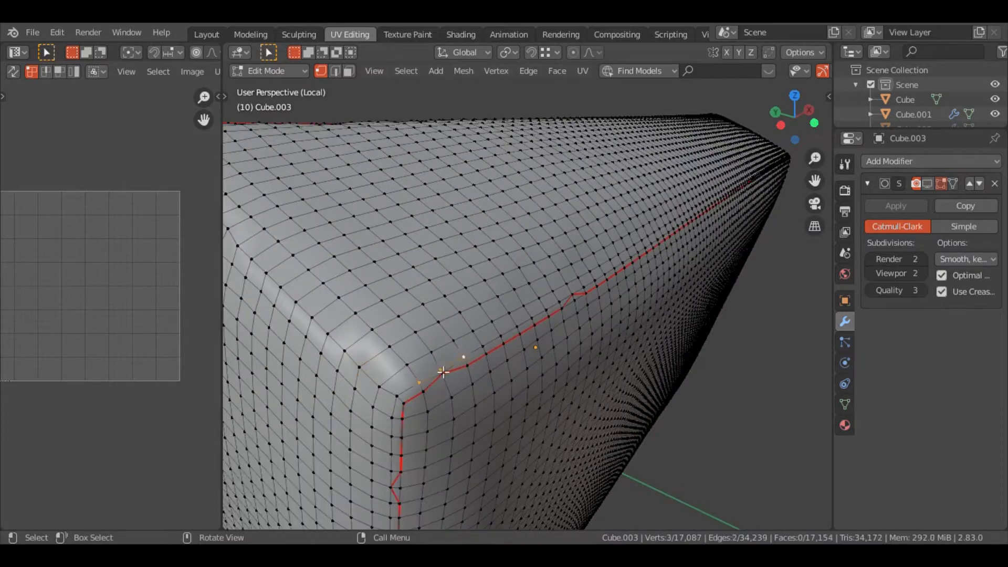
scroll(up, 3)
key(ctrl+x)
scroll(up, 3)
key(shift+v)
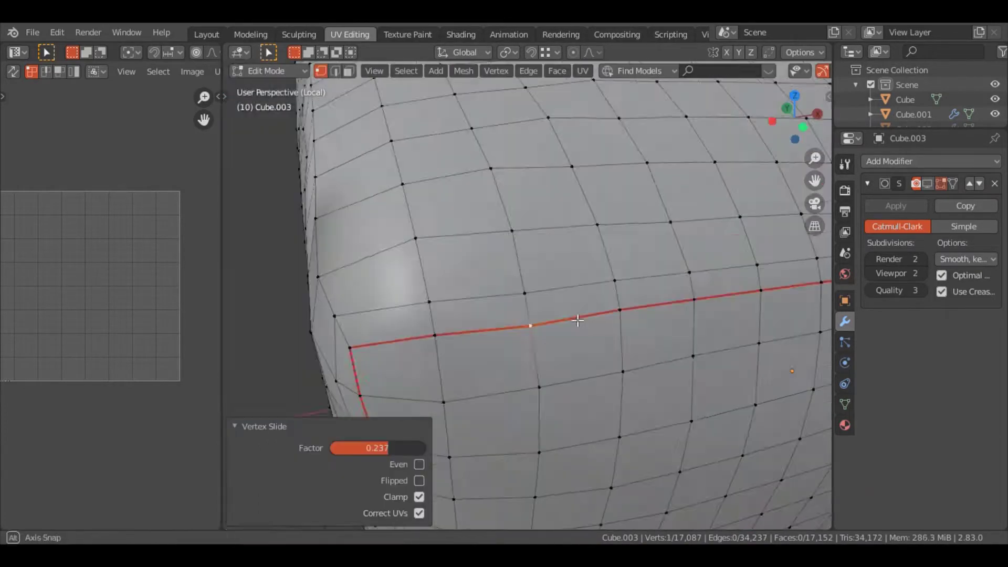
scroll(up, 3)
scroll(down, 3)
Dissolve the kinked seam edges and the extra corner vertex.
drag(484, 266, 443, 305)
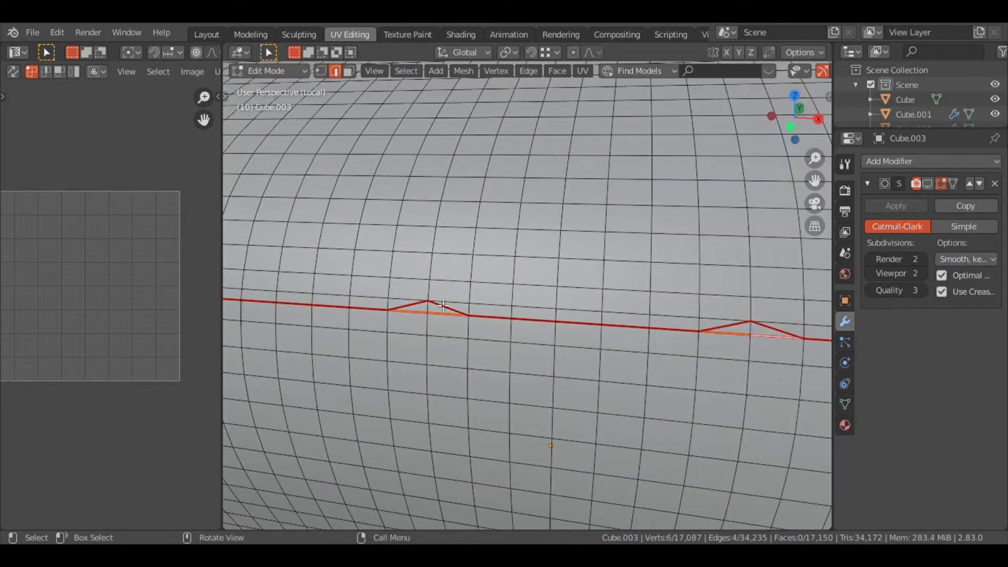
key(ctrl+x)
scroll(down, 3)
drag(355, 315, 546, 154)
click(496, 236)
key(ctrl+x)
right_click(575, 183)
key(ctrl+x)
Dissolve the remaining seam edges and return the cushion to Object Mode.
drag(529, 198, 529, 198)
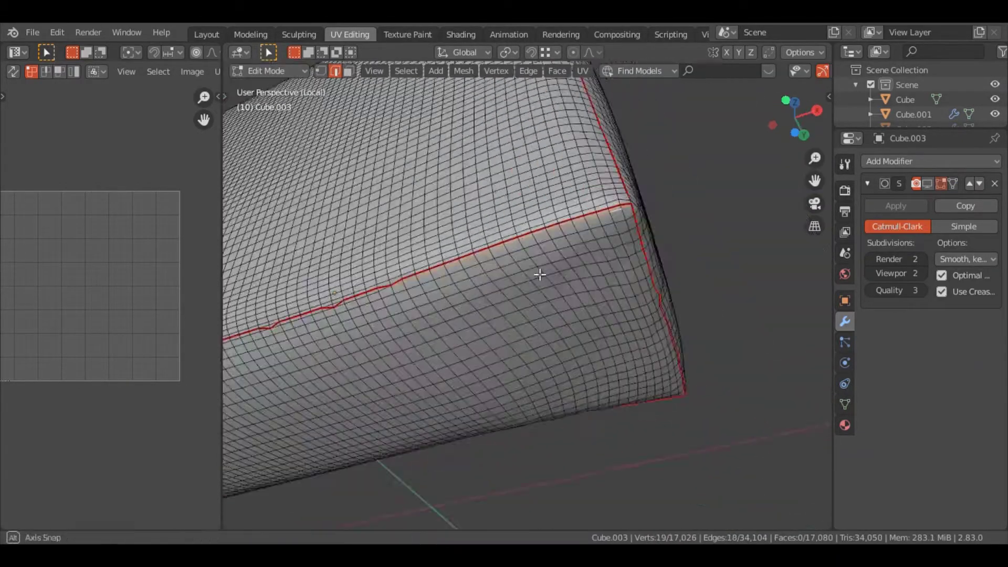
scroll(up, 3)
drag(590, 241, 509, 292)
scroll(down, 3)
key(ctrl+x)
scroll(up, 3)
scroll(down, 3)
key(Tab)
scroll(down, 3)
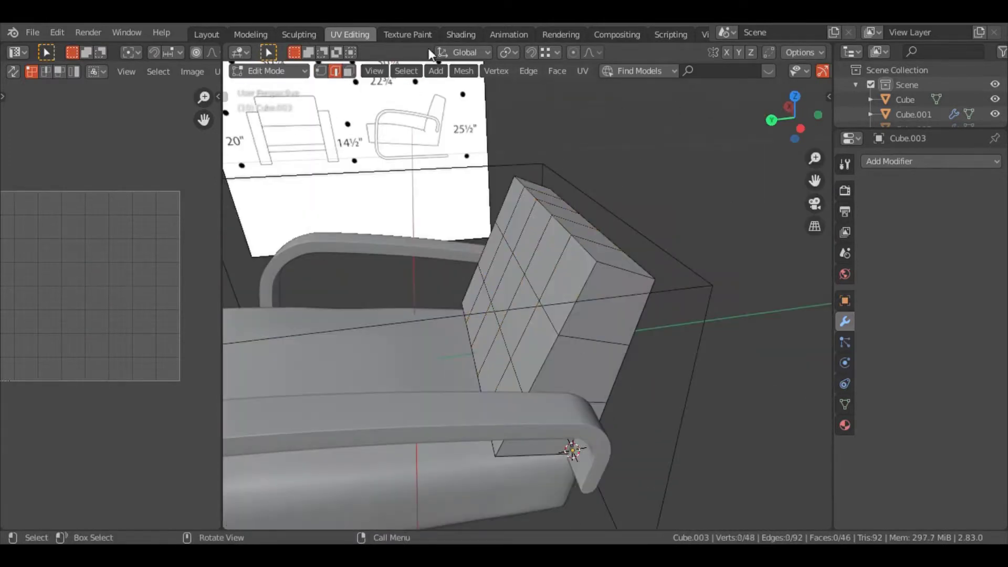
Subdivide the backrest block and begin a Ctrl+R loop cut on it.
click(512, 85)
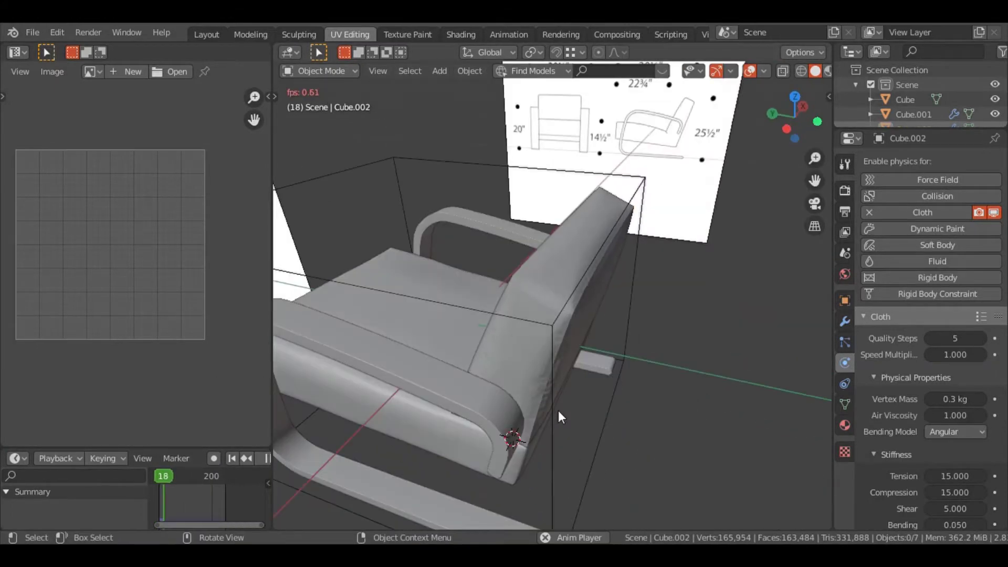
drag(558, 411, 418, 324)
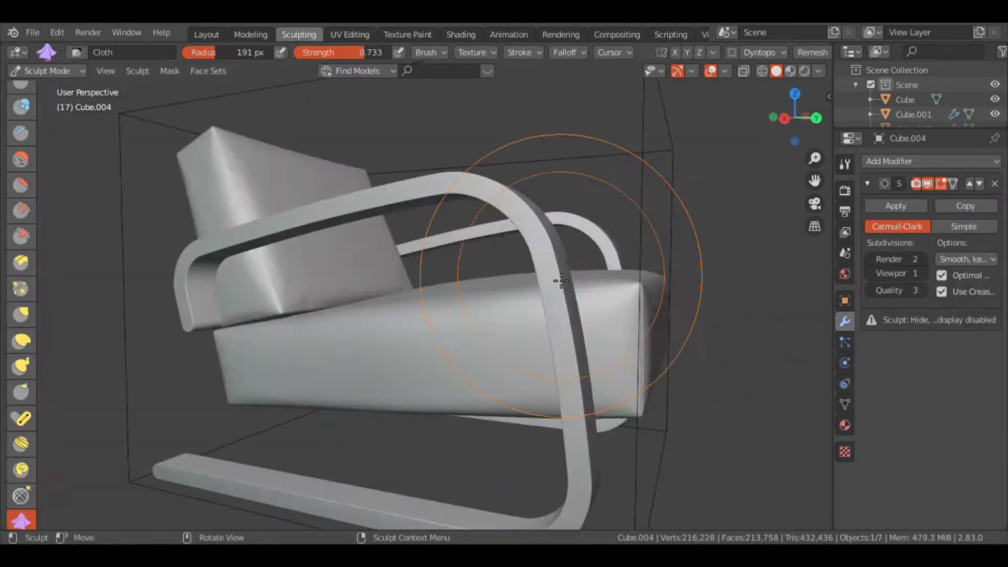
drag(394, 269, 330, 310)
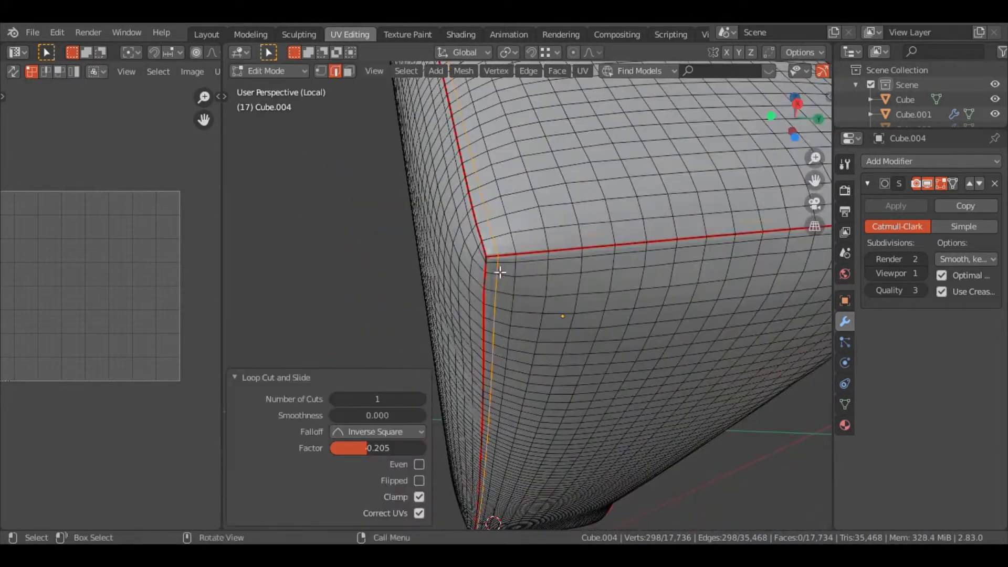
drag(500, 296, 508, 161)
key(ctrl+r)
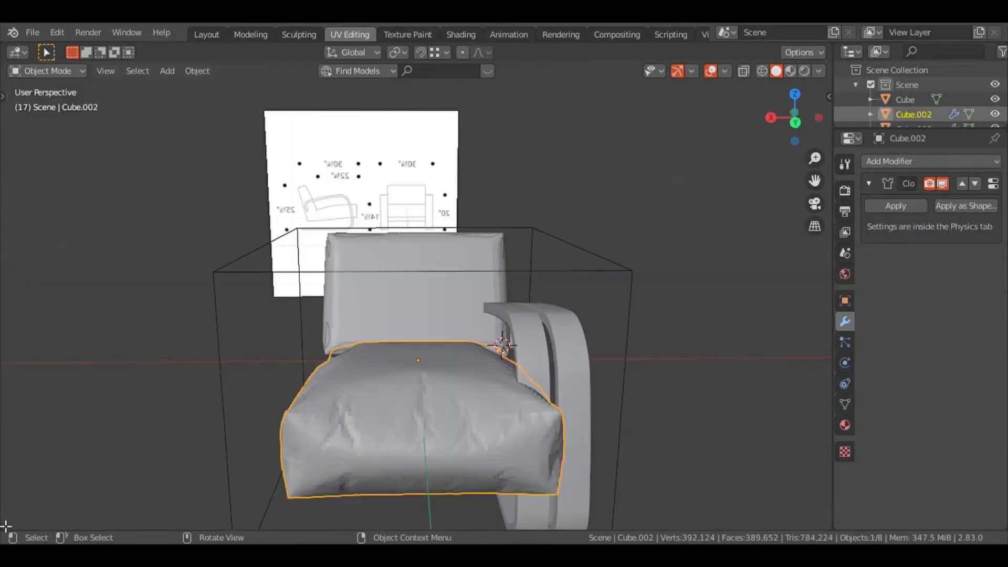
Play the cloth simulation from the start, stop it, and inspect the seat cushion.
click(185, 464)
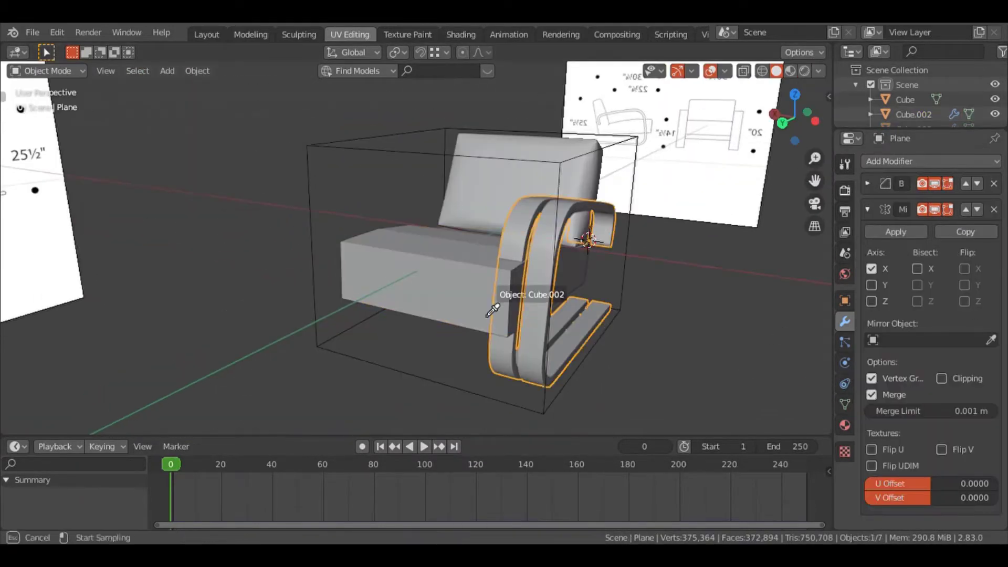
drag(305, 299, 201, 459)
key(space)
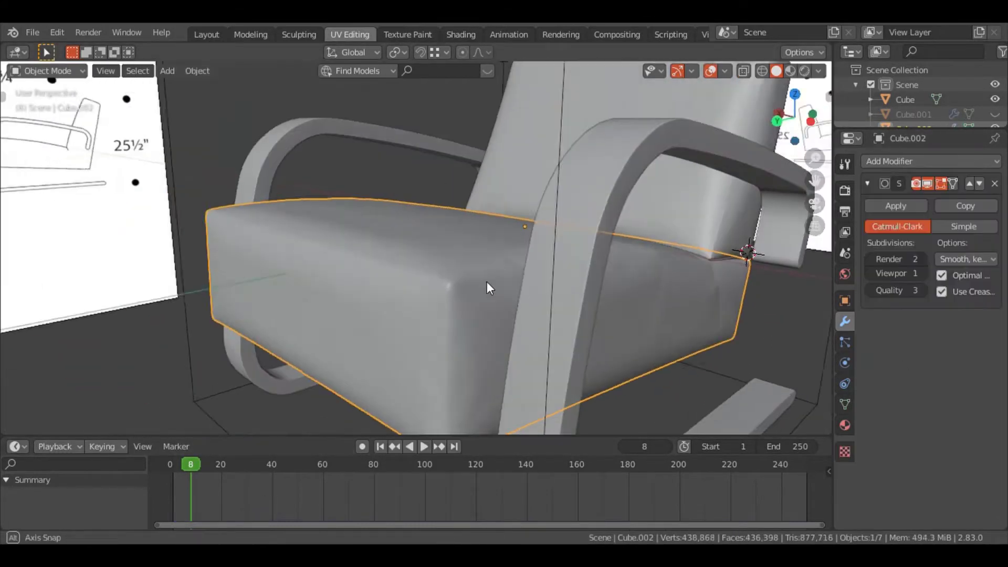
drag(515, 319, 433, 357)
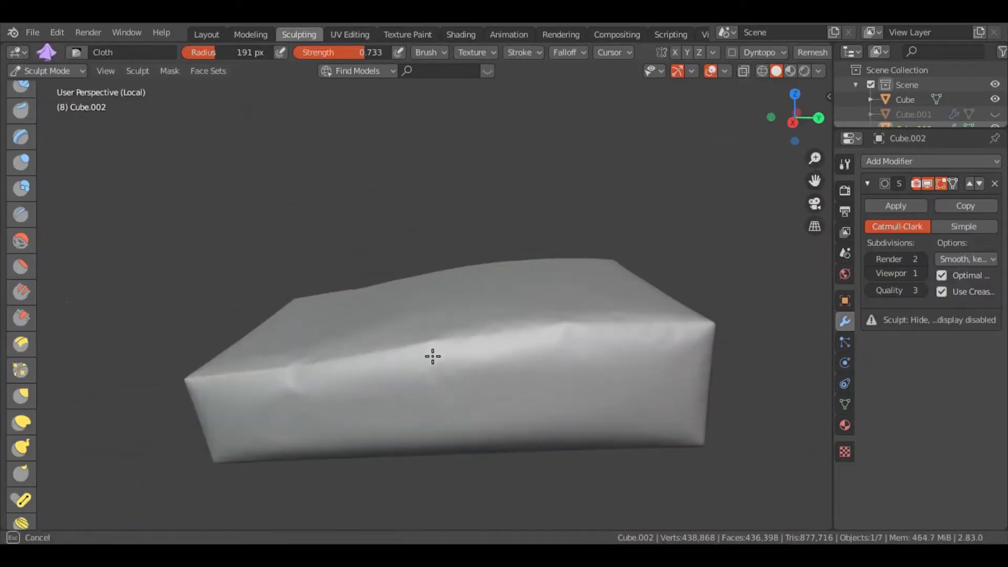
drag(525, 313, 328, 334)
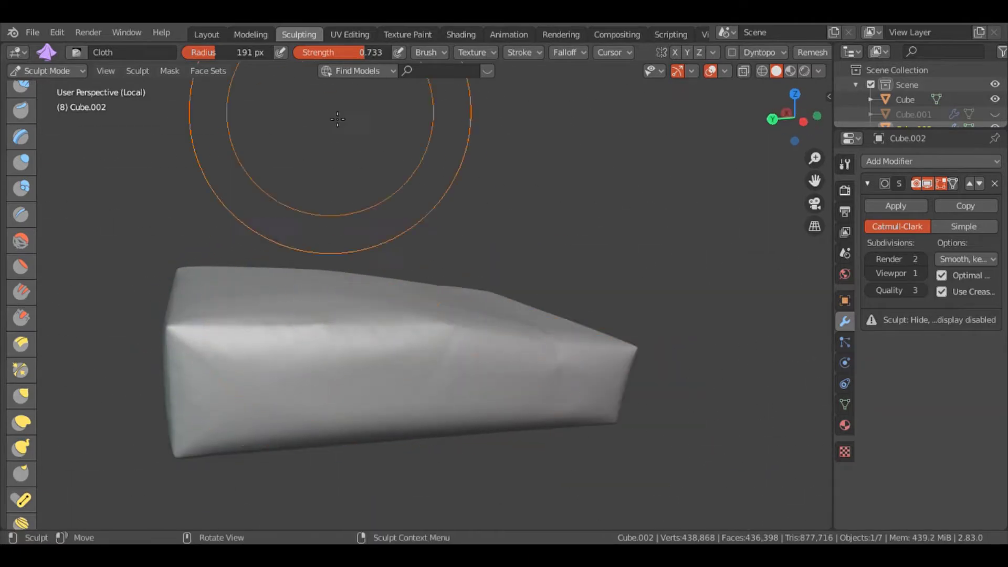
drag(428, 307, 595, 496)
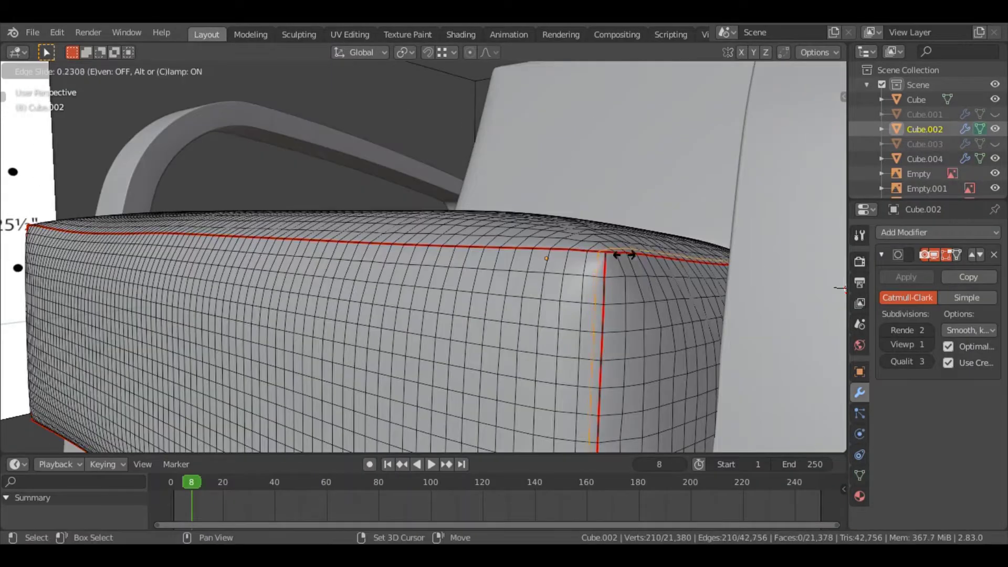
Slide edge loops close to the seat cushion's edges and show subdivision in the viewport.
click(624, 255)
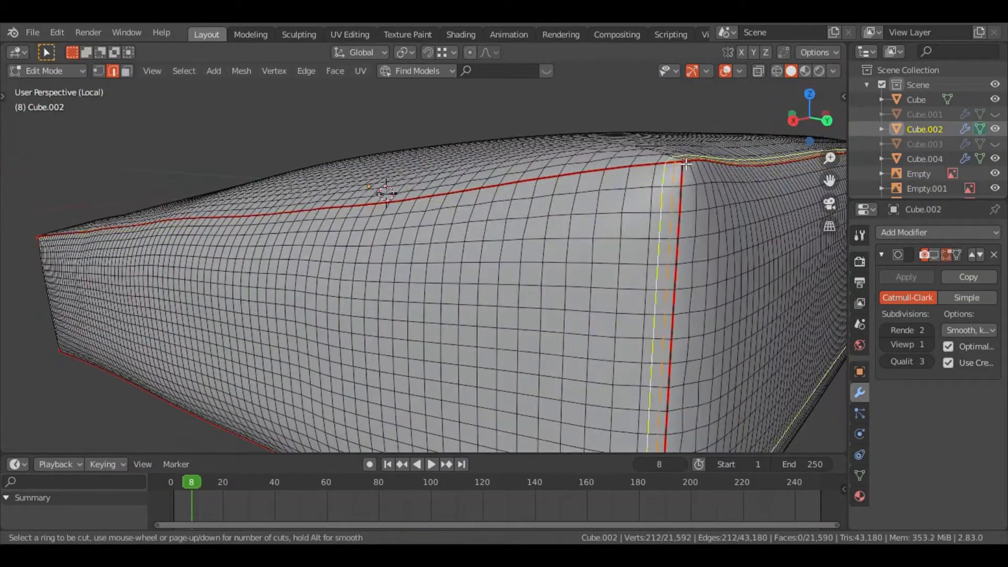
drag(691, 254, 619, 226)
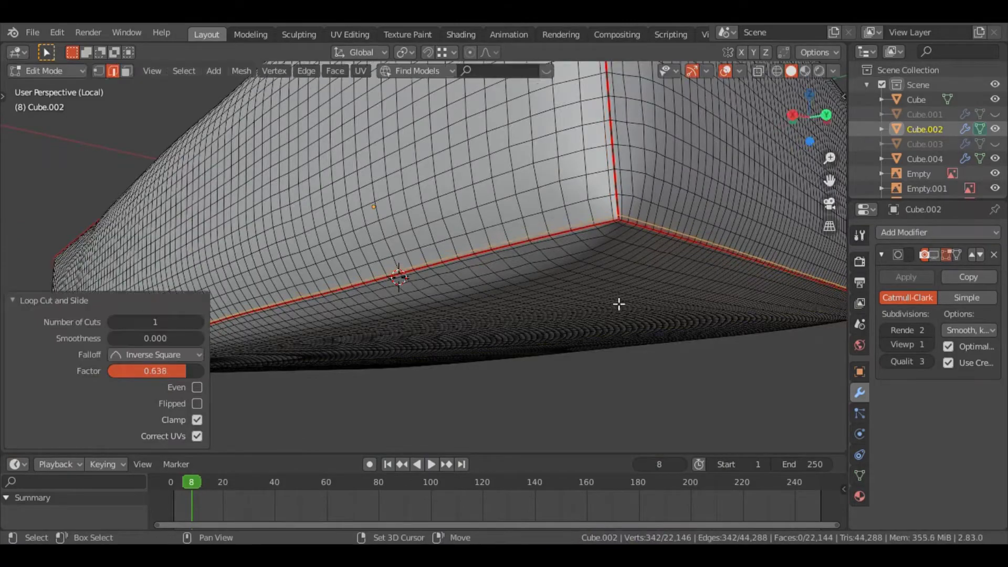
drag(619, 303, 641, 315)
click(354, 229)
key(Tab)
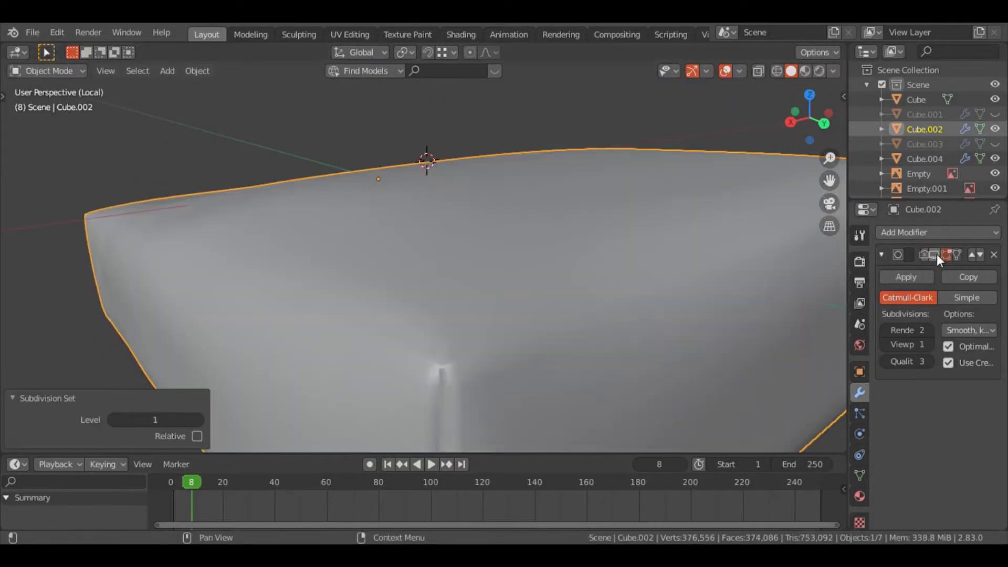
click(933, 255)
scroll(down, 3)
drag(569, 234, 500, 388)
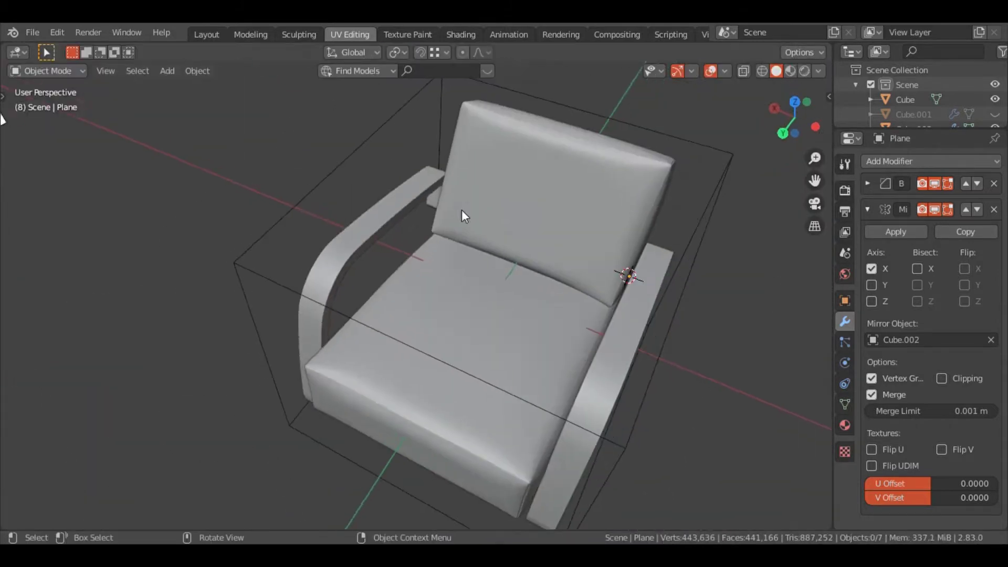
In the Shading workspace, inspect the FabricUpholsteryMossPlainWeave001_1K material's node group.
click(461, 35)
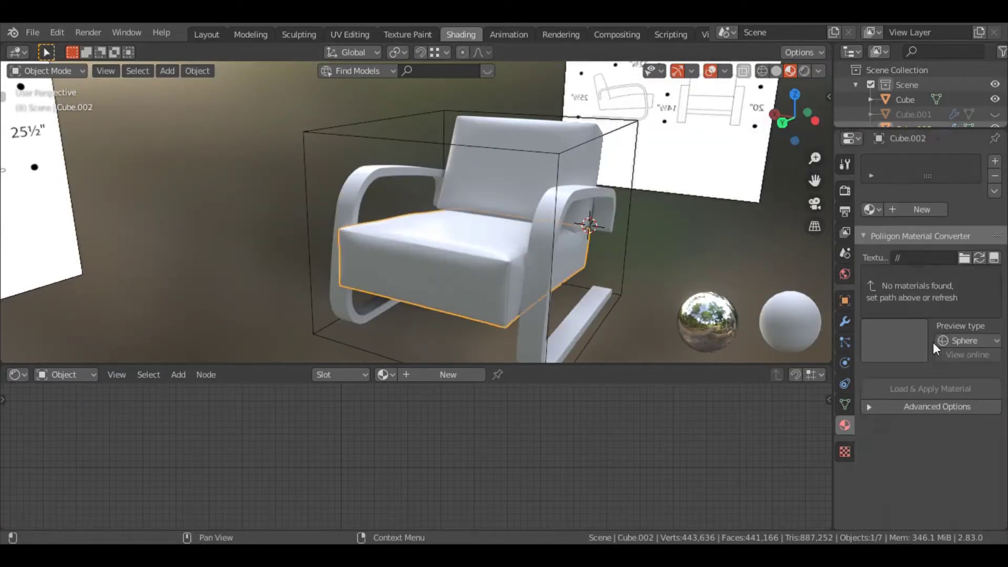
scroll(up, 3)
scroll(up, 3)
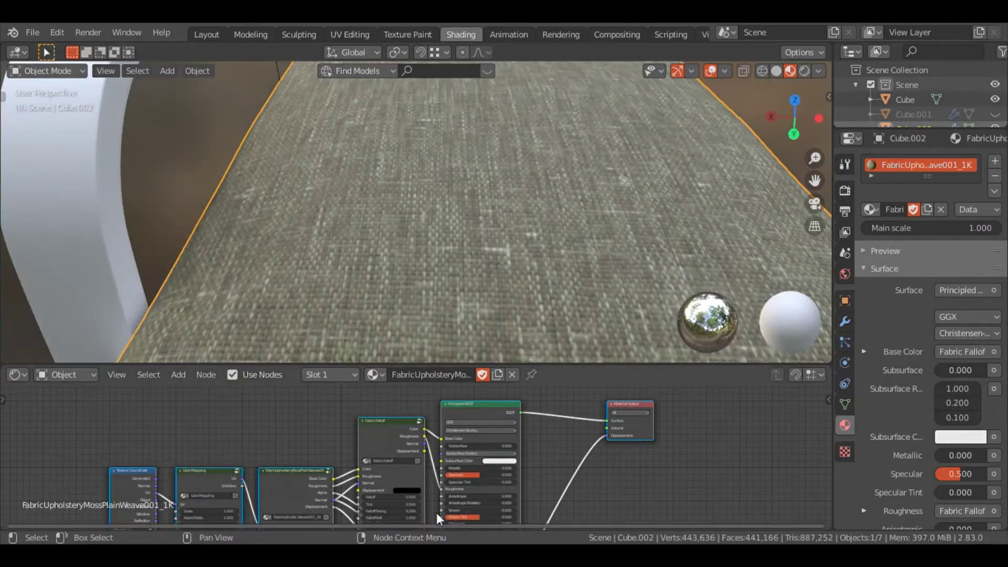
scroll(up, 3)
key(Tab)
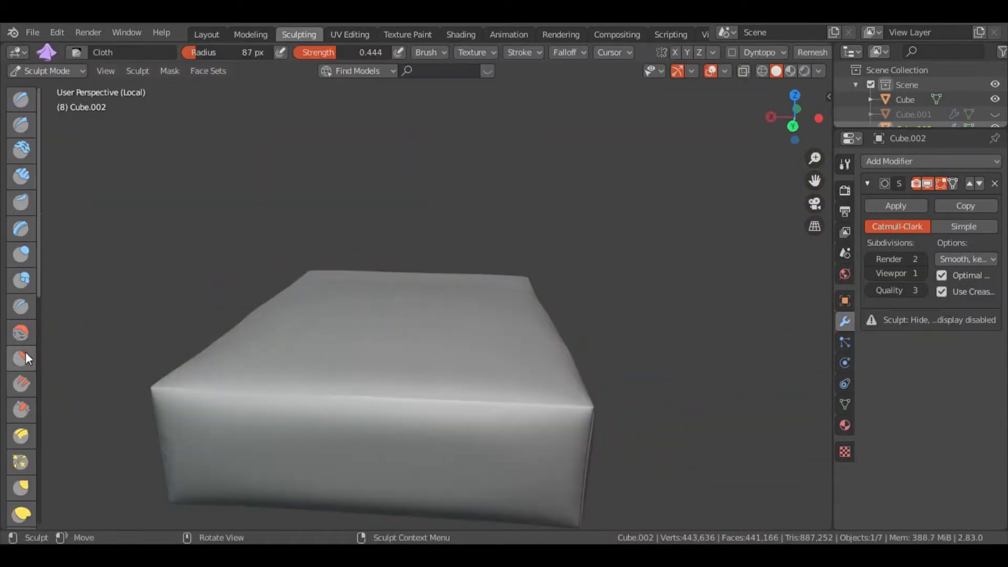
Mark seams on the seat cushion, unwrap it, and view the fabric texture.
drag(497, 406, 664, 307)
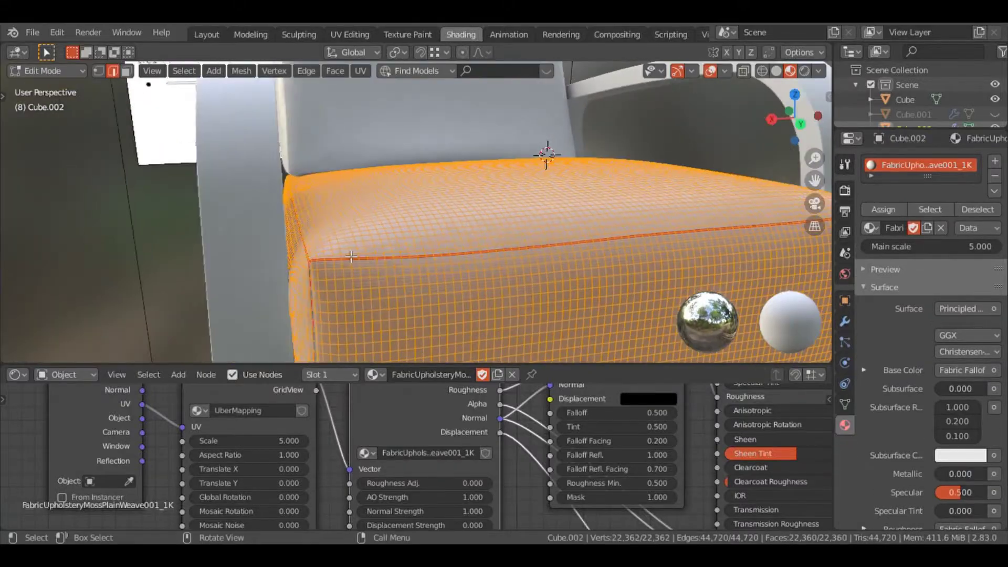
right_click(605, 388)
click(604, 387)
key(u)
click(629, 231)
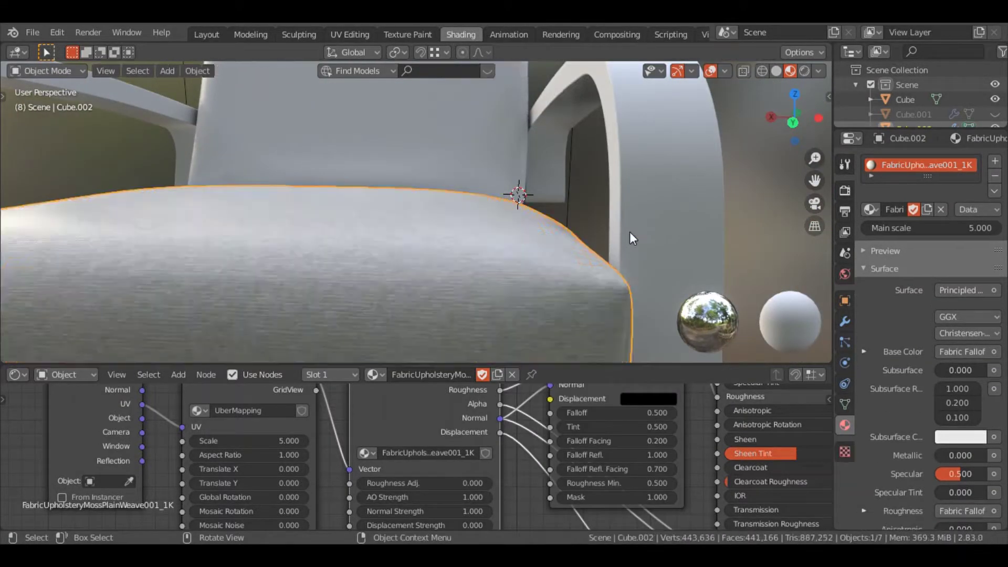
key(Tab)
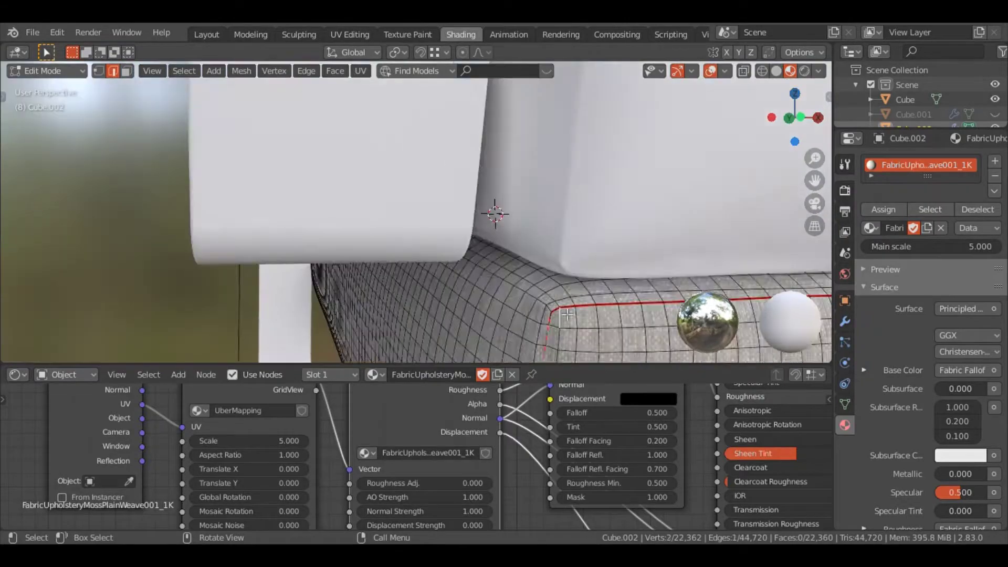
key(Tab)
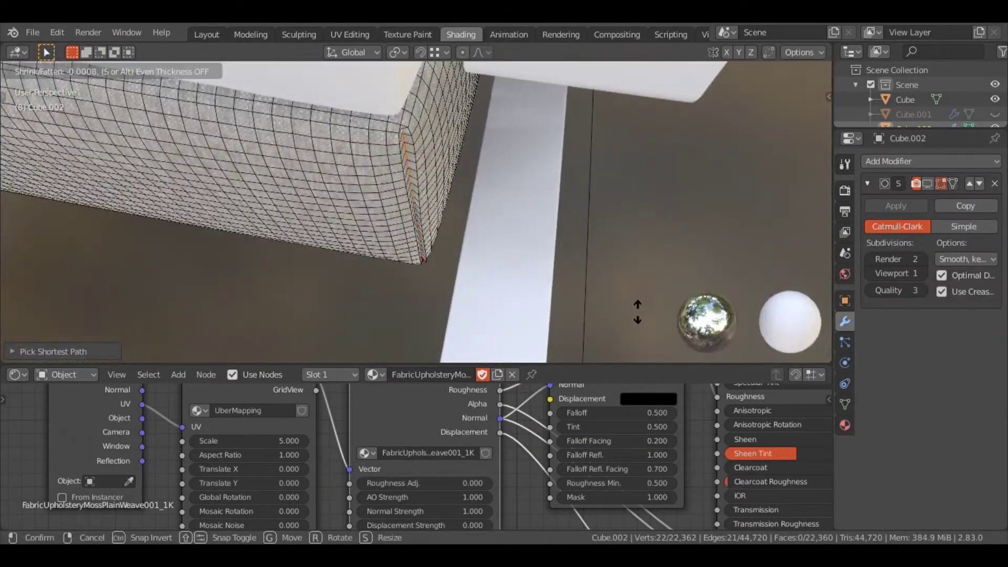
click(473, 201)
drag(473, 201, 608, 242)
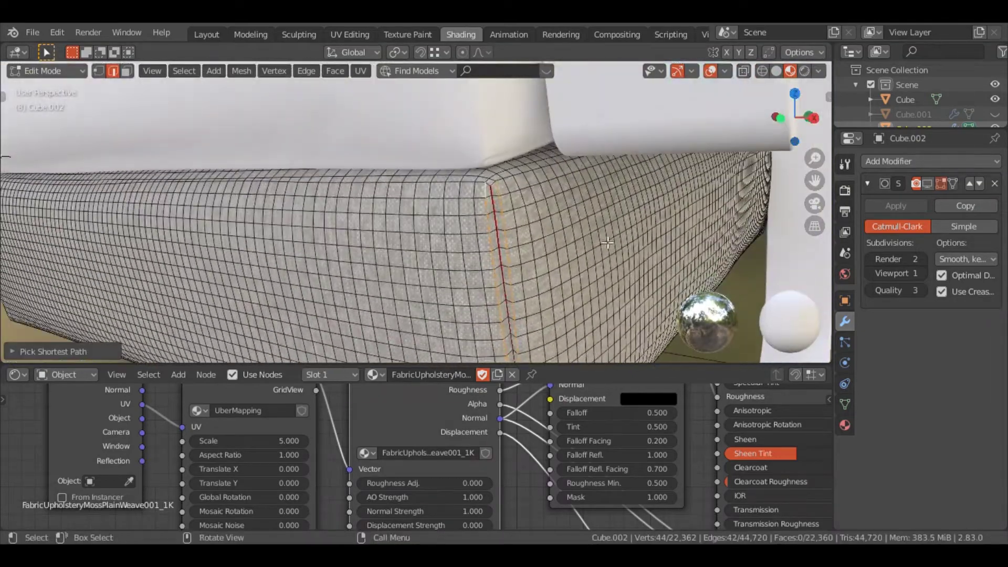
Orbit around the cushion and return it to Object Mode.
drag(523, 200, 551, 308)
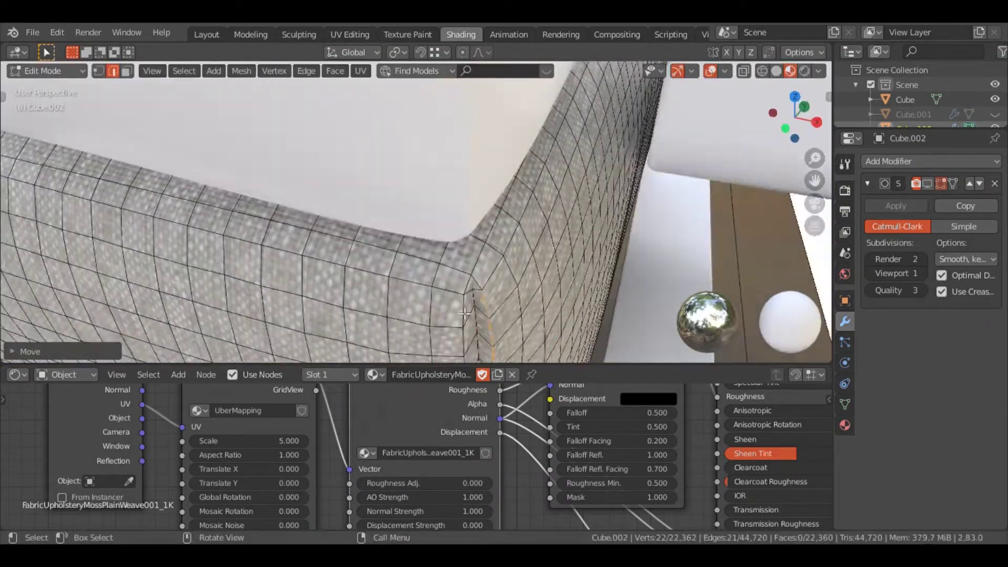
drag(464, 314, 581, 140)
key(Tab)
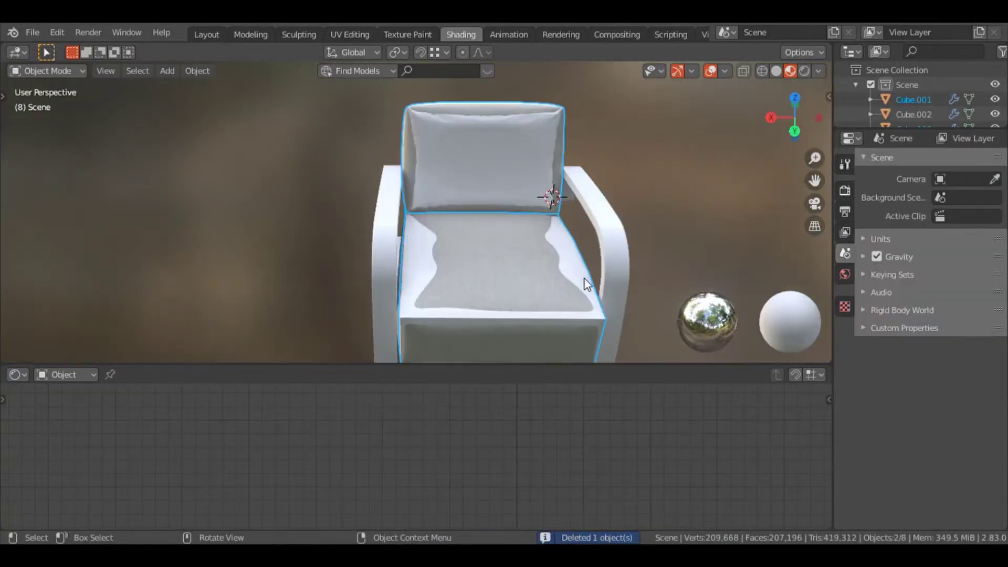
Widen the properties panel and orbit the view around the chair.
drag(744, 165, 819, 166)
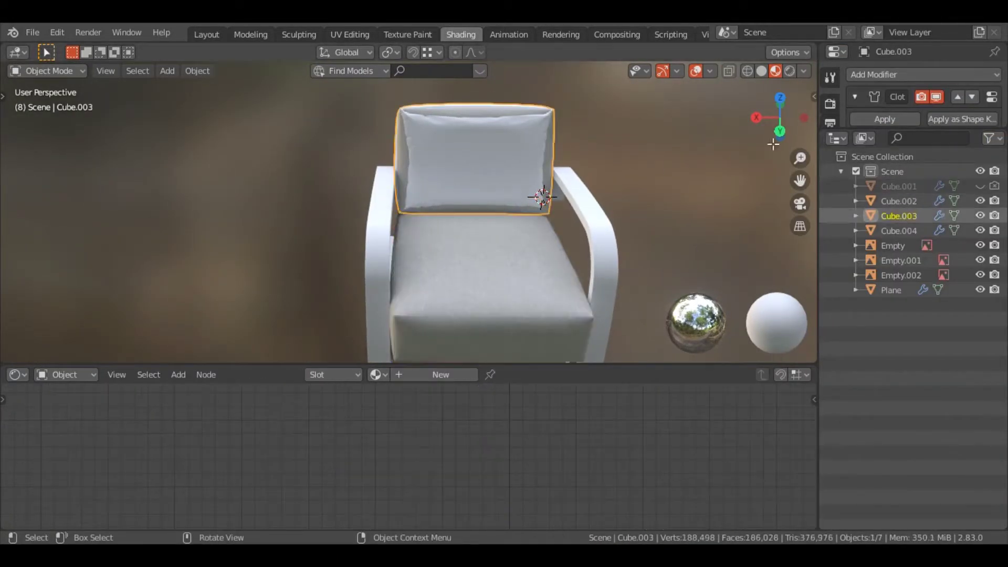
drag(448, 163, 595, 206)
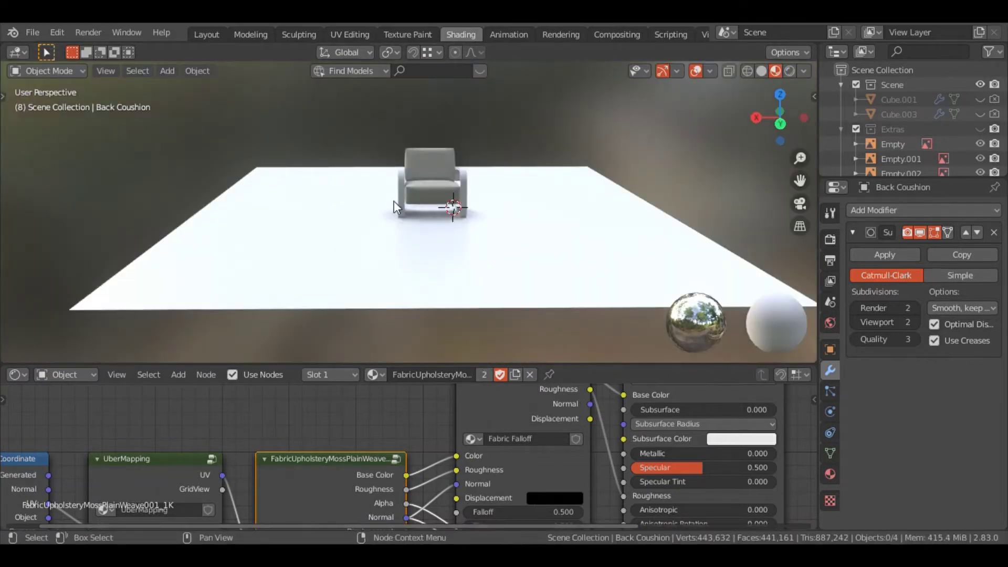
Select the chair arms and frame them up close in the 3D view.
click(462, 194)
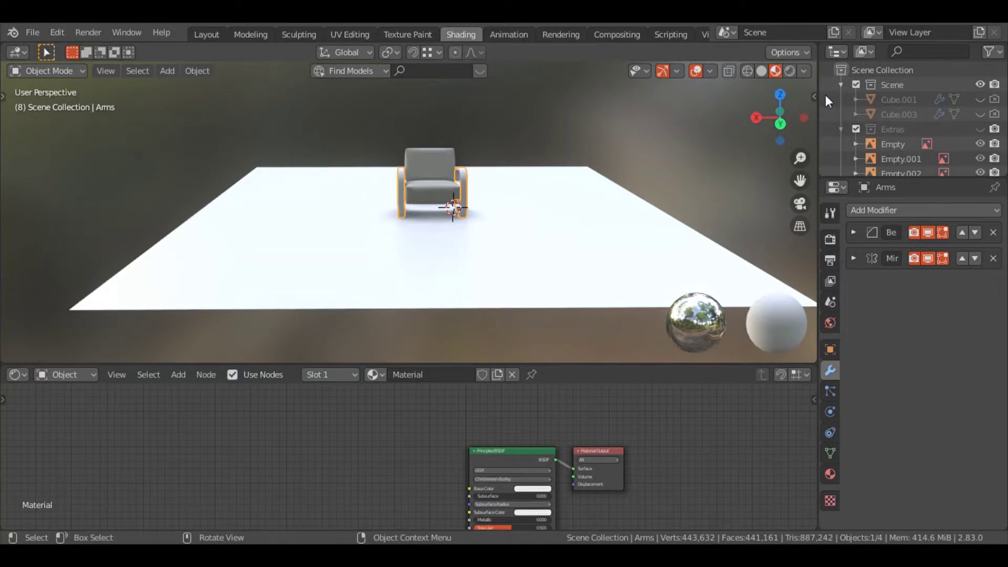
scroll(up, 3)
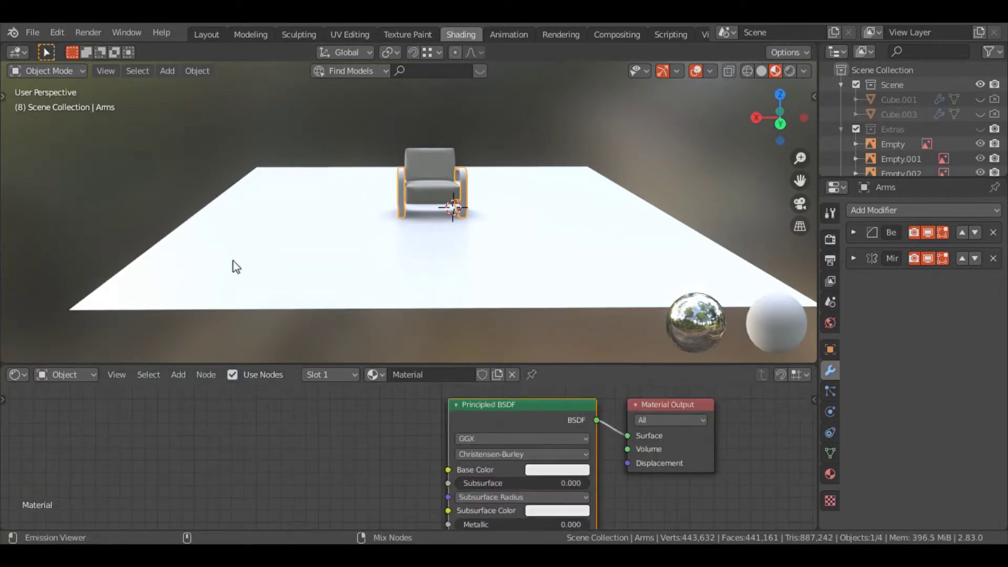
key(KP_Decimal)
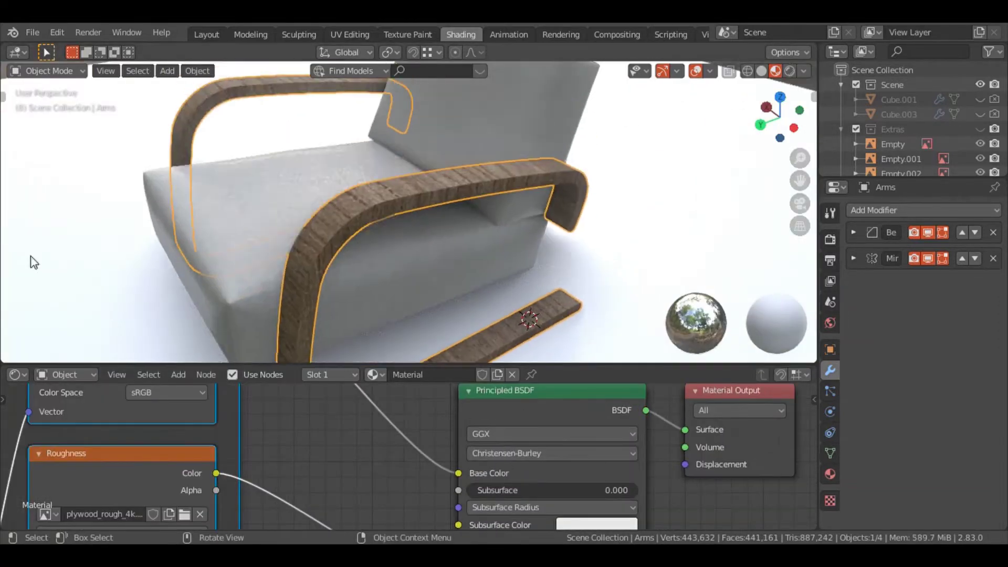
Split off a new area beside the 3D view and make it an Image Editor.
click(17, 52)
click(46, 155)
drag(578, 220, 549, 202)
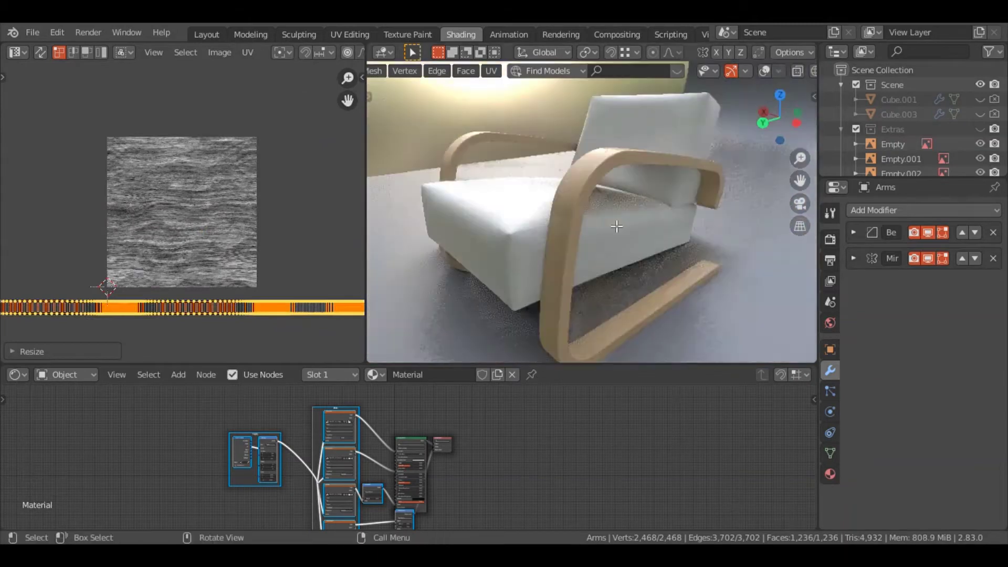
Set the cushion fabric's Saturation to 0.0, then view the chair through the scene camera.
drag(616, 226, 521, 141)
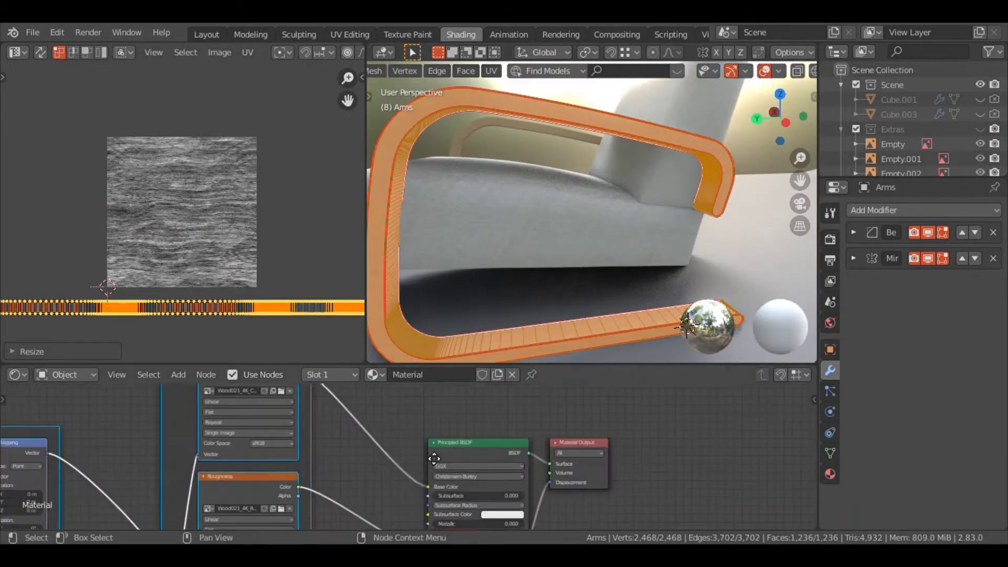
scroll(up, 3)
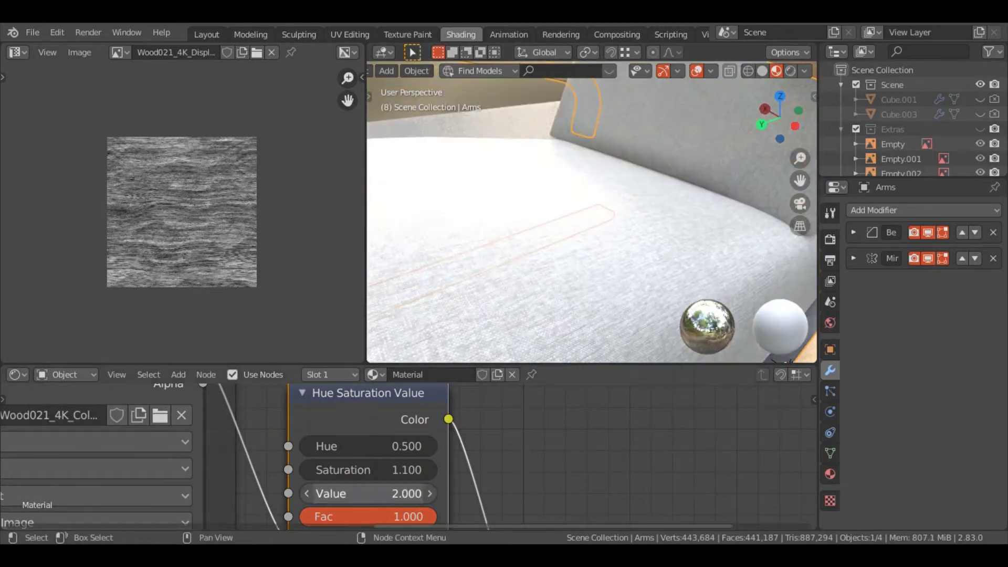
click(597, 467)
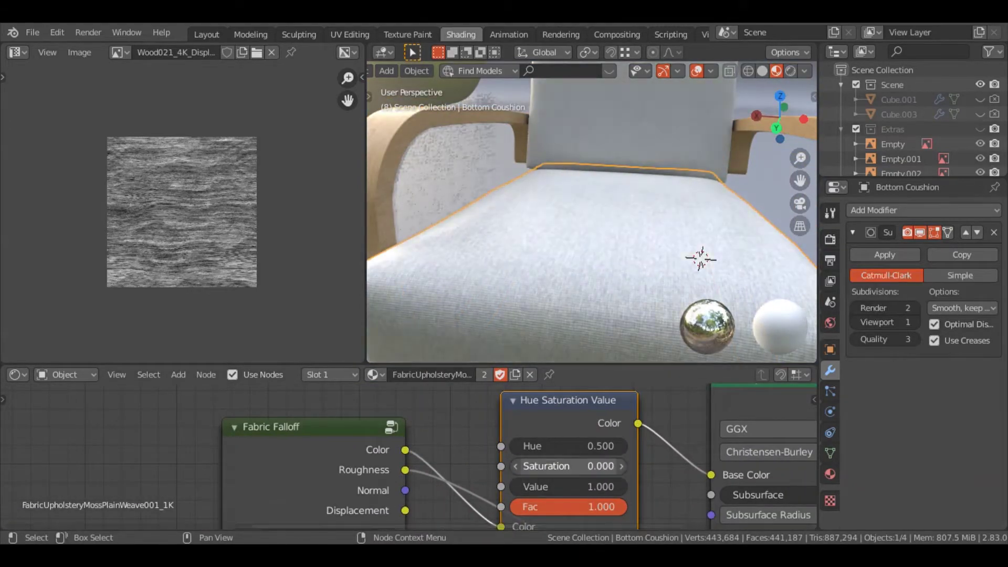
text(0.0)
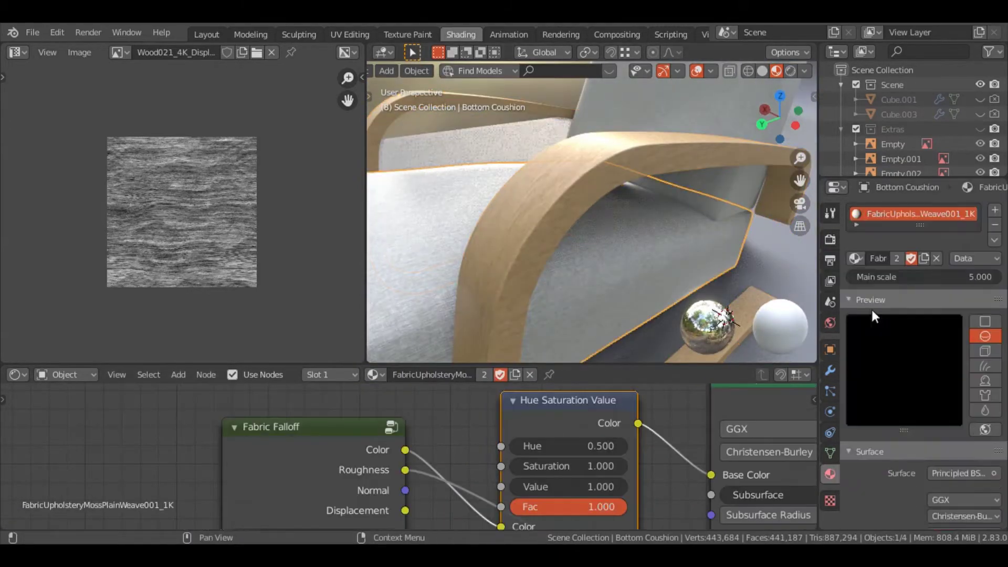
scroll(down, 3)
scroll(up, 3)
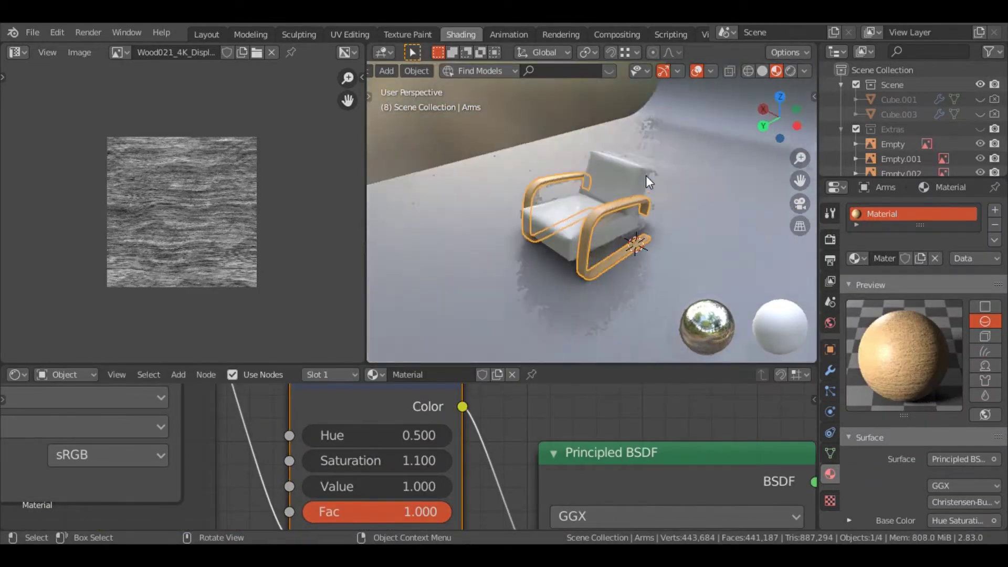
key(ctrl+alt+KP_0)
Rotate the camera and raise it along Z to frame the armchair.
key(r)
click(689, 241)
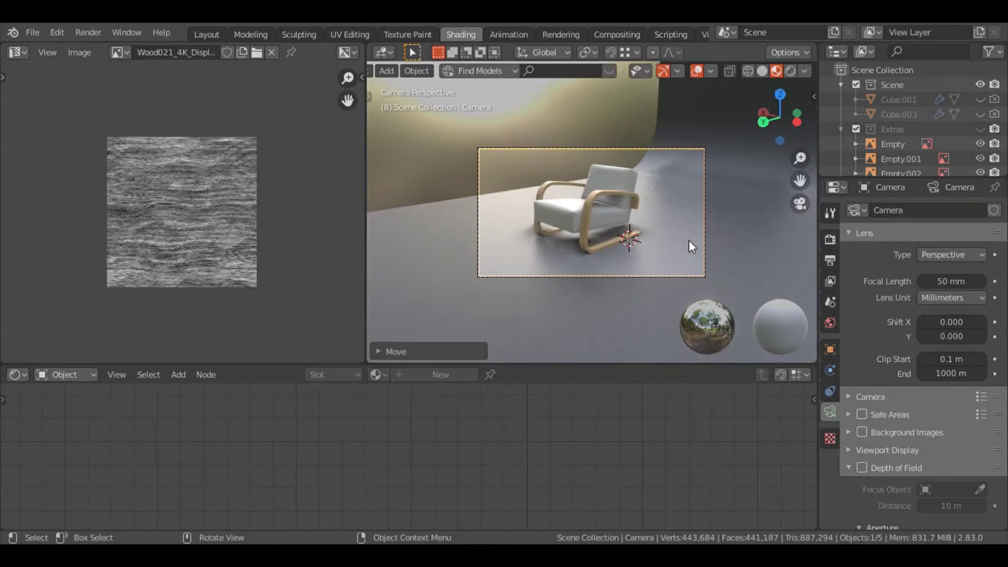
key(g)
key(z)
click(711, 209)
Inspect the bottom cushion and chair arms up close, then return to the camera view.
click(572, 216)
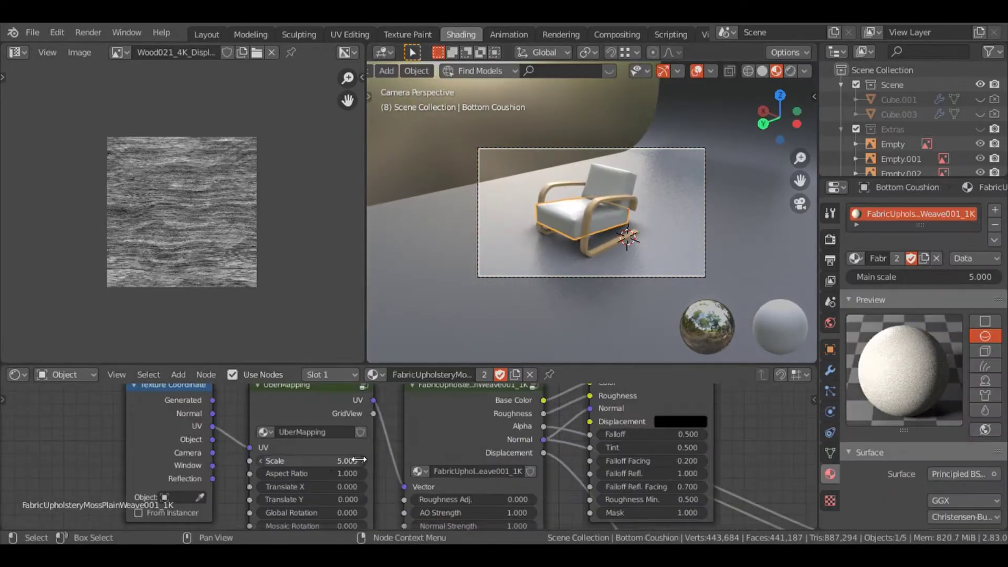
key(KP_Decimal)
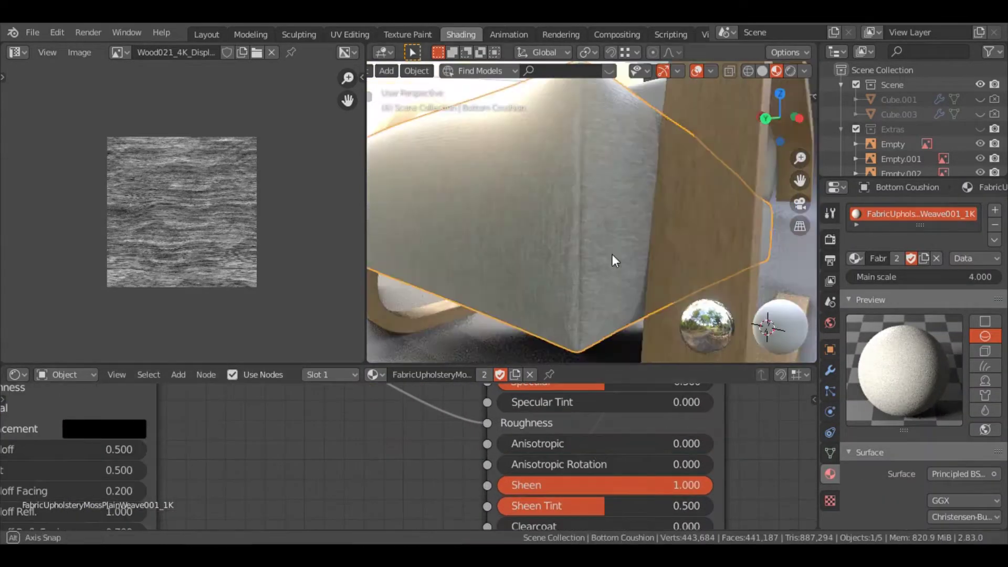
drag(563, 213, 803, 233)
click(677, 273)
key(KP_0)
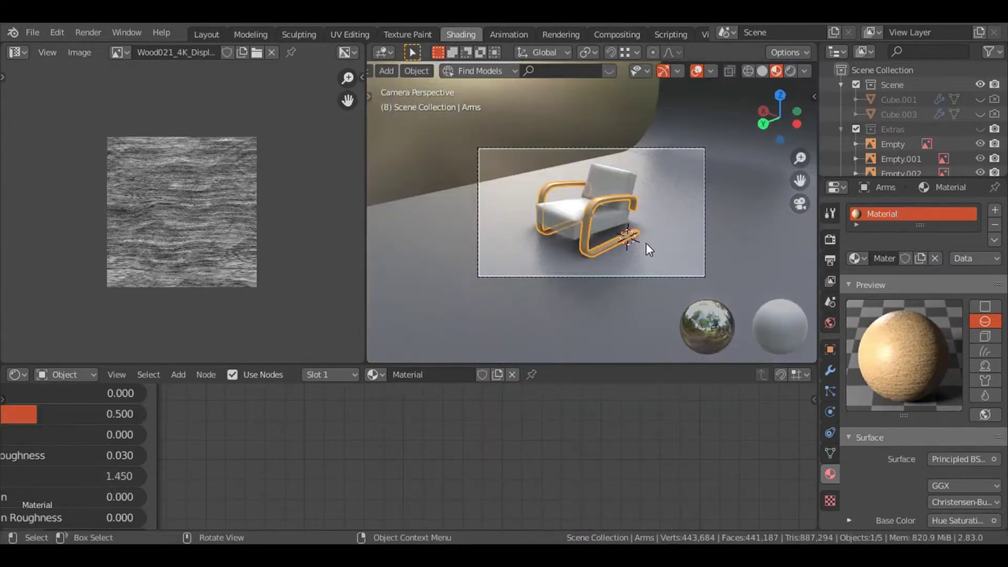
Add an empty as the camera pivot, select it with the camera, then select the arms.
click(711, 215)
key(g)
key(Escape)
key(shift+a)
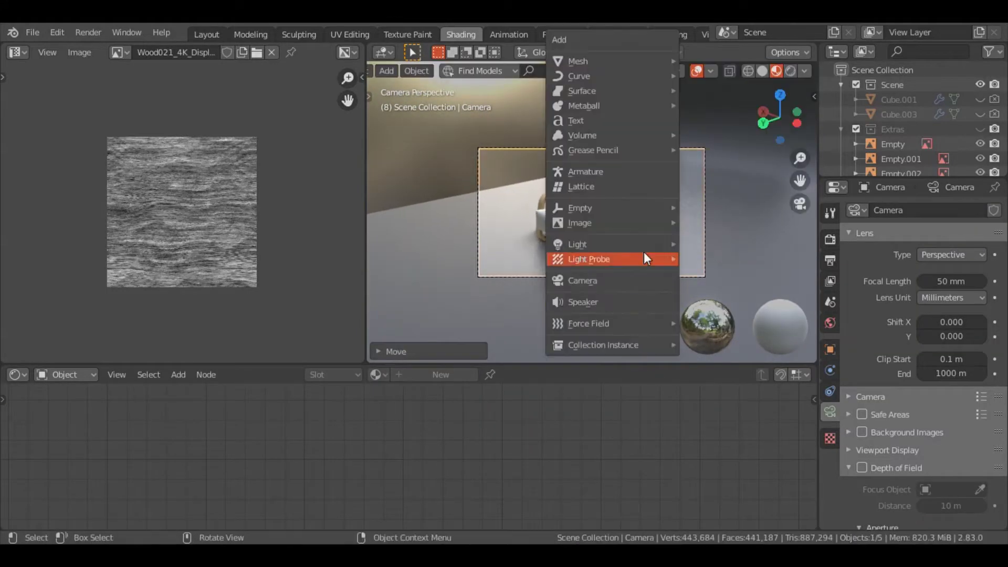
click(592, 213)
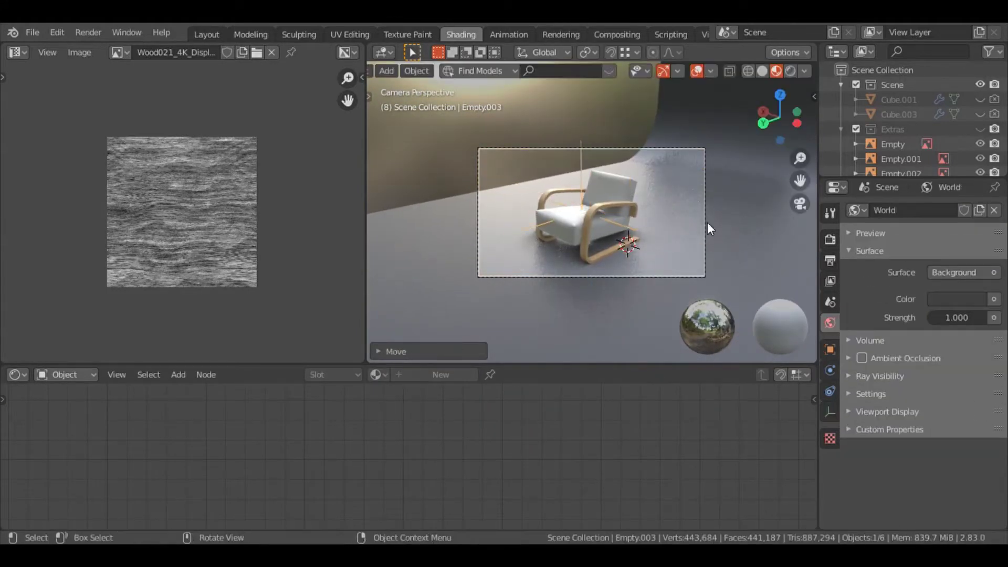
click(705, 230)
click(634, 229)
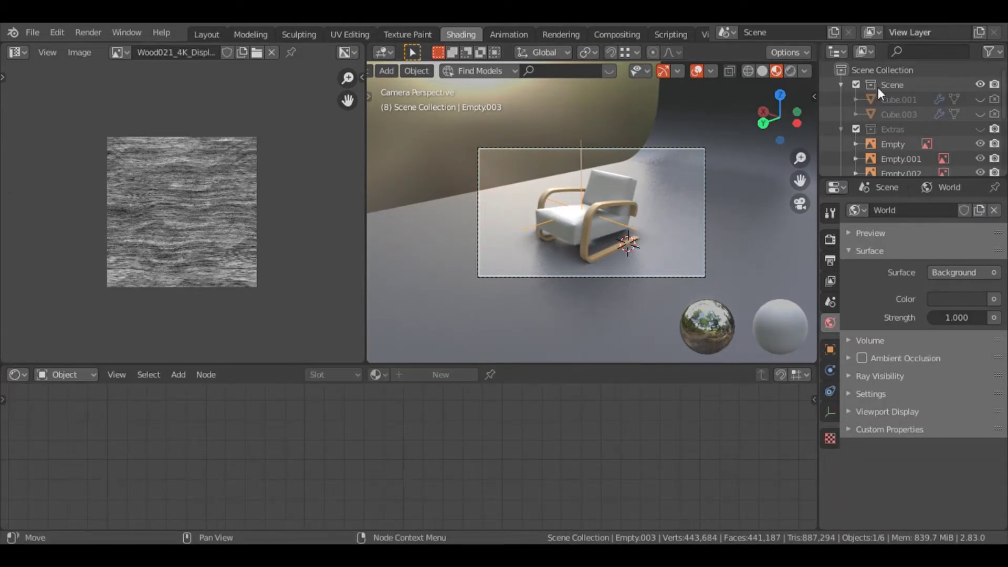
click(594, 252)
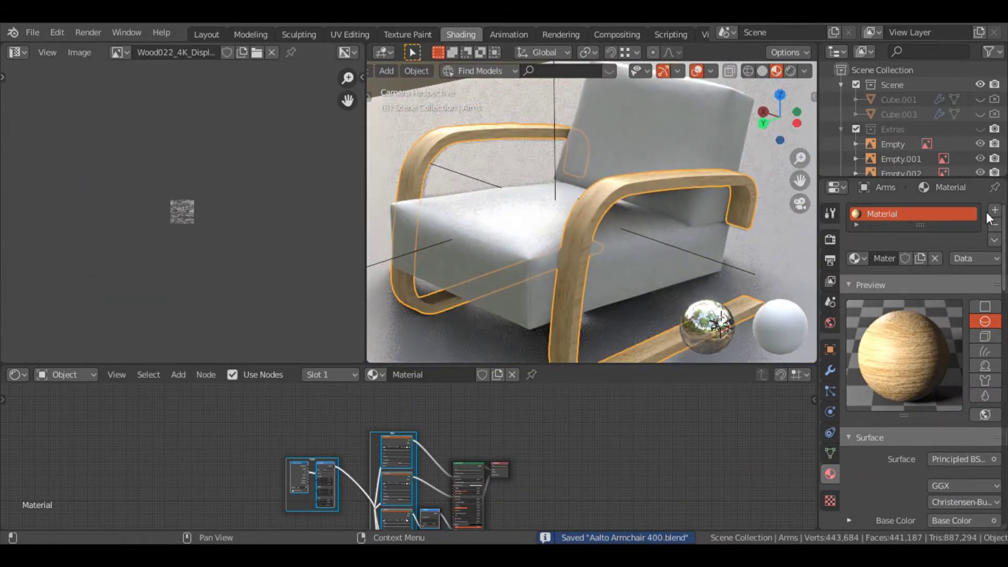
Give the arms a new material, Material.002, with its texture scale set to 5.
click(994, 211)
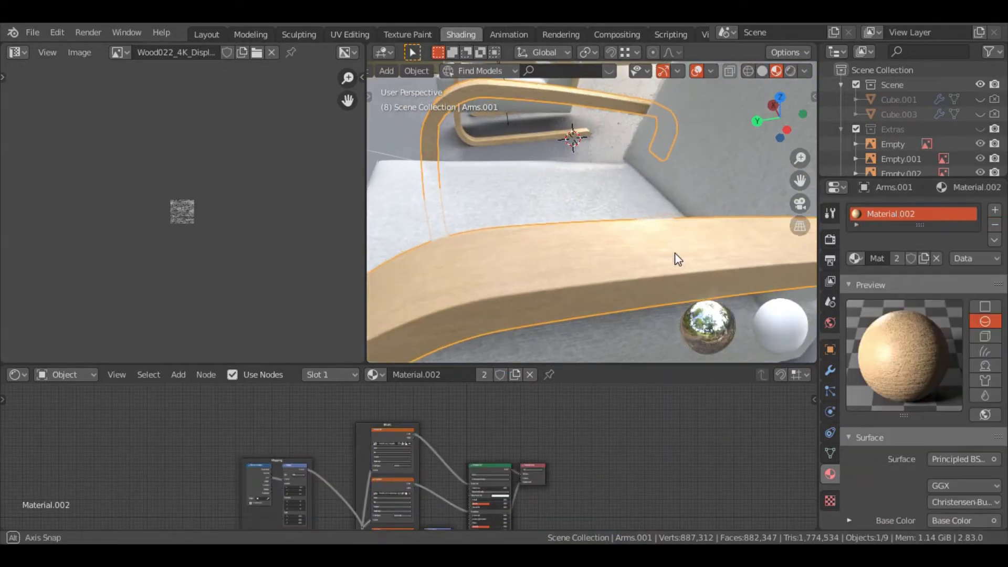
key(ctrl+space)
key(g)
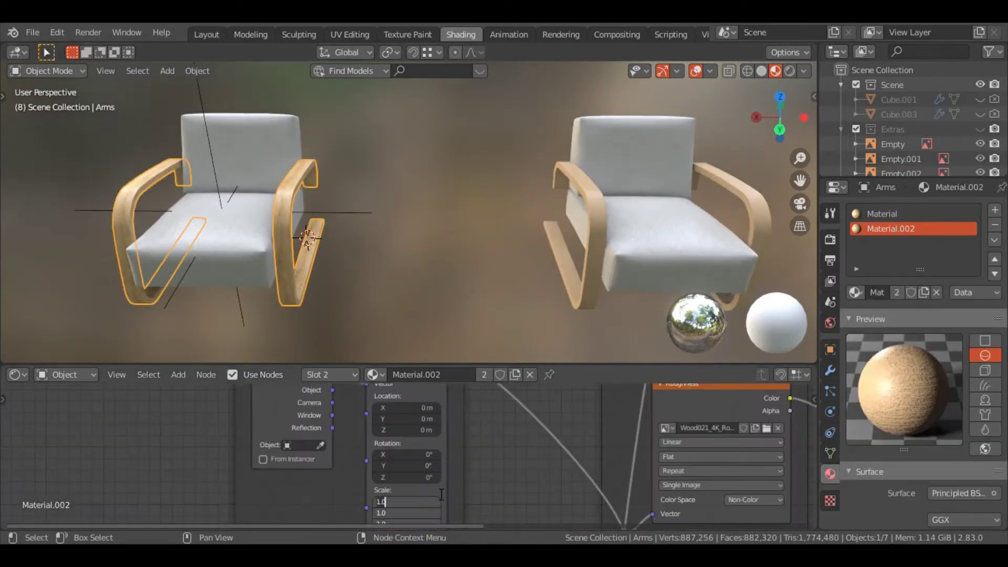
text(5)
key(Return)
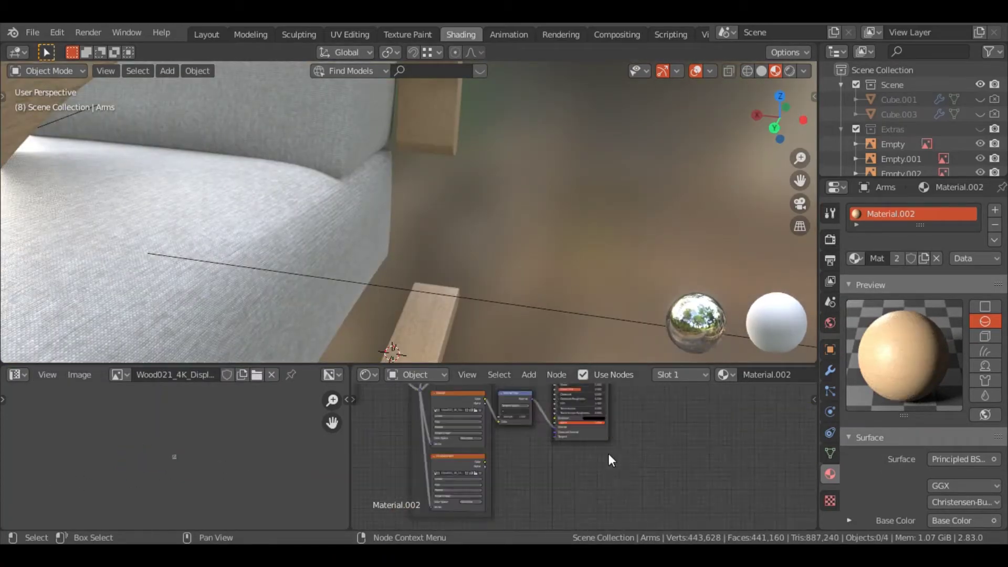
drag(474, 263, 615, 285)
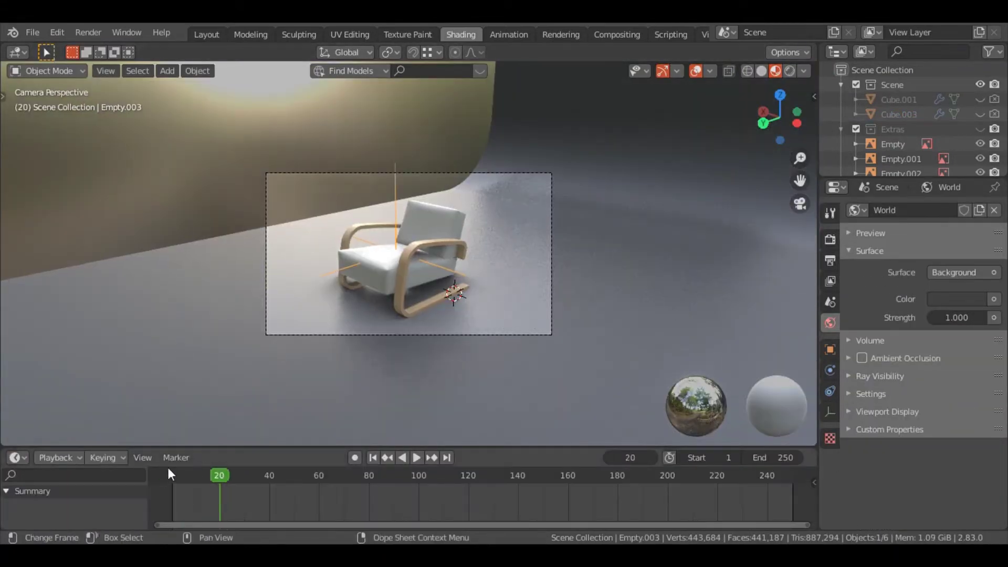
At frame 1, select the camera and clear its parent.
click(169, 474)
click(830, 349)
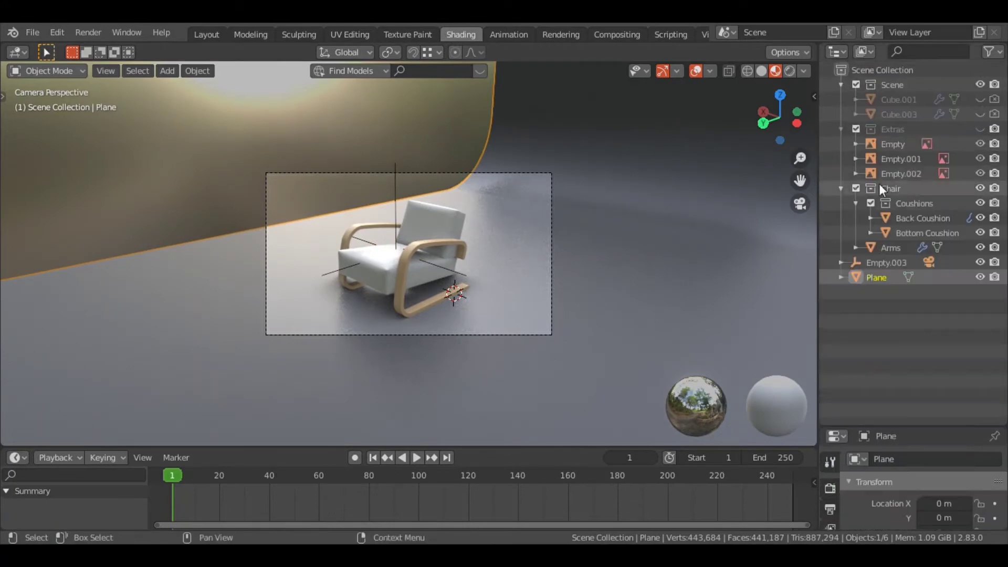
click(398, 172)
key(alt+p)
click(631, 244)
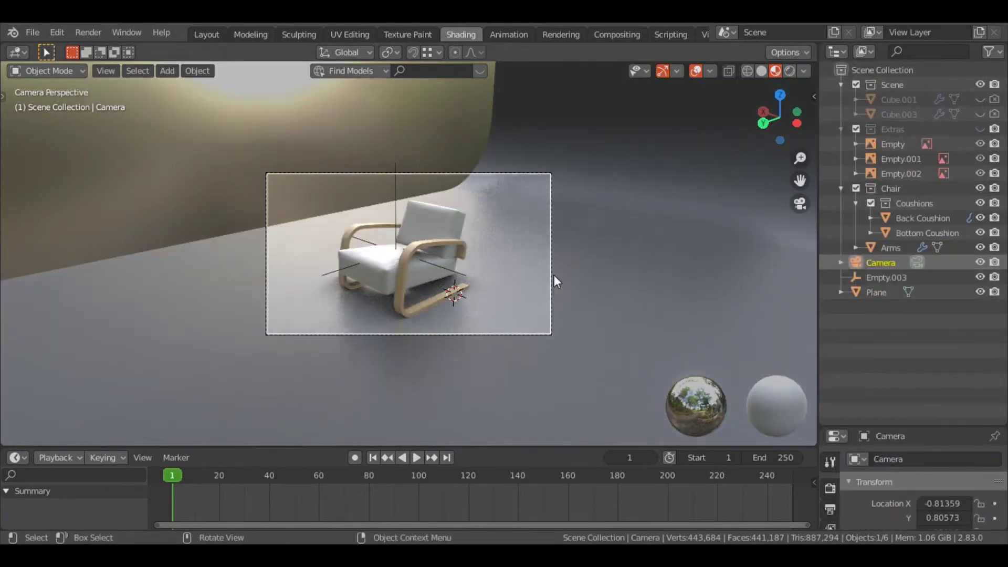
Reposition the camera: rotate it, raise it along Z and tilt it on X.
key(r)
click(558, 287)
key(ctrl+z)
drag(922, 428, 922, 181)
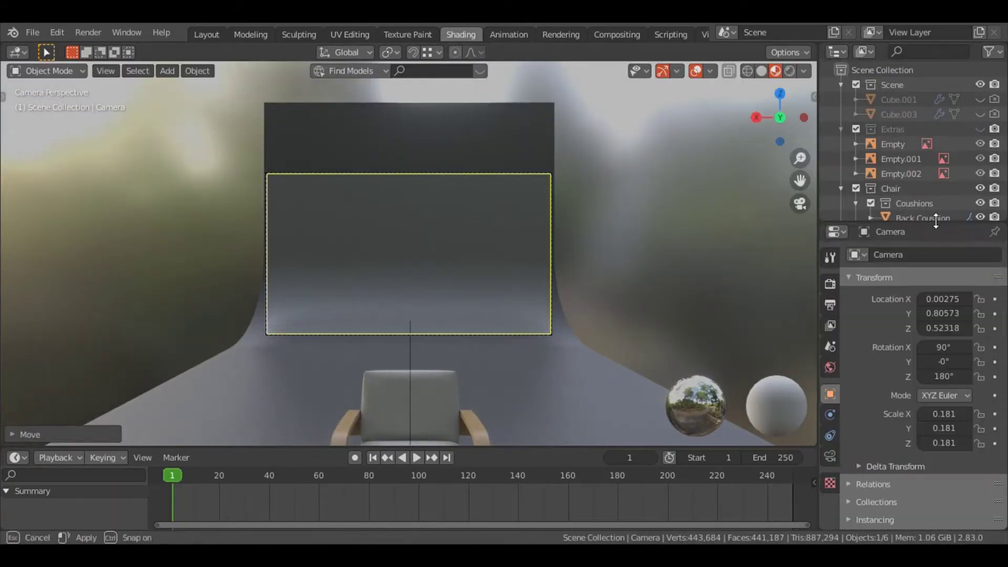
key(ctrl+z)
key(ctrl+shift+z)
key(ctrl+shift+z)
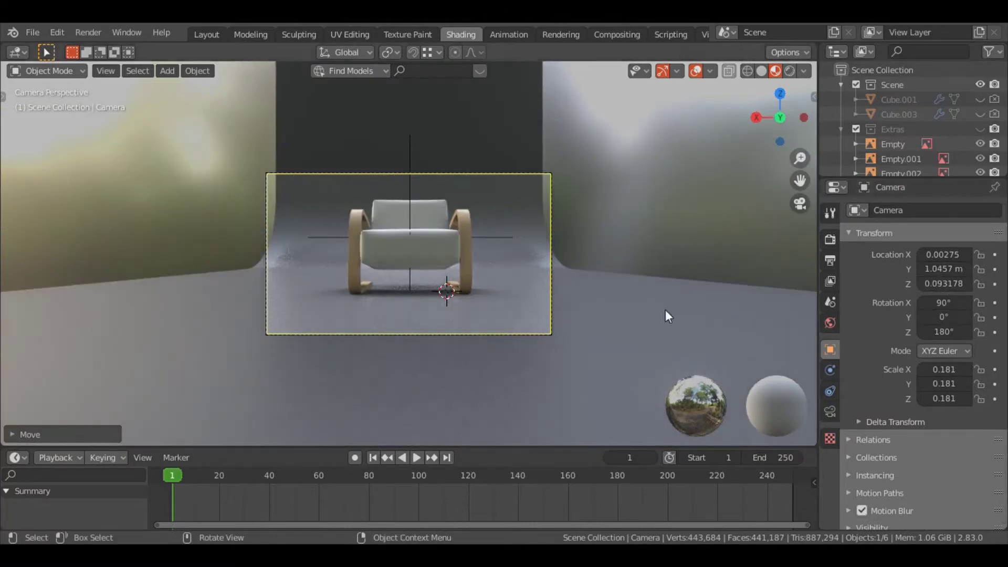
key(g)
key(z)
click(619, 317)
key(r)
key(x)
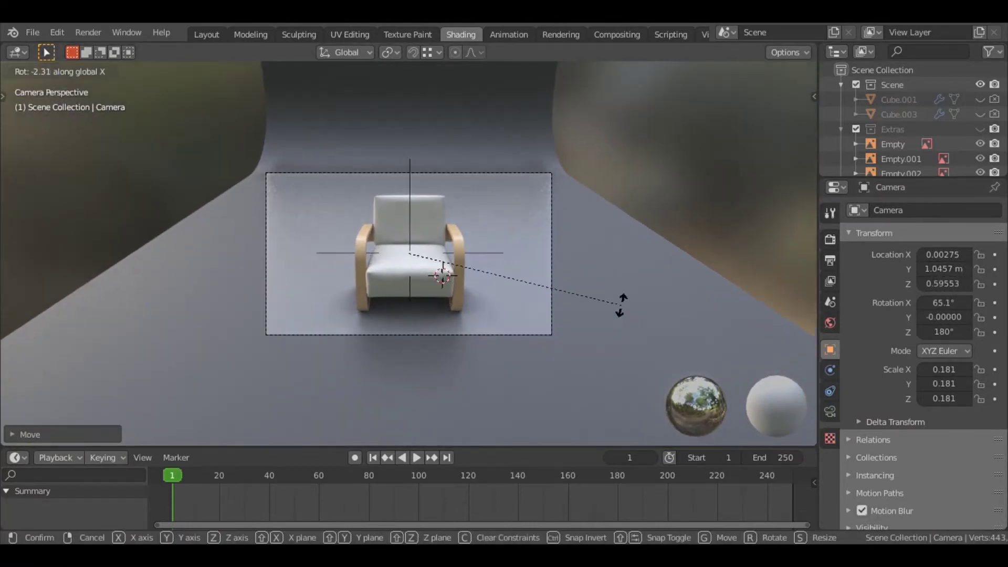
Turn Empty.003 43.4° on Z, tilt and raise it, and keyframe it at frame 1.
key(r)
key(z)
click(79, 365)
key(g)
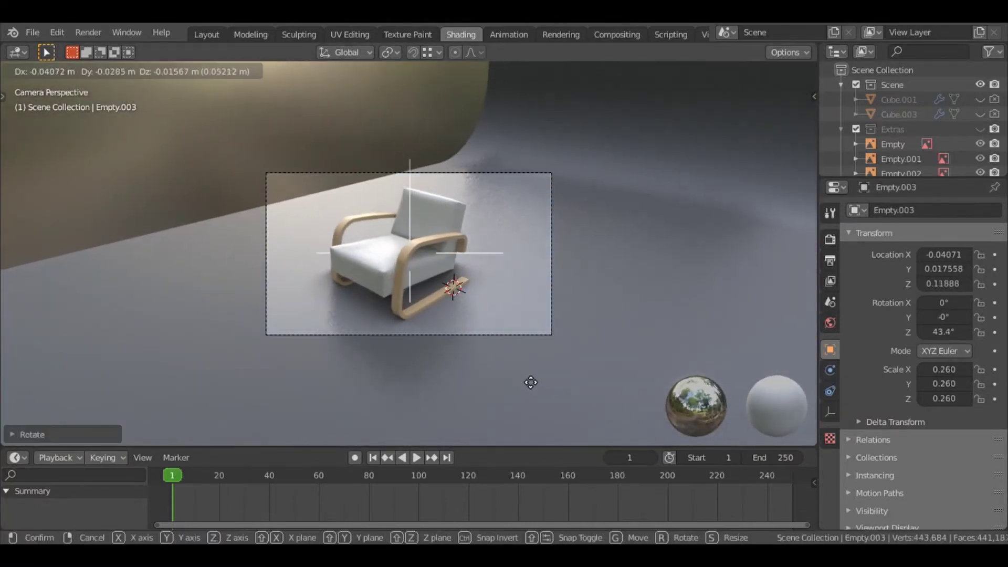
key(r)
key(x)
key(g)
key(z)
click(525, 346)
key(i)
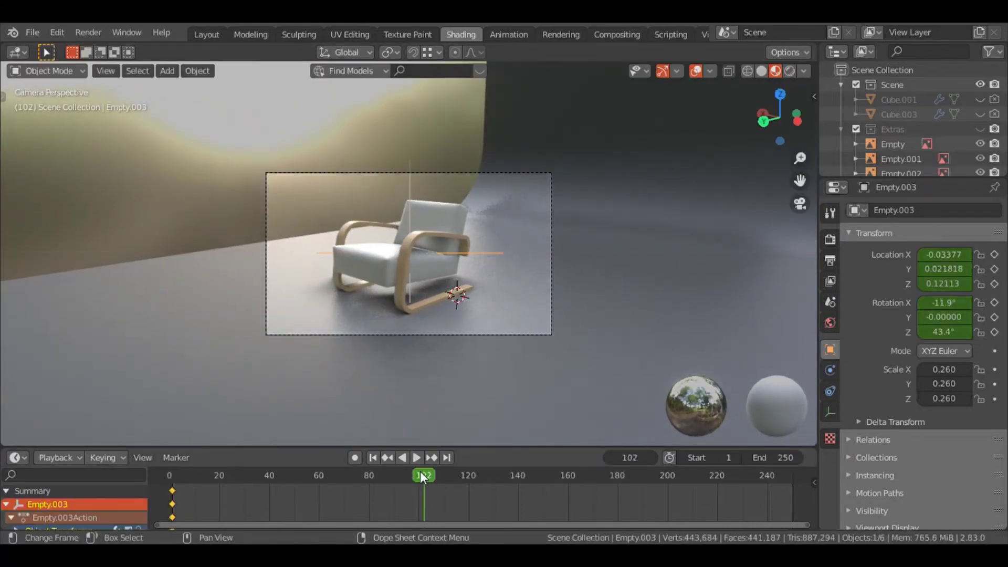
Clear the pivot's transforms, tilt it slightly for a front view, and keyframe it near frame 60.
key(alt+r)
key(alt+g)
key(g)
key(z)
click(512, 315)
key(r)
key(x)
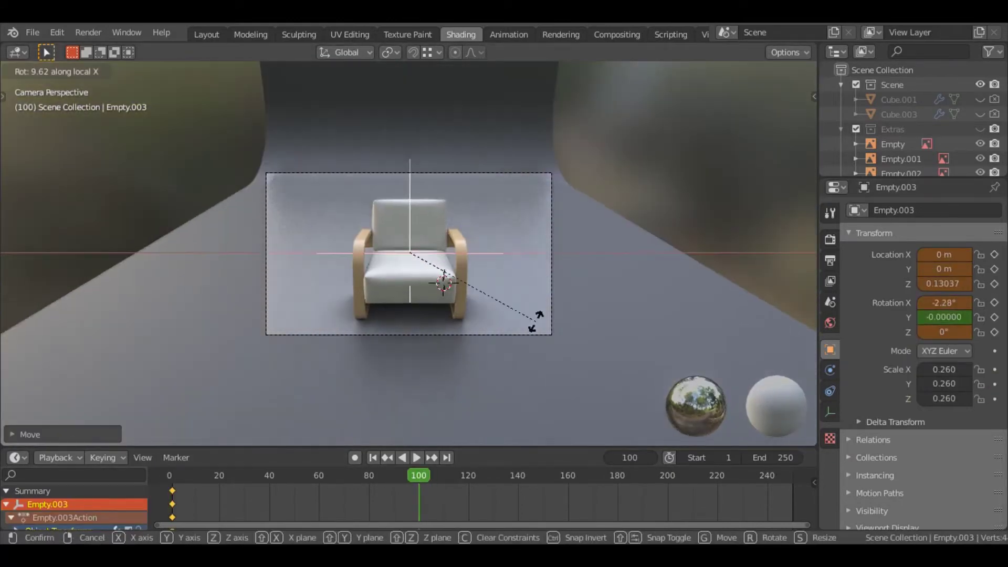
click(538, 331)
key(g)
key(z)
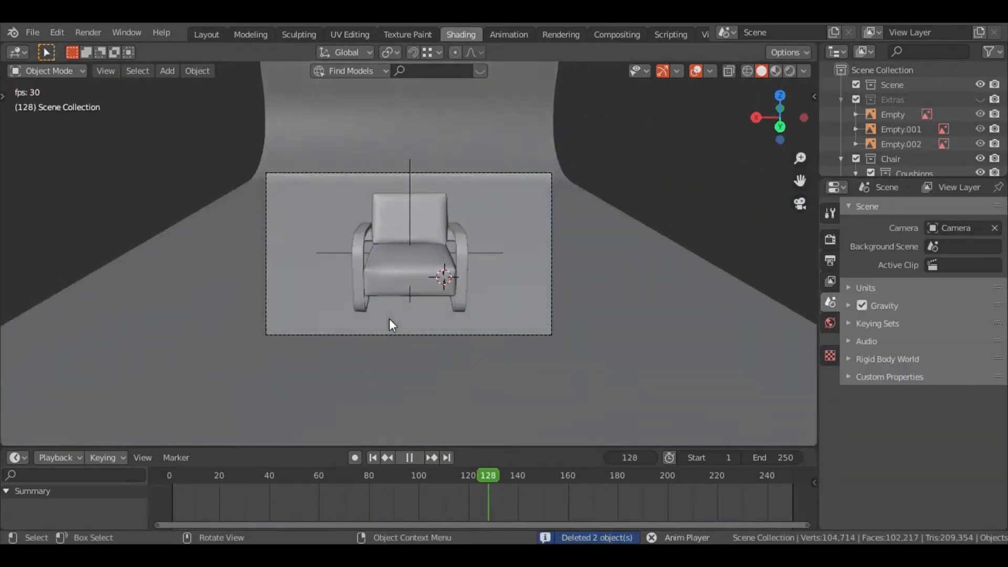
click(214, 475)
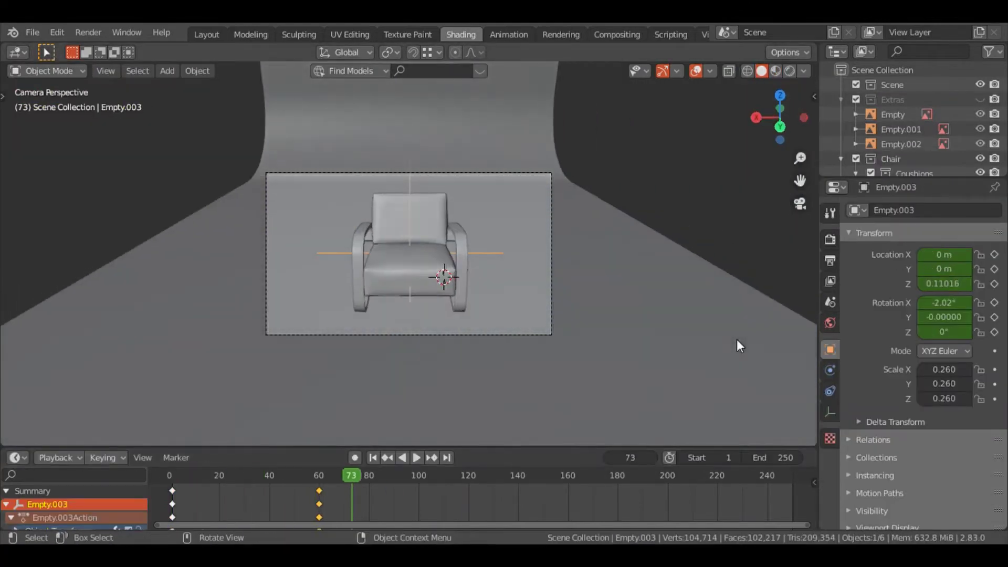
Switch the left area to the Graph Editor showing the pivot's animation curves.
click(14, 55)
click(105, 92)
key(space)
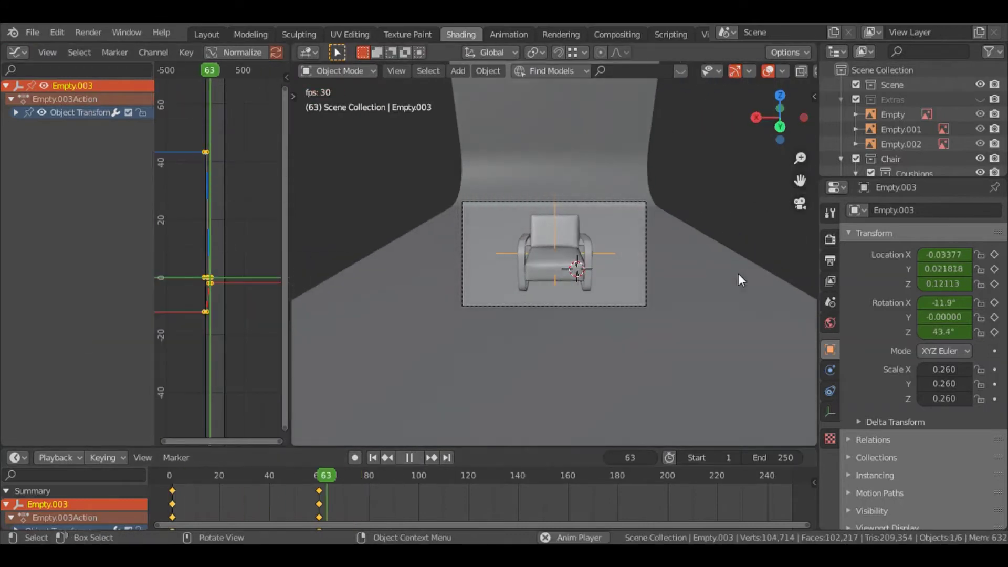
scroll(up, 3)
key(g)
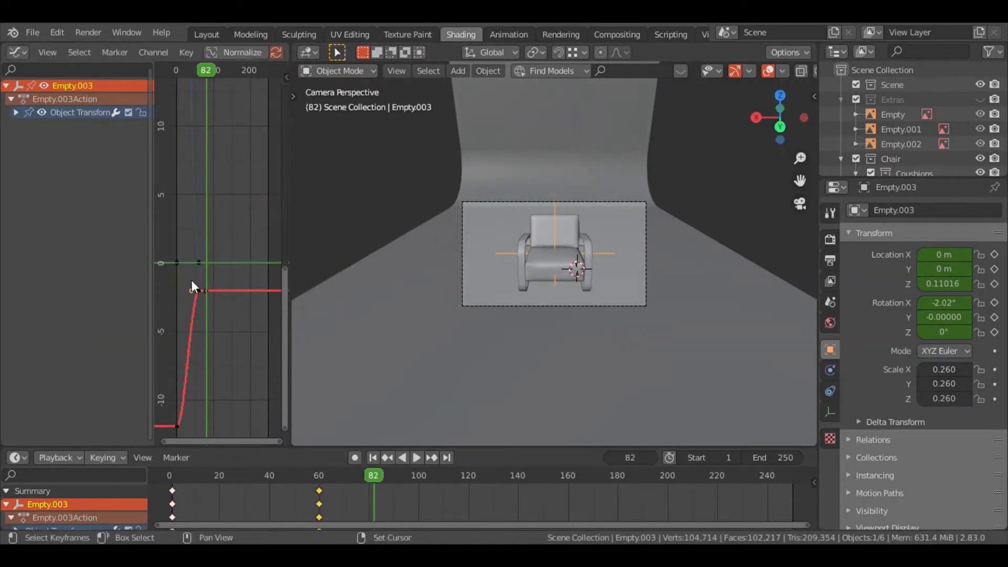
drag(191, 283, 248, 152)
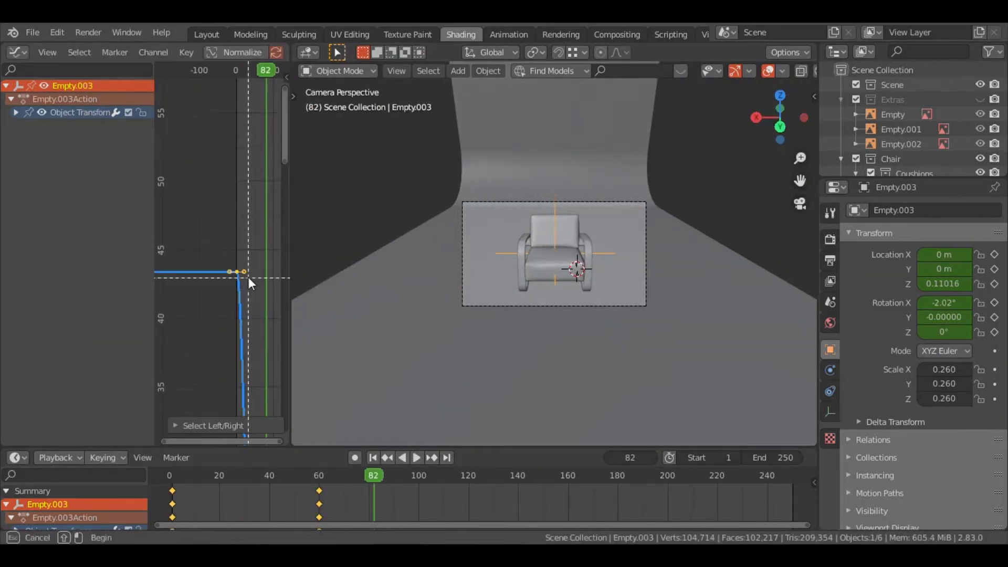
key(Home)
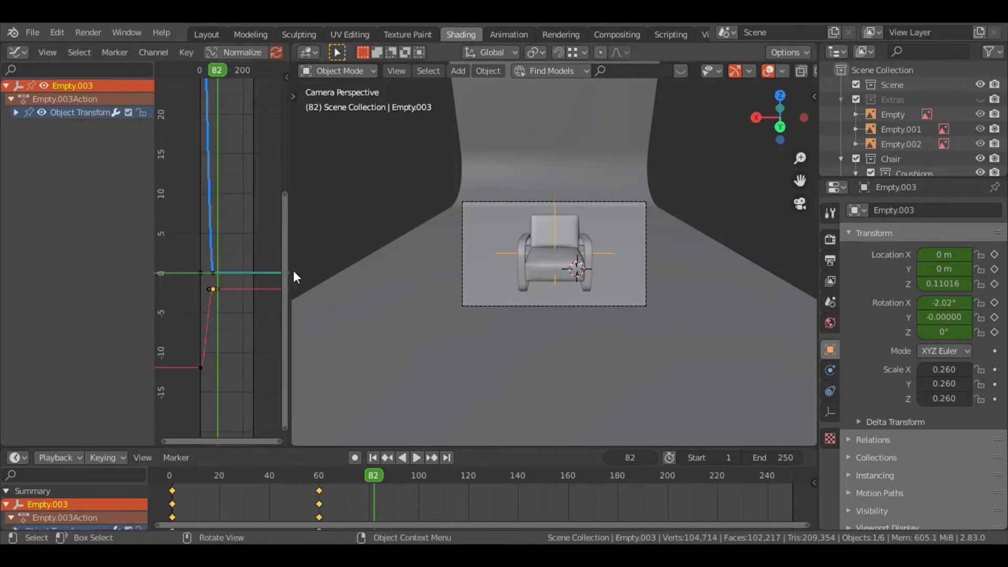
drag(291, 269, 608, 246)
Move the pivot's end keys later and scale the Z Euler Rotation key handles.
click(447, 267)
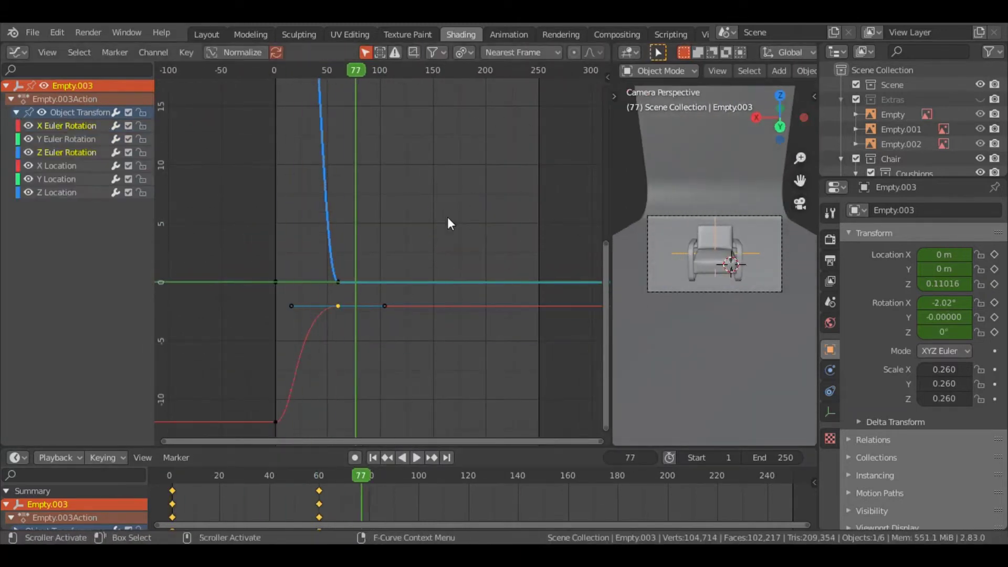
click(323, 495)
drag(323, 495, 373, 495)
key(space)
key(space)
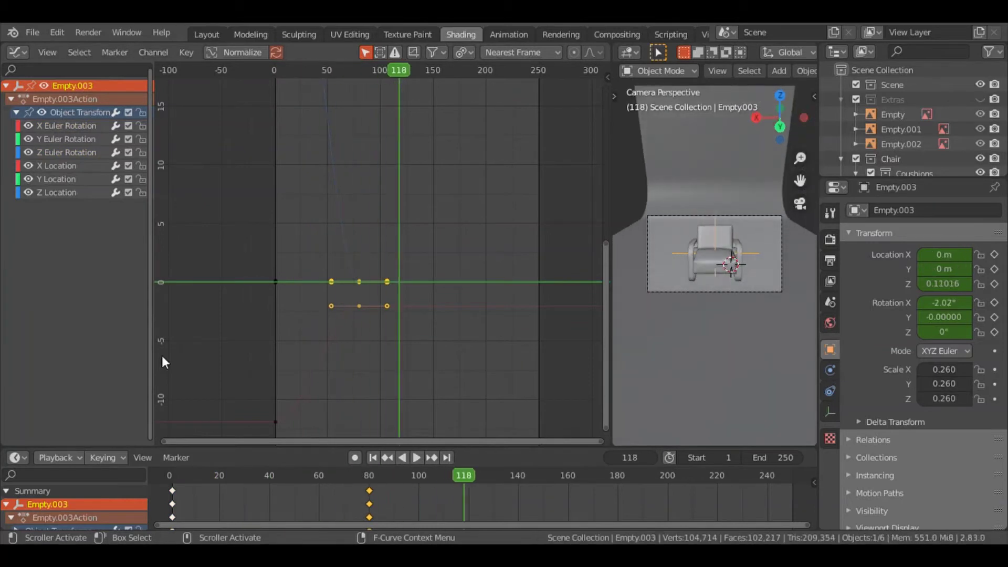
click(387, 306)
key(g)
key(Escape)
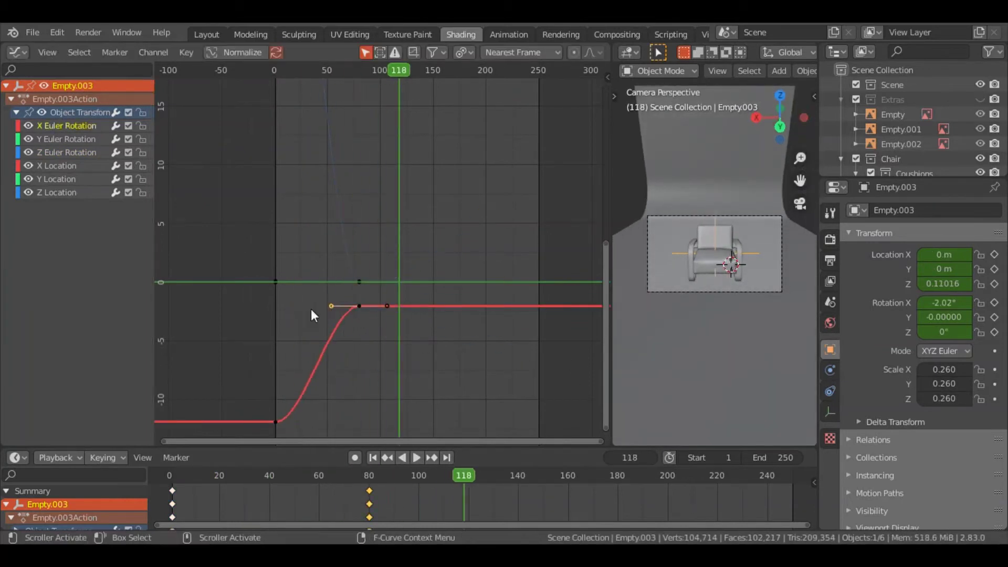
key(s)
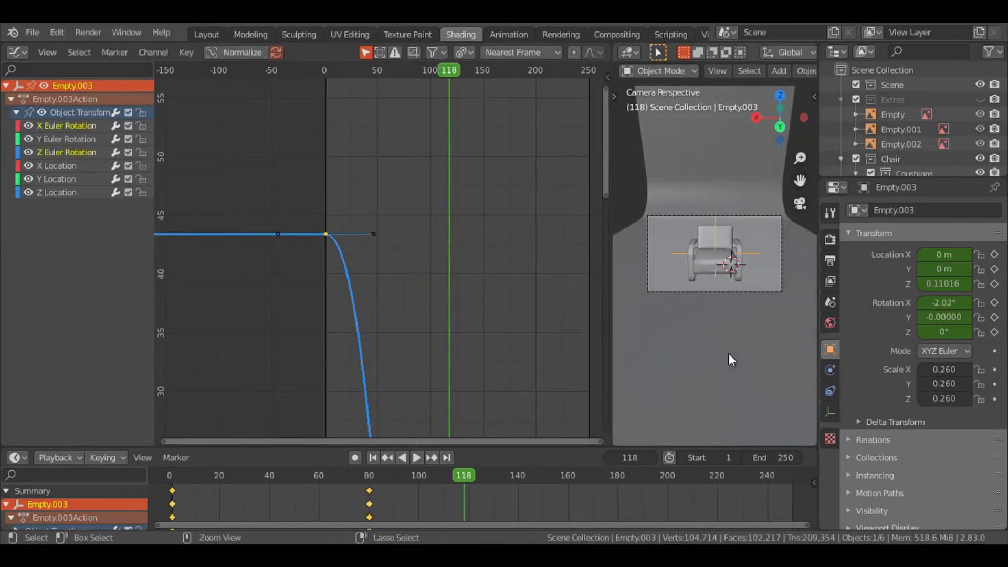
key(Home)
Set all pivot keys to Bezier interpolation and shift the end keys to about frame 91.
key(a)
key(t)
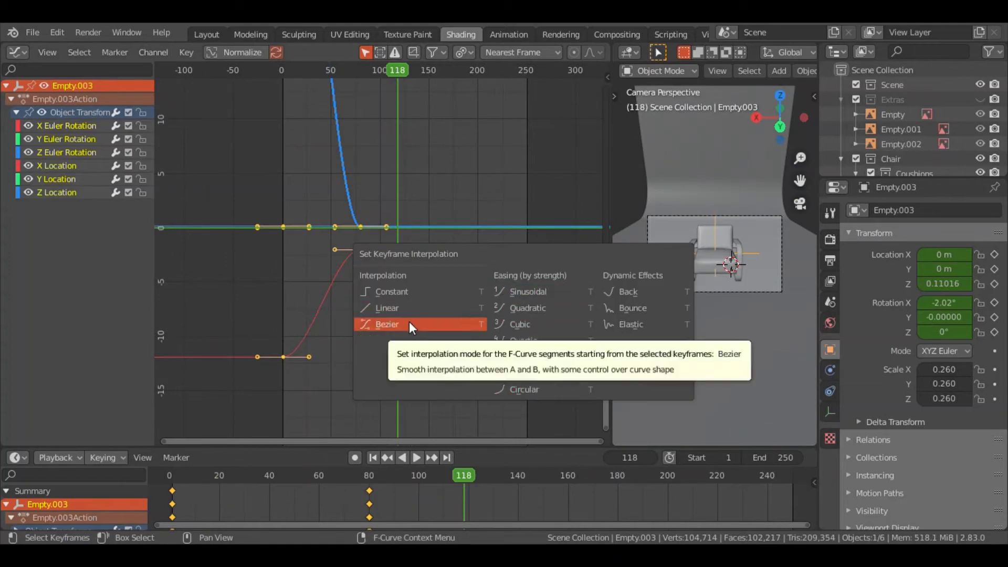
click(409, 323)
key(space)
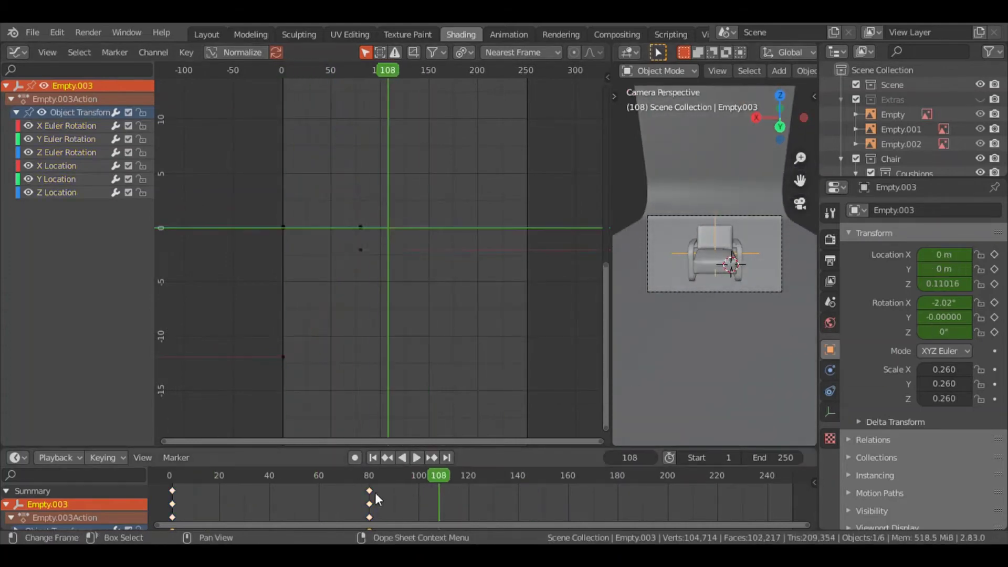
drag(375, 493, 444, 476)
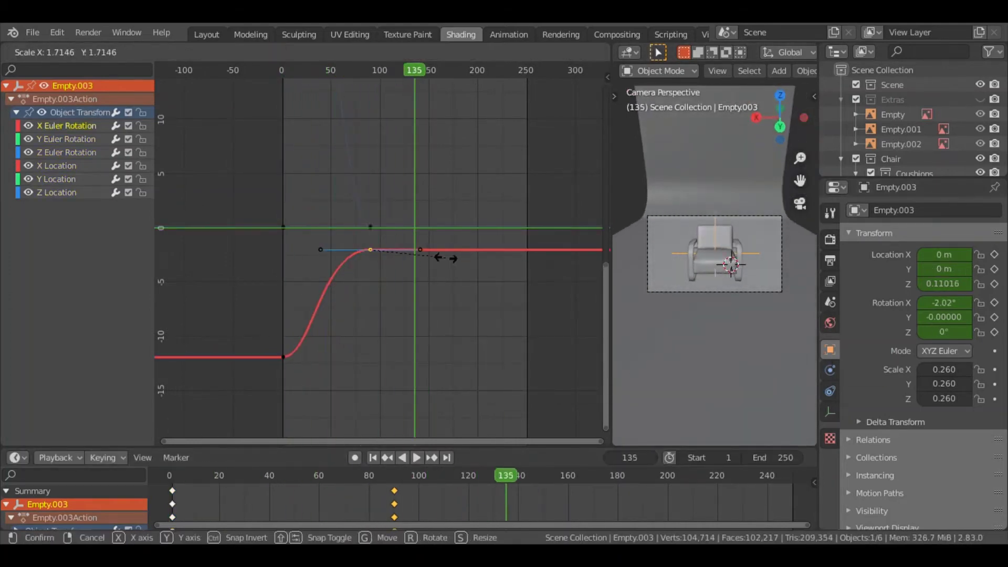
click(371, 234)
key(KP_Decimal)
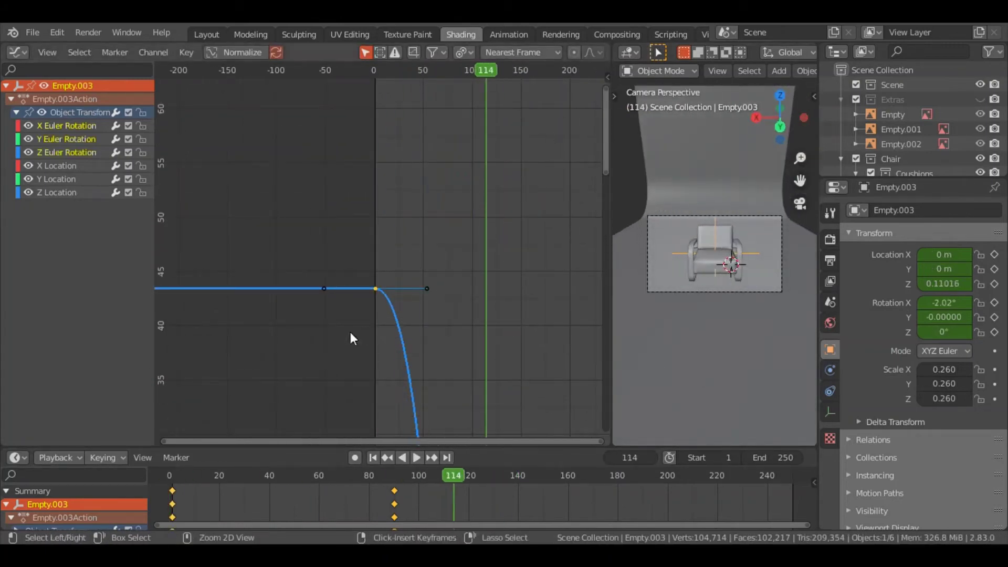
Rotate the backdrop Plane 43.4° on Z and keyframe that rotation at frame 0.
click(732, 322)
key(s)
key(z)
key(r)
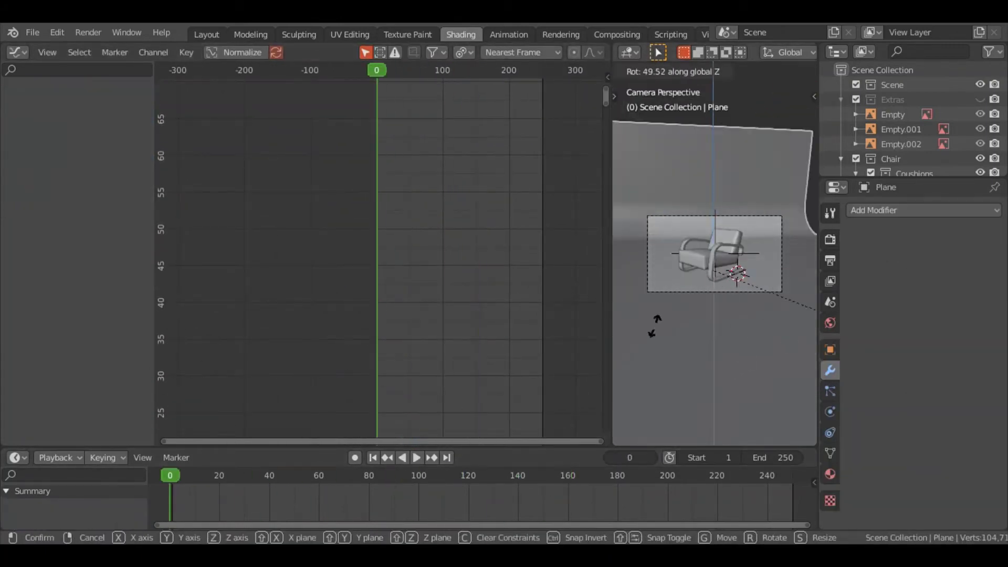
key(ctrl+space)
key(r)
key(Return)
click(830, 349)
key(i)
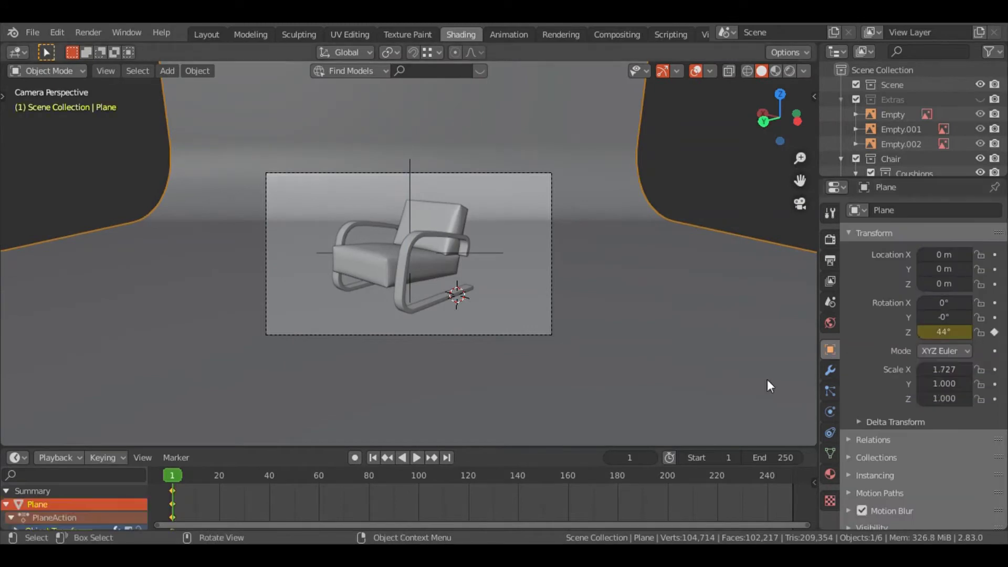
click(396, 474)
key(r)
key(Return)
key(i)
Remove misplaced keys and keyframe the Plane at 0° rotation at frame 90.
key(shift+Left)
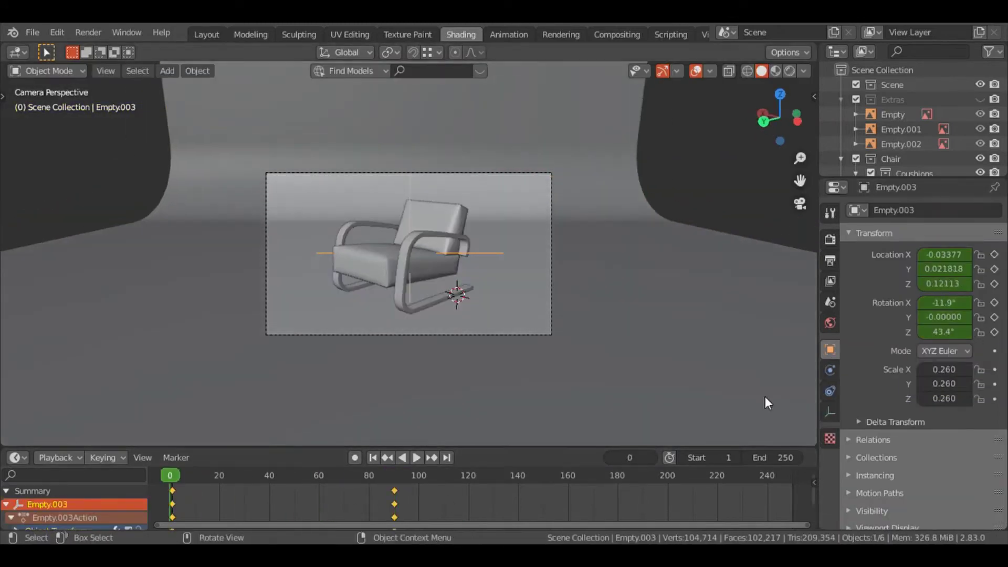
key(space)
key(Escape)
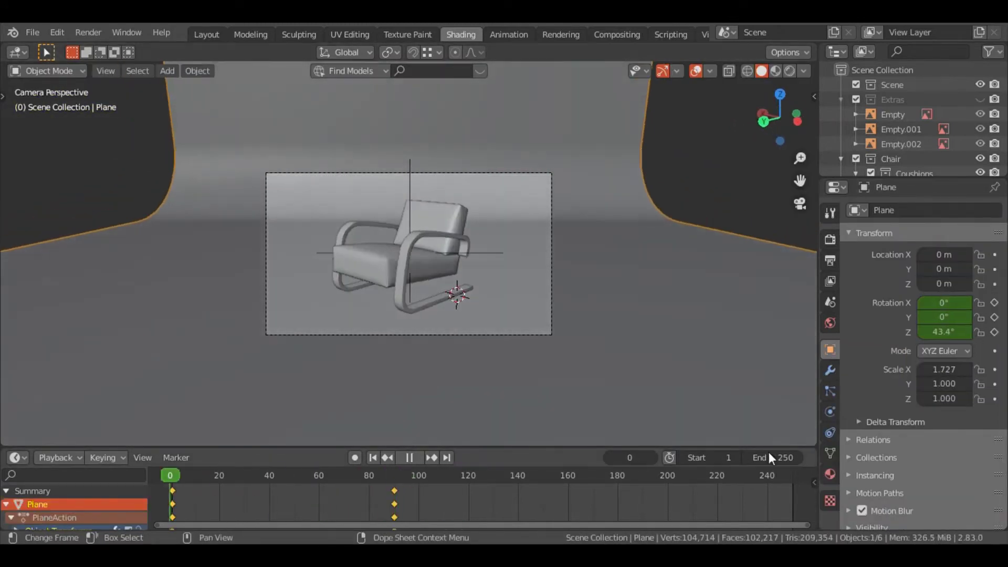
key(x)
click(348, 488)
key(space)
key(Escape)
click(394, 475)
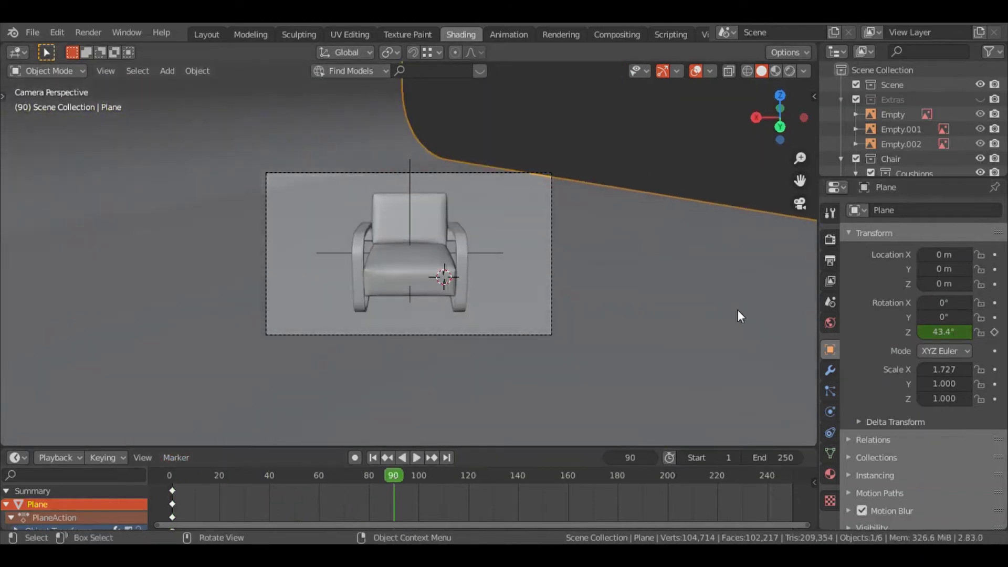
key(alt+r)
key(i)
key(ctrl+space)
Show the backdrop's curves in the Graph Editor, ease its keys, and preview the animation.
click(17, 52)
click(182, 139)
key(space)
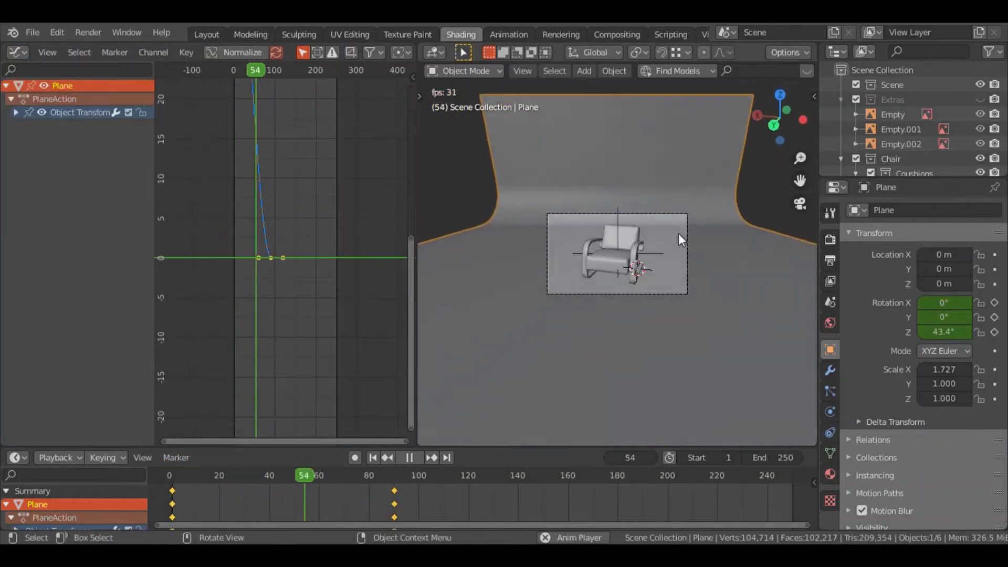
key(space)
key(ctrl+space)
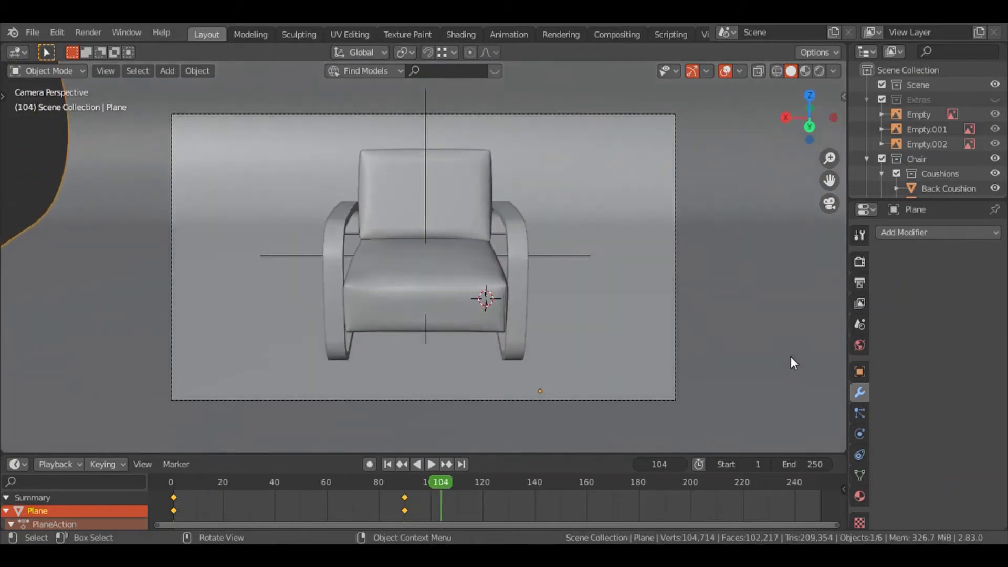
Delete the backdrop Plane's rotation keyframes and play the camera animation.
key(x)
click(425, 490)
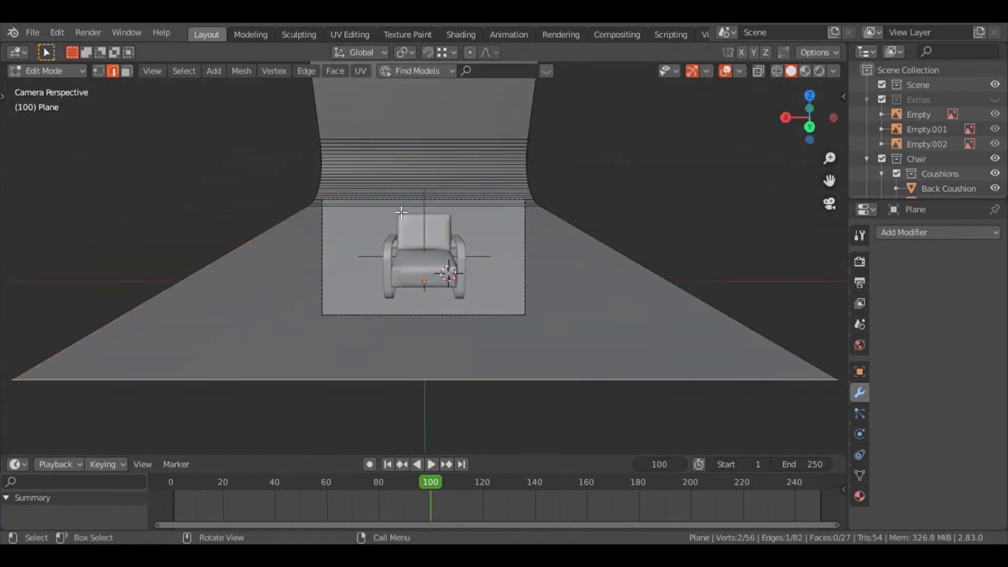
key(space)
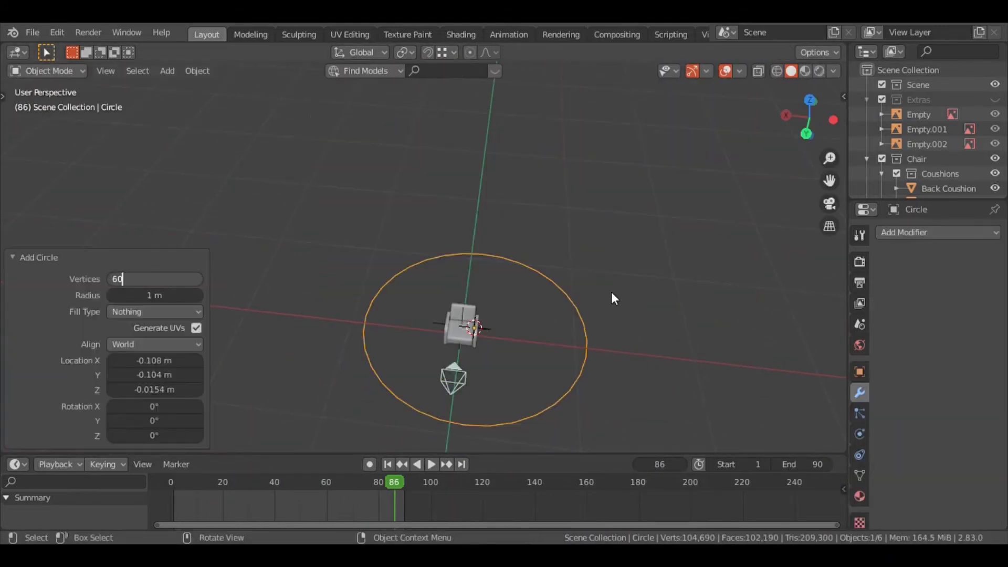
Fill the 60-vertex circle, delete half of it, and rotate the half 90°.
key(Return)
key(Tab)
key(x)
click(536, 266)
key(r)
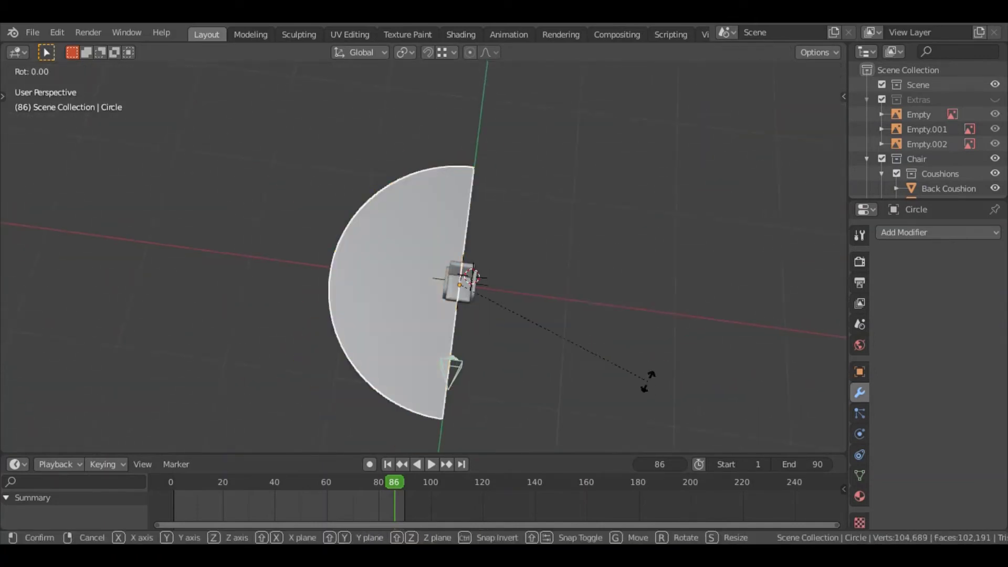
key(9)
key(0)
key(Return)
Extrude the half circle's curved edge along Y, then upward along Z into a wall.
key(e)
key(y)
click(520, 351)
key(KP_0)
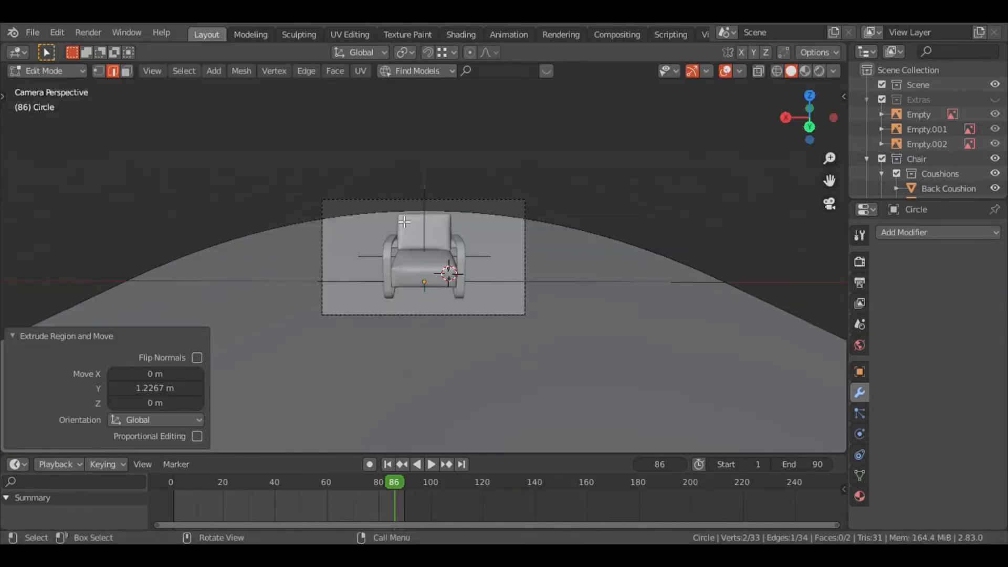
key(a)
key(e)
key(z)
Bevel the floor-to-wall corner with 25 segments and scale the backdrop up by 1.507.
key(ctrl+b)
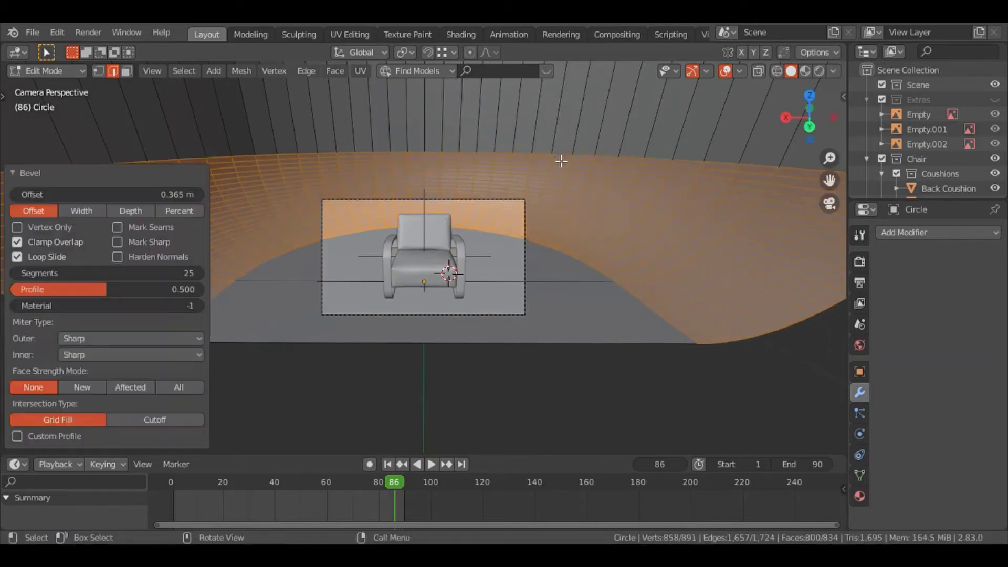
key(Tab)
key(KP_Decimal)
key(s)
click(667, 283)
key(KP_0)
key(space)
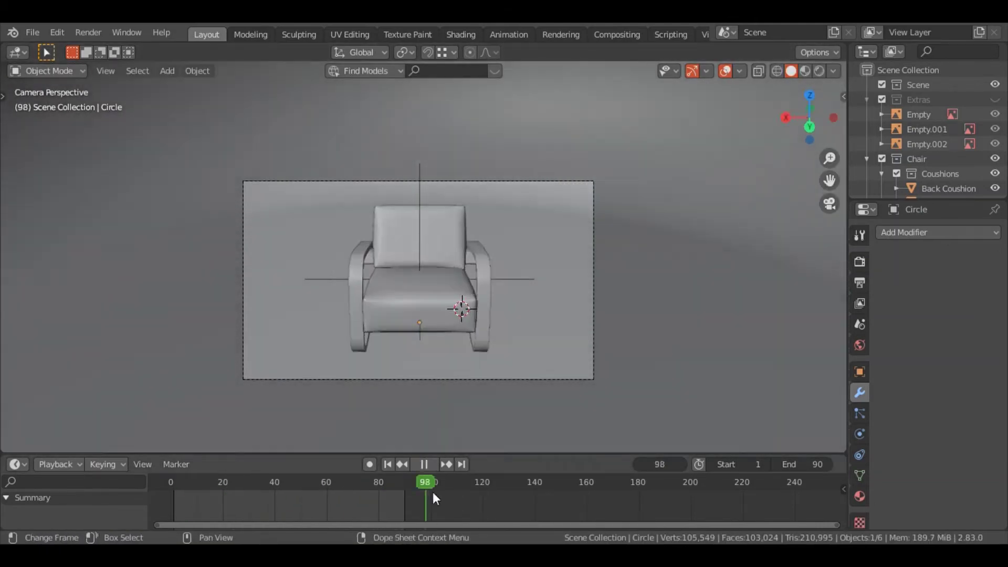
Split the 3D view vertically and set the right half to rendered preview.
right_click(433, 453)
click(425, 262)
click(17, 52)
click(820, 71)
drag(252, 273, 273, 313)
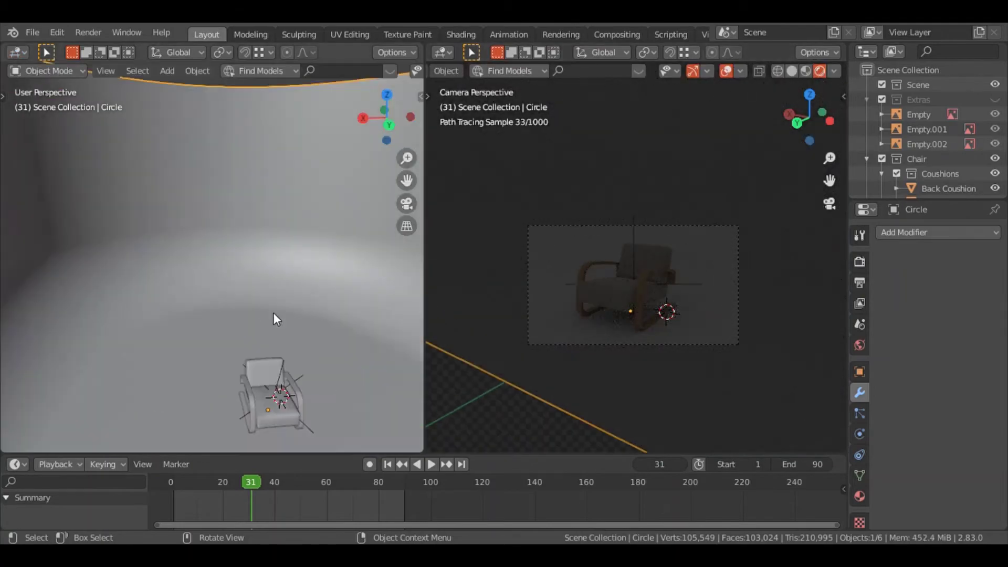
Add a point light beside the chair and enlarge its size.
key(shift+a)
click(316, 335)
key(g)
click(295, 302)
drag(335, 348, 266, 367)
Set the point light's power to 30 W and reposition it near the chair.
click(860, 434)
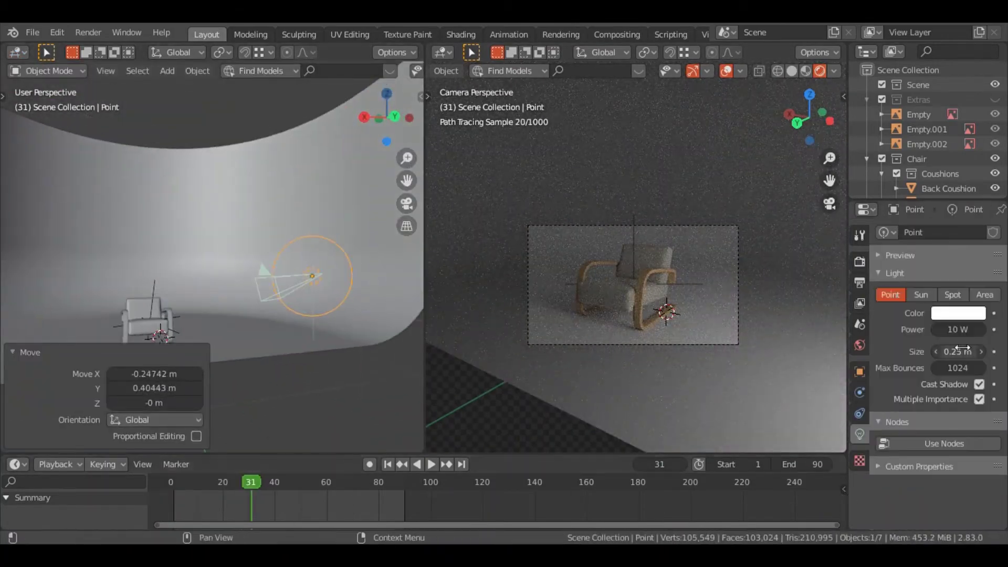
drag(958, 351, 982, 352)
scroll(up, 3)
double_click(958, 329)
text(30)
key(Return)
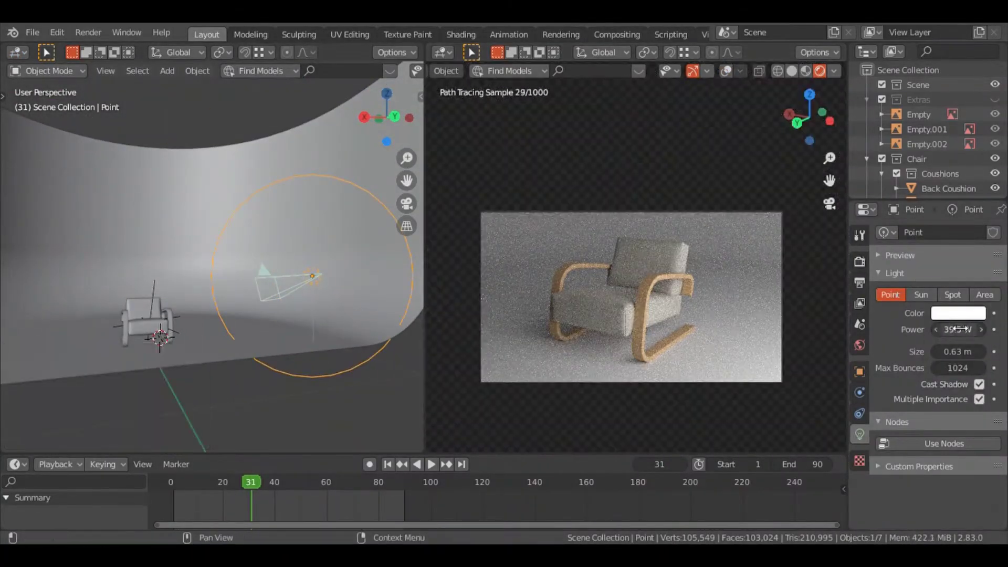
key(g)
click(263, 226)
drag(262, 226, 321, 329)
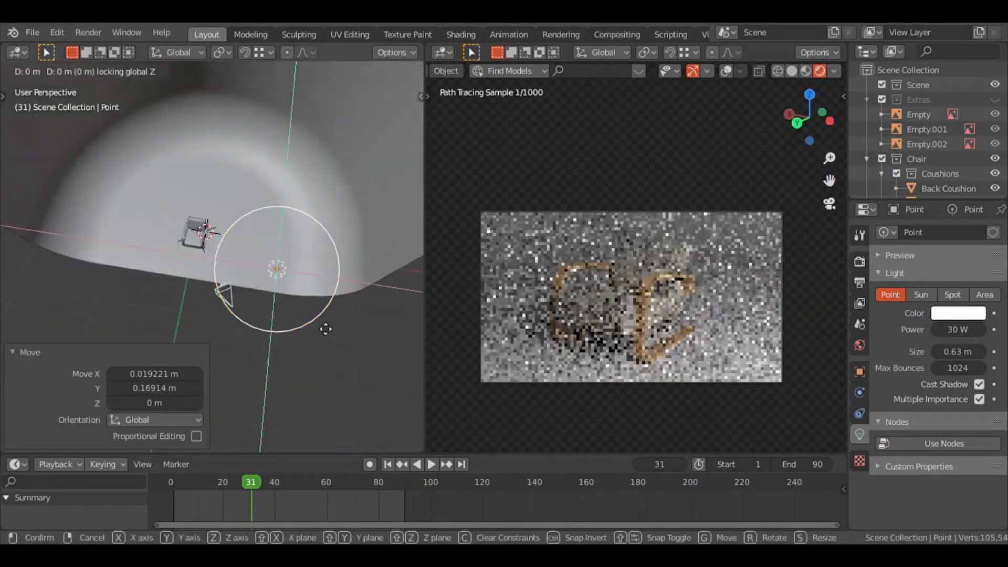
Duplicate the point light in front of the chair and adjust its power.
key(shift+d)
click(180, 247)
drag(951, 329, 966, 329)
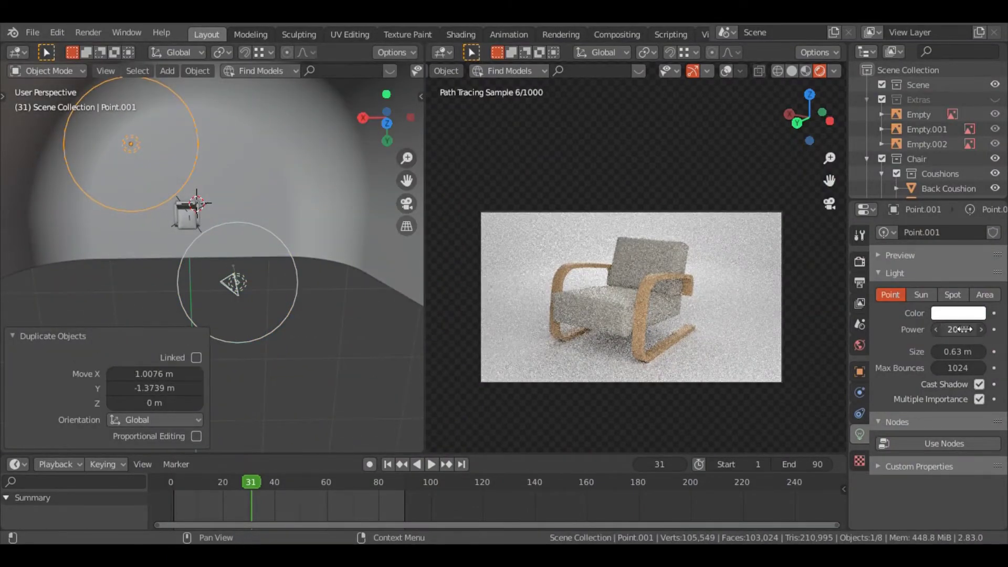
drag(236, 263, 184, 236)
Give the curved backdrop a new material with a near-white Base Color.
click(105, 315)
click(859, 496)
click(910, 278)
click(964, 408)
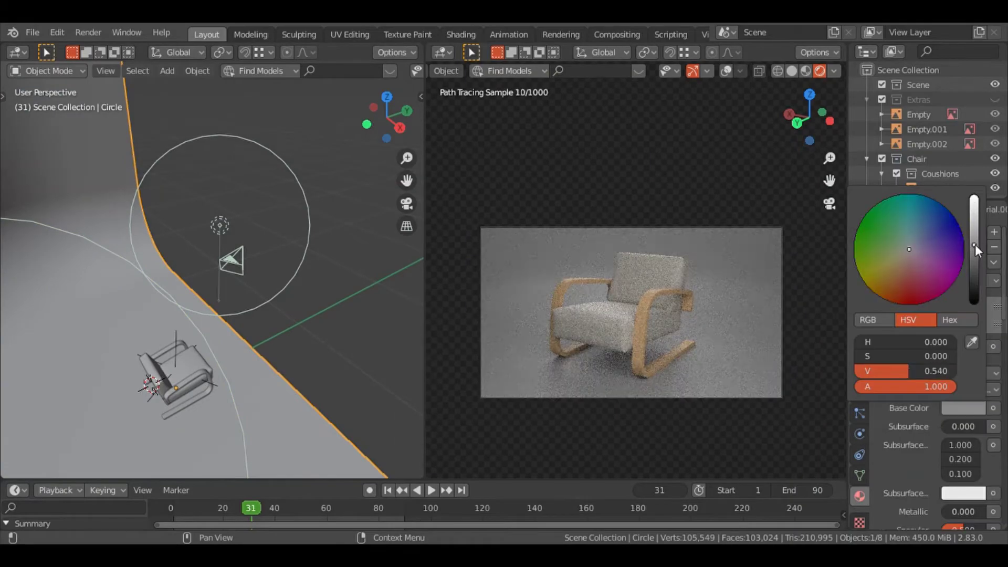
drag(975, 244, 978, 202)
click(905, 257)
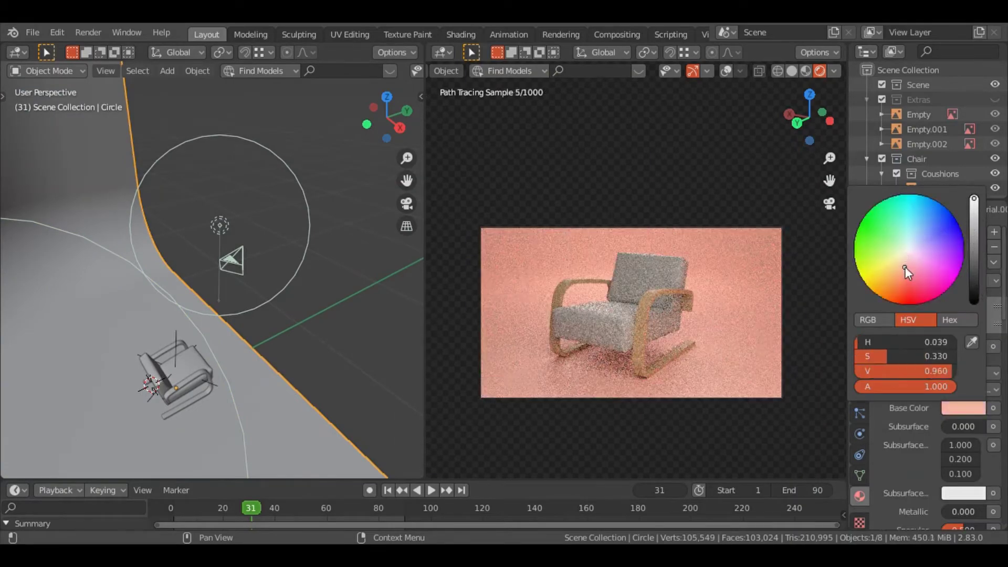
drag(900, 256, 908, 251)
drag(914, 371, 900, 374)
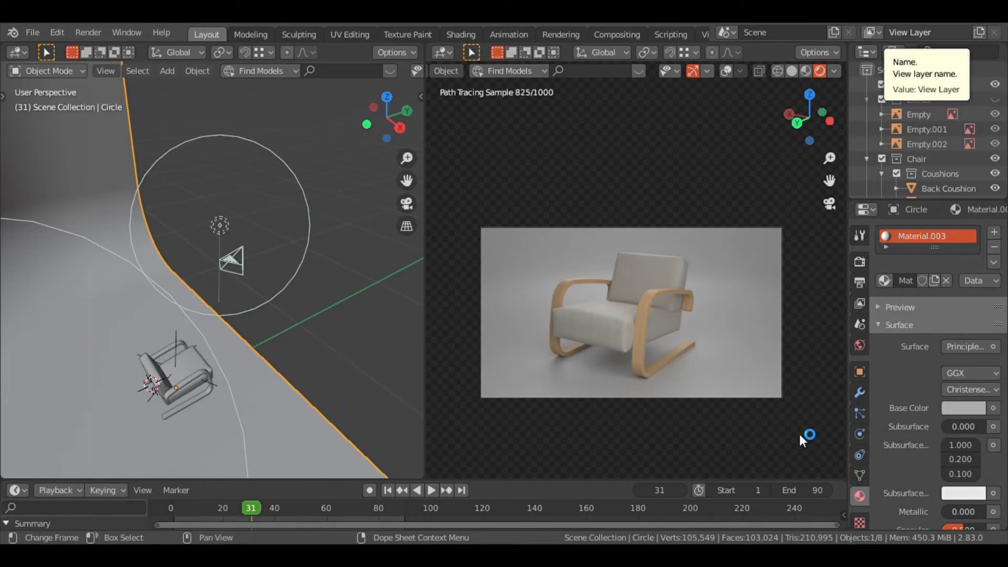
Open a shader editor in the timeline area showing the chair arms' material nodes.
click(175, 370)
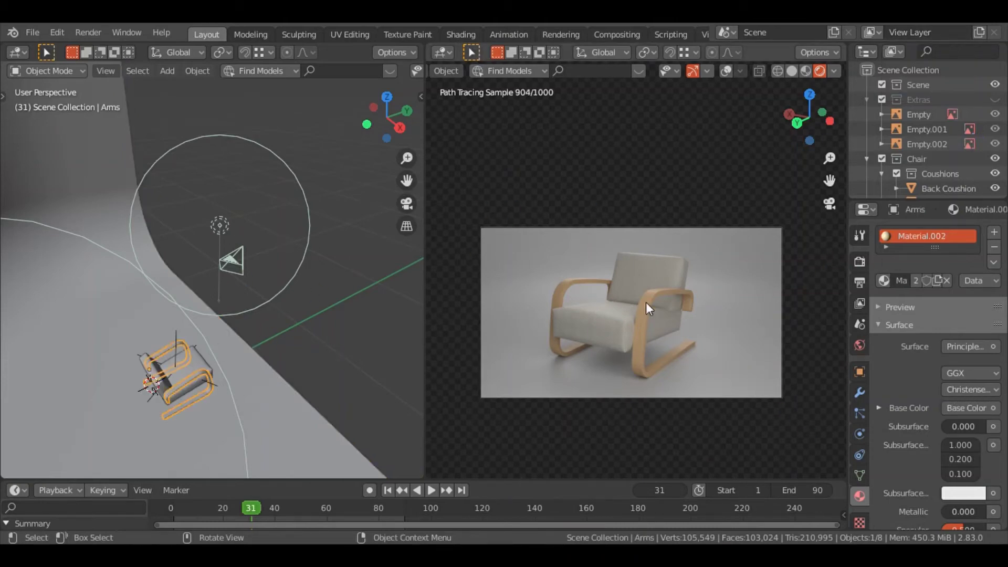
click(15, 490)
click(55, 408)
drag(158, 479, 157, 310)
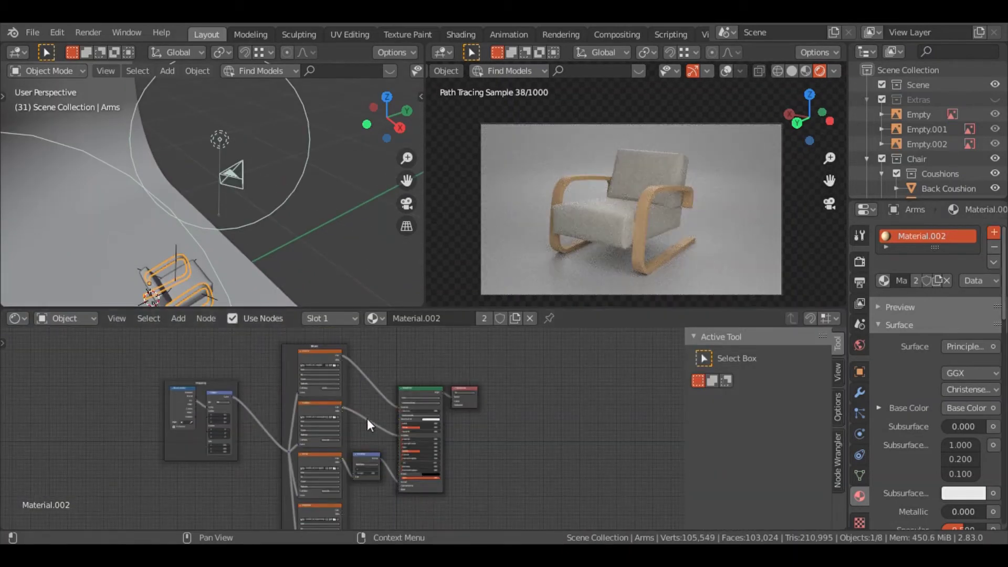
key(ctrl+s)
click(452, 319)
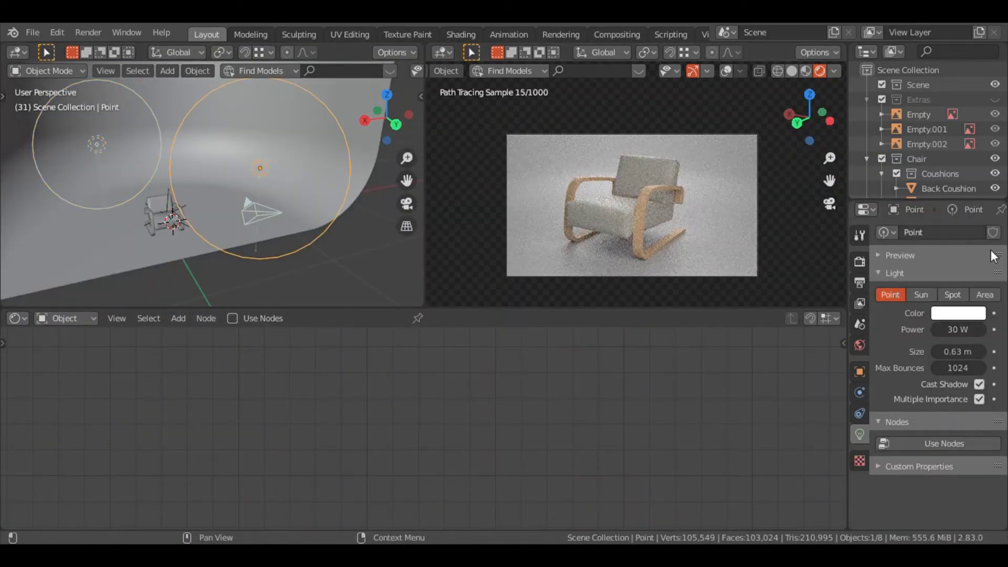
Raise the point light's power to 60 W.
click(958, 329)
text(60)
key(Return)
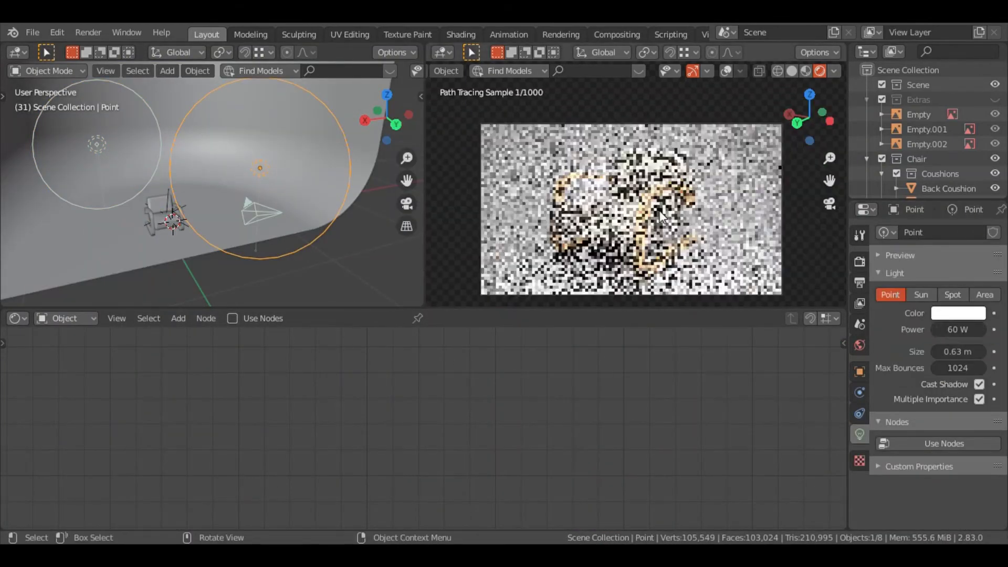
click(967, 332)
key(Return)
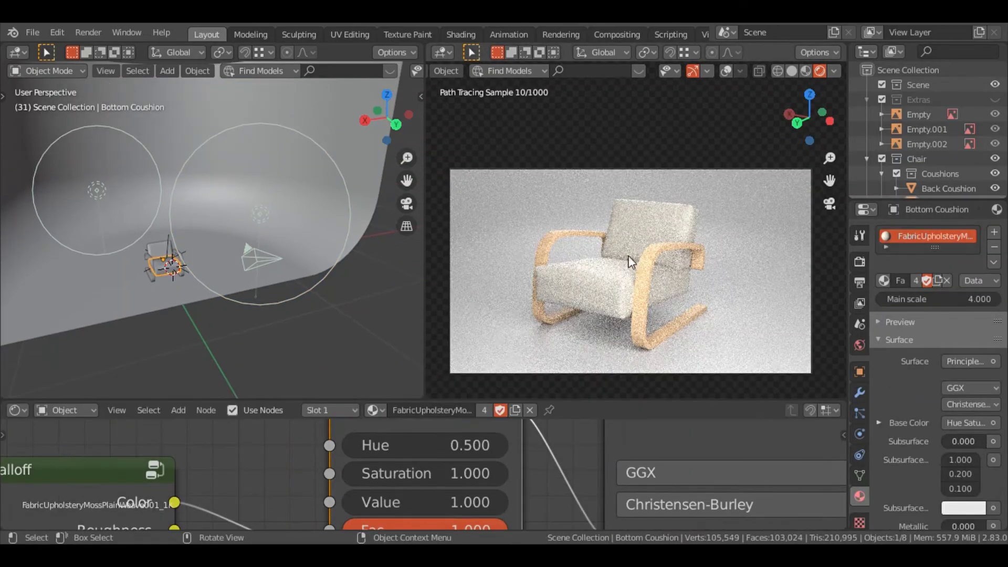
Set the cushion fabric's mapping Scale to 2.5, previewing in material shading.
drag(330, 402, 329, 362)
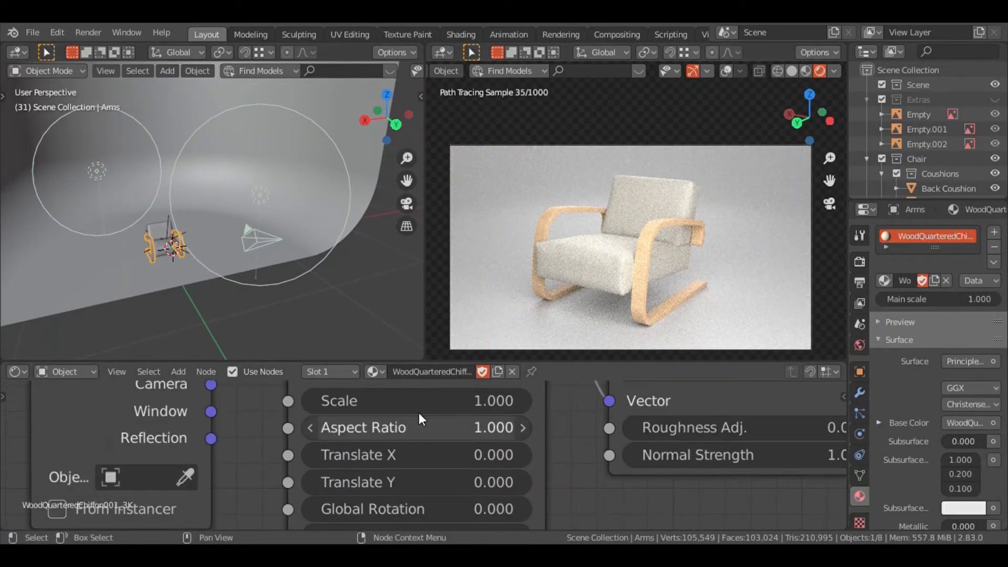
click(489, 462)
text(2)
key(Return)
click(806, 70)
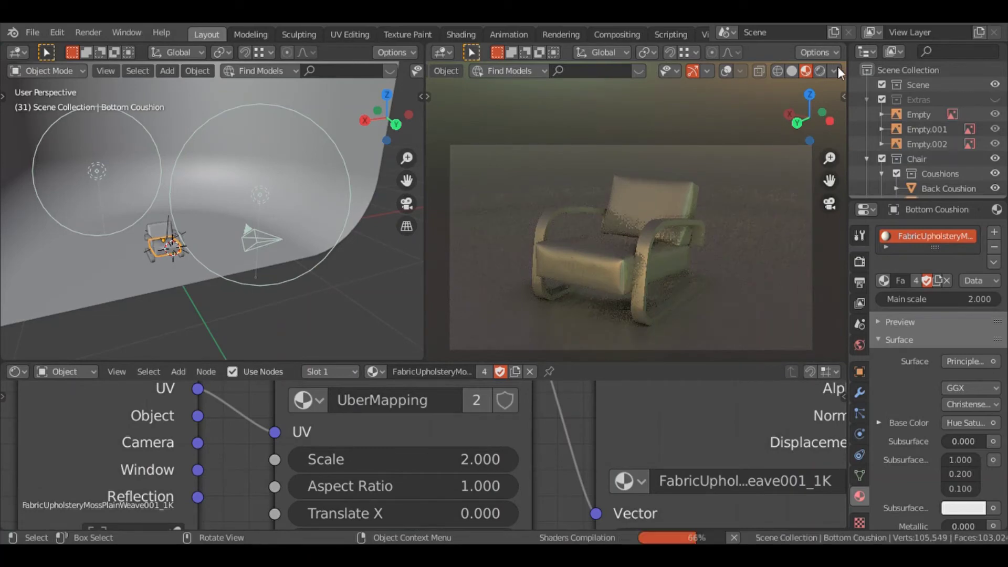
click(834, 71)
scroll(up, 3)
scroll(up, 3)
click(454, 461)
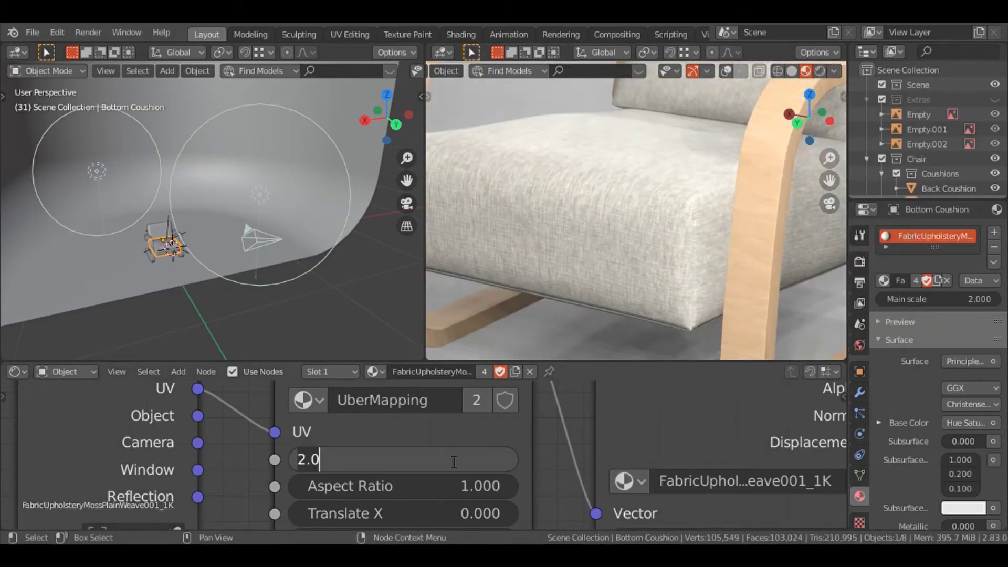
text(5)
key(Return)
scroll(down, 3)
Show the WoodQuarteredChiffon texture of the chair arms in an image viewer.
click(653, 225)
click(16, 371)
click(45, 252)
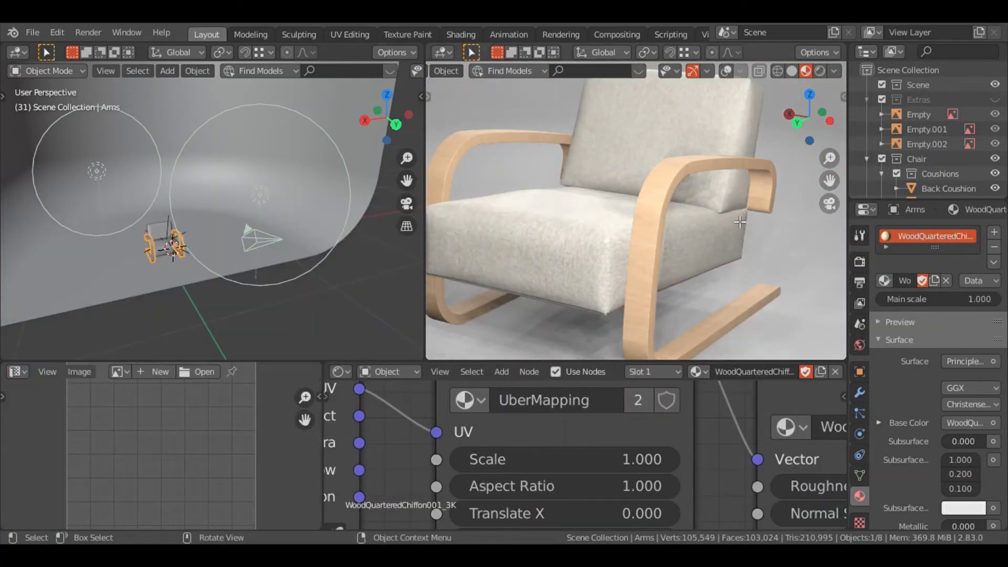
click(120, 371)
click(233, 436)
scroll(down, 3)
scroll(down, 3)
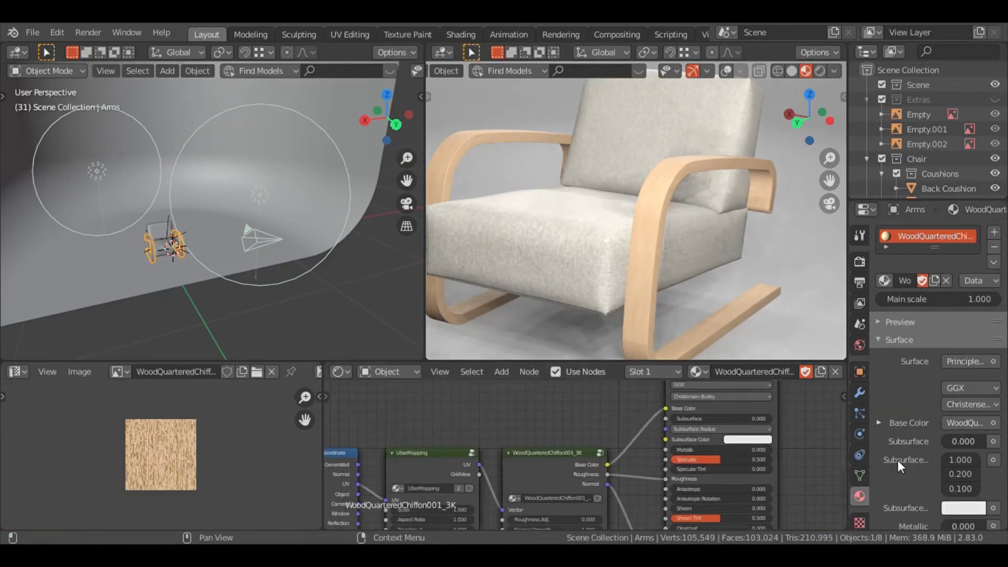
scroll(up, 3)
Insert a Hue/Saturation node before the wood's base colour with Saturation 0.8.
key(shift+a)
click(703, 405)
click(618, 414)
scroll(up, 3)
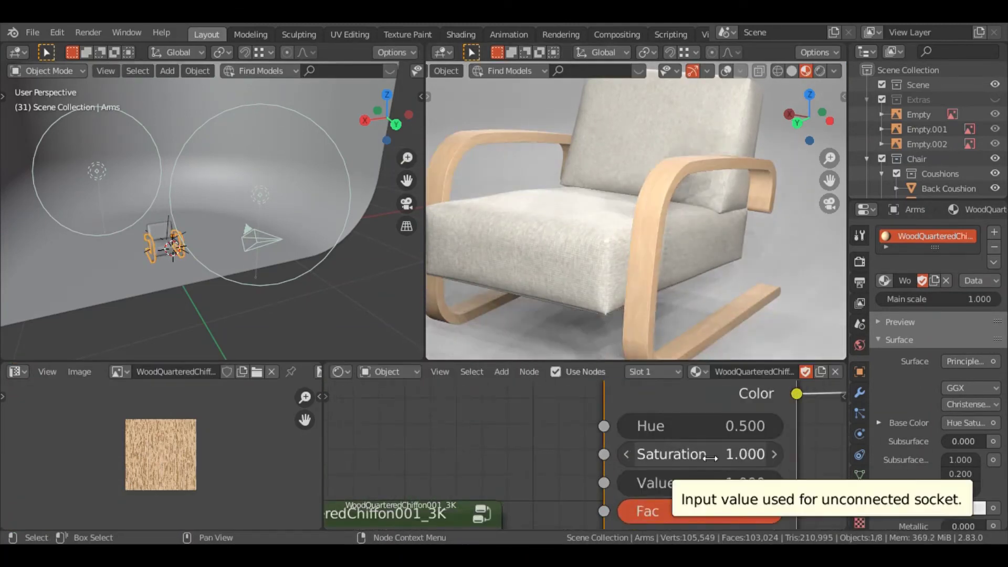
drag(710, 458, 698, 458)
scroll(down, 3)
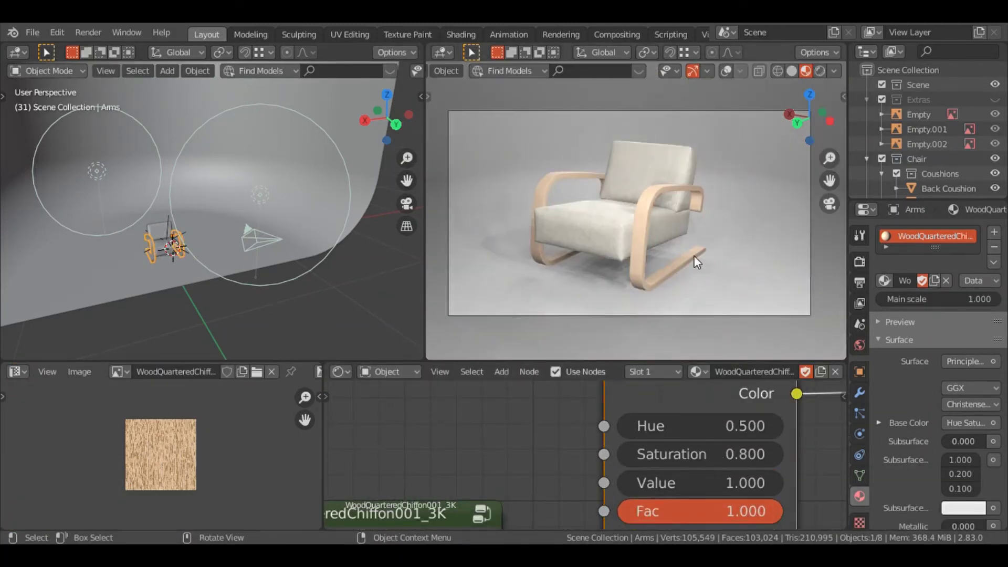
Darken the curved backdrop's Base Color to dark grey.
click(694, 256)
click(483, 464)
drag(637, 220, 637, 247)
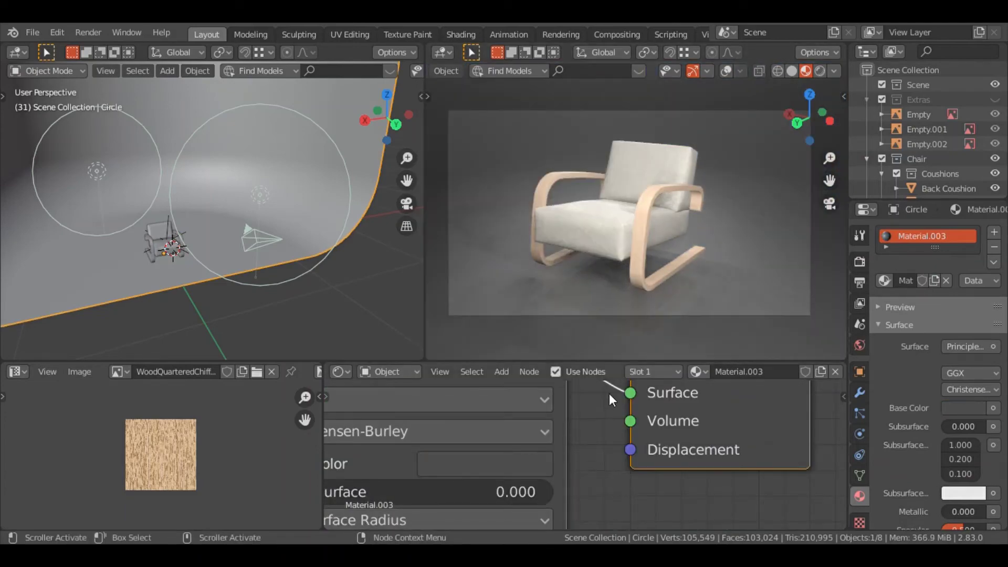
scroll(up, 3)
Inspect the bottom cushion's mesh and the curved backdrop's modifiers.
click(593, 245)
key(Tab)
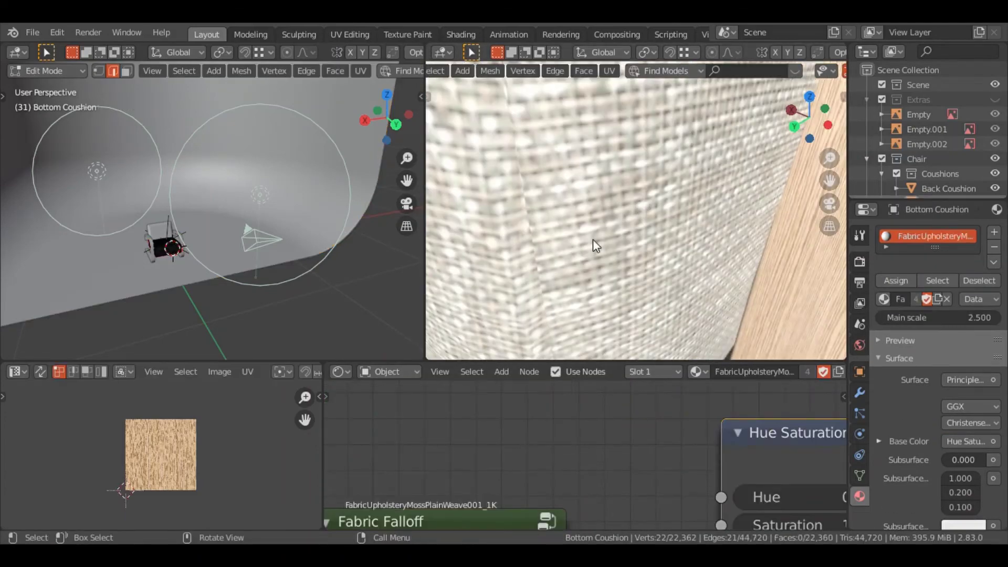
key(Tab)
scroll(down, 3)
click(860, 392)
click(756, 218)
scroll(down, 3)
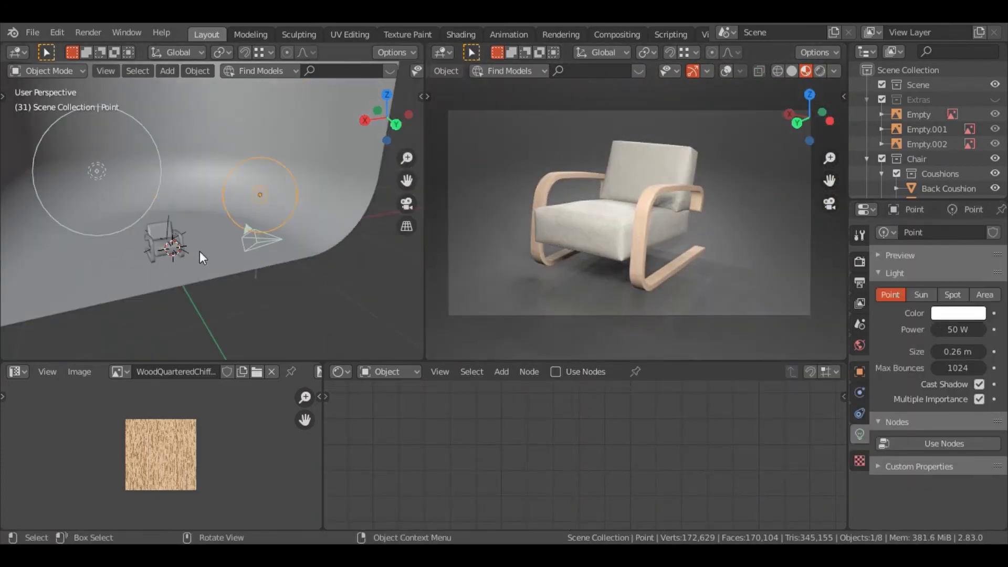
Set colour management to the Filmic view transform with a High Contrast look.
click(859, 261)
click(969, 444)
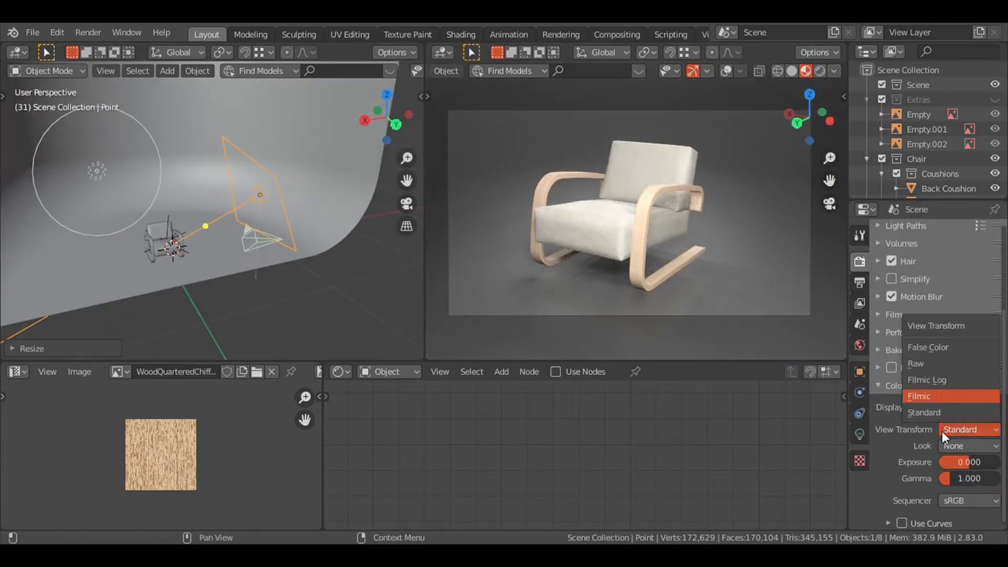
click(966, 395)
click(995, 99)
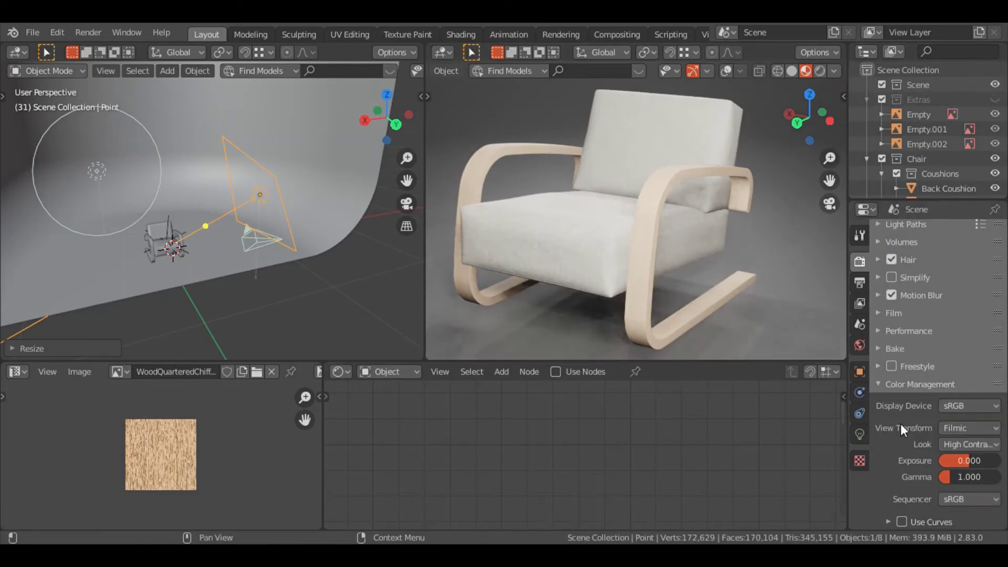
click(966, 444)
click(936, 341)
drag(168, 205, 144, 185)
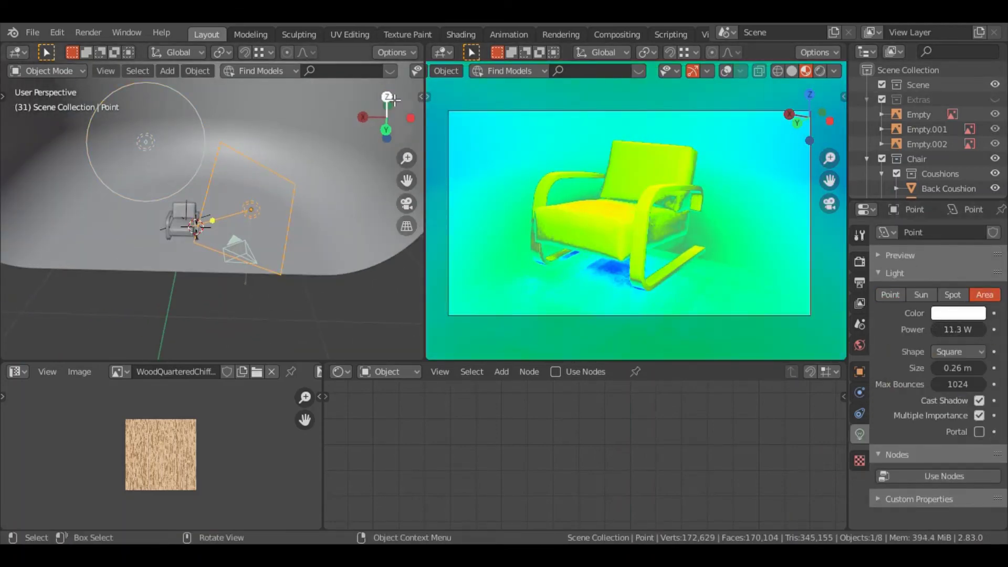
click(388, 98)
click(828, 256)
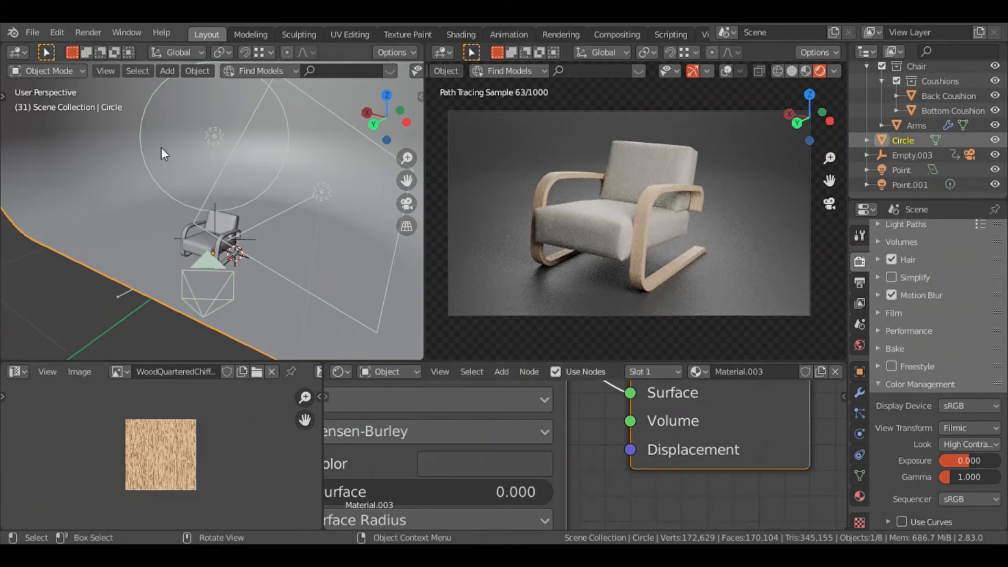
Set render samples to 300 and review the new light and cushion material settings.
click(859, 434)
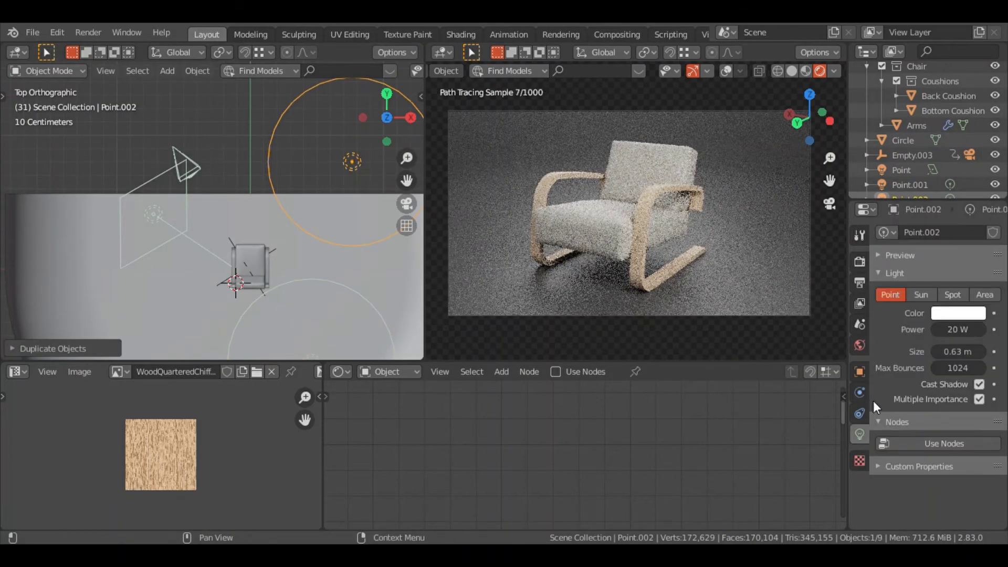
key(KP_0)
click(859, 283)
click(859, 262)
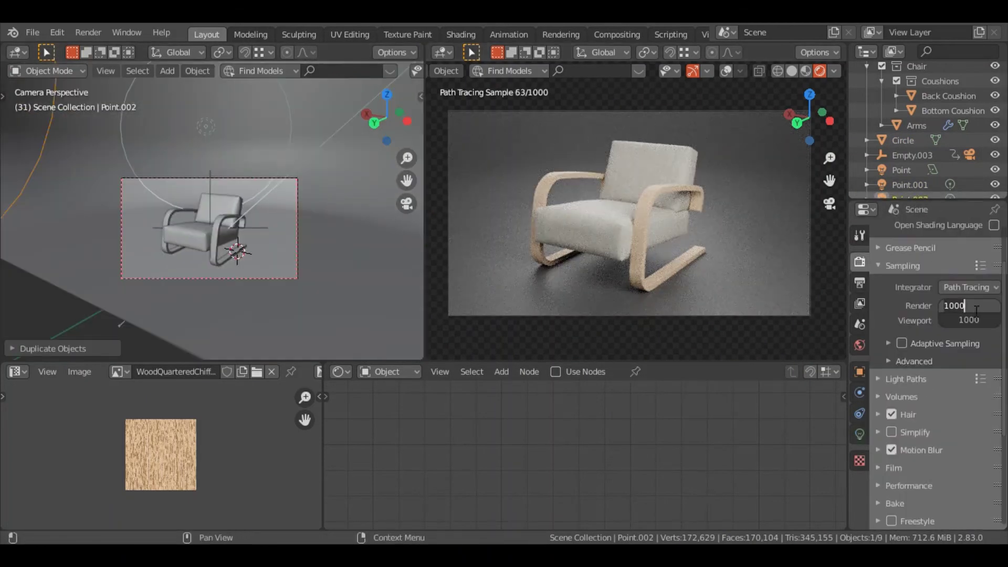
scroll(up, 3)
click(194, 244)
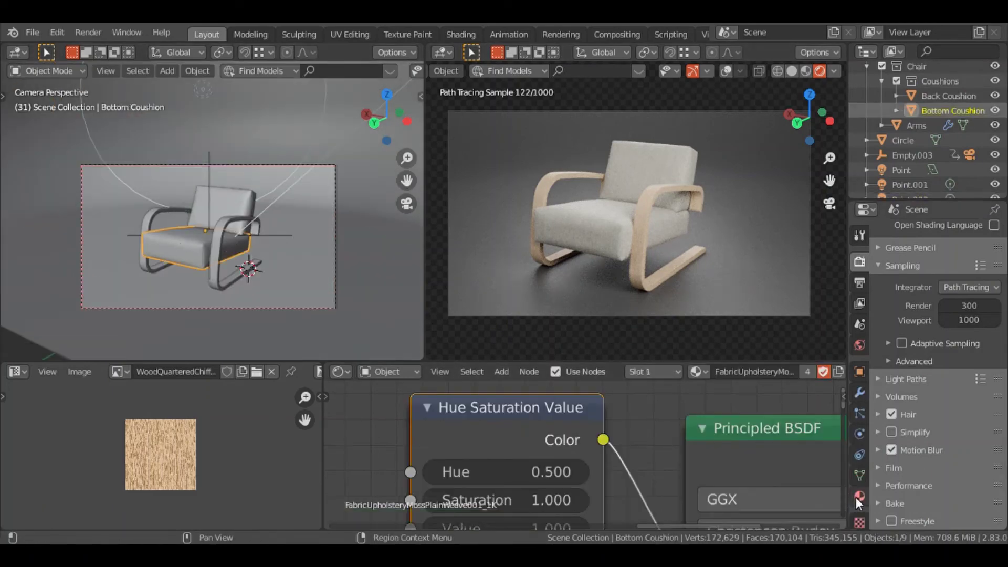
click(859, 496)
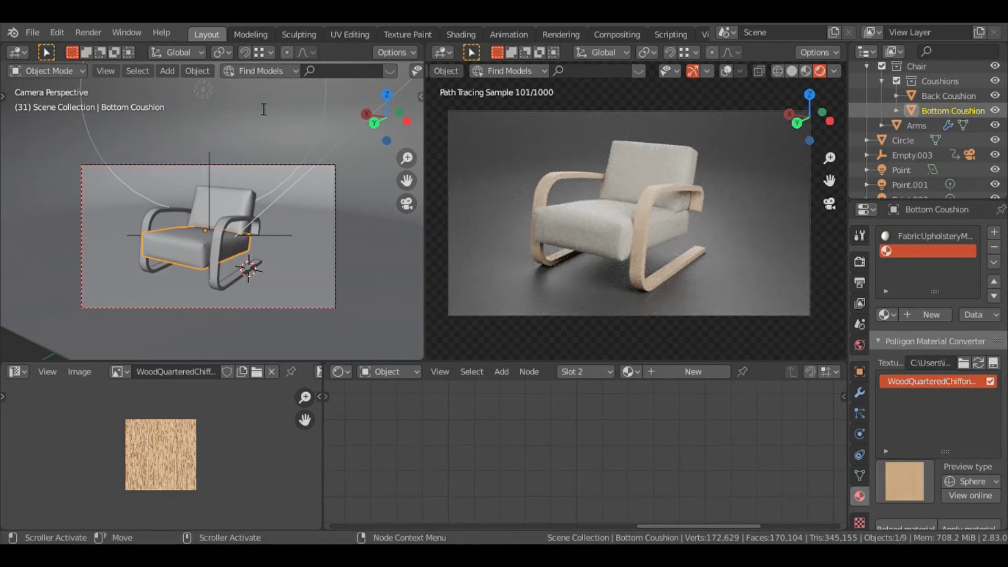
scroll(down, 3)
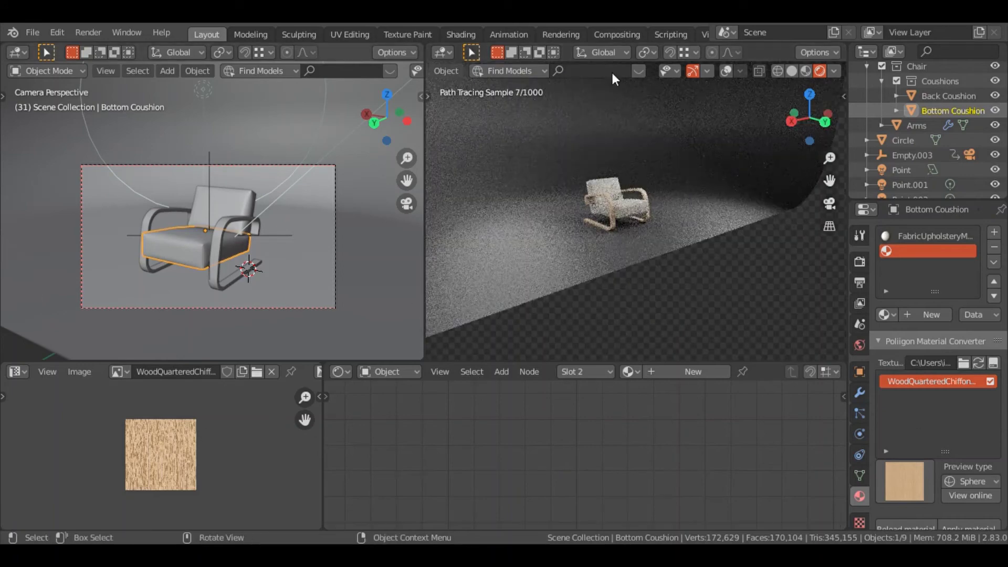
Switch the right view to Solid, maximize it with overlays, and play the camera animation.
click(792, 71)
key(ctrl+space)
click(729, 71)
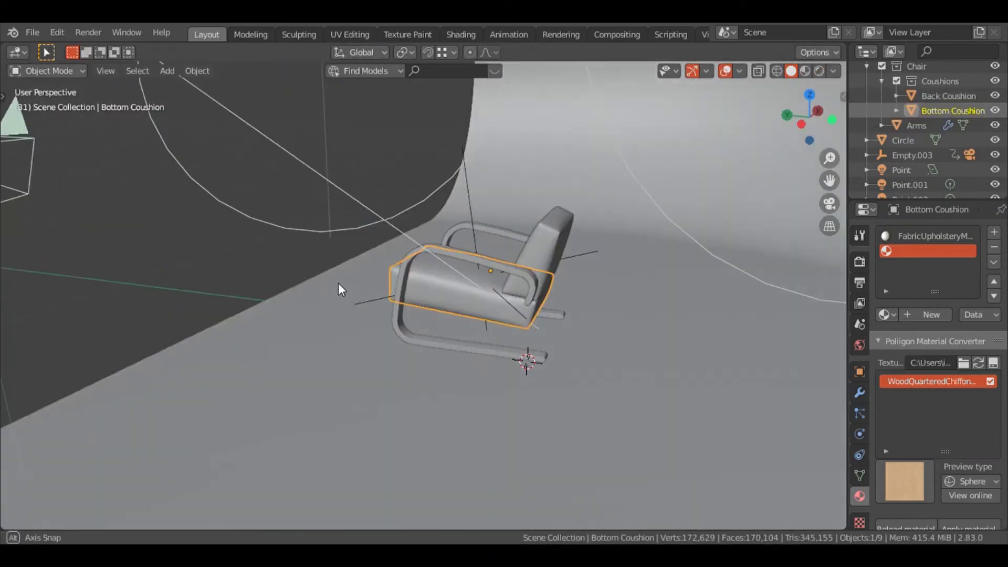
key(space)
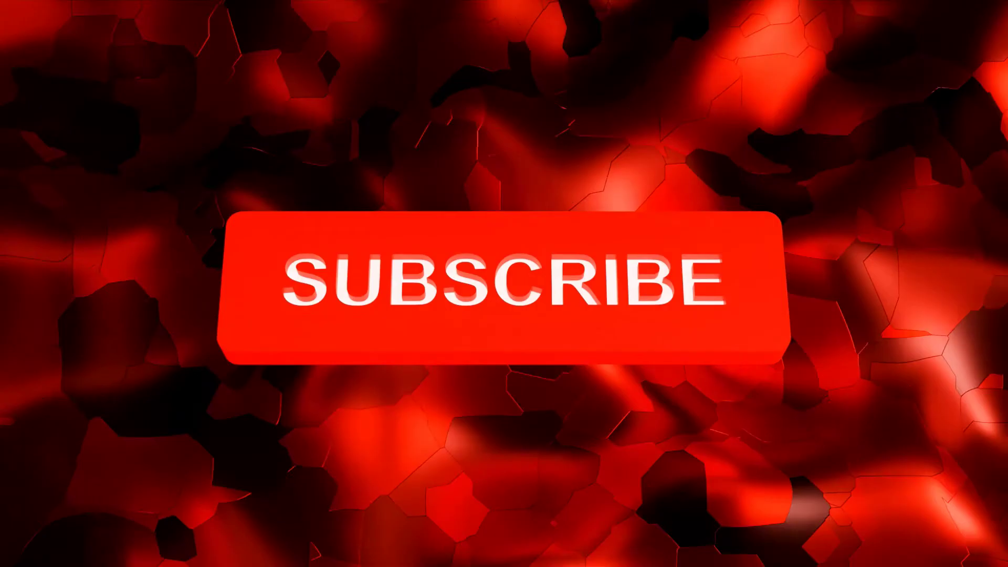